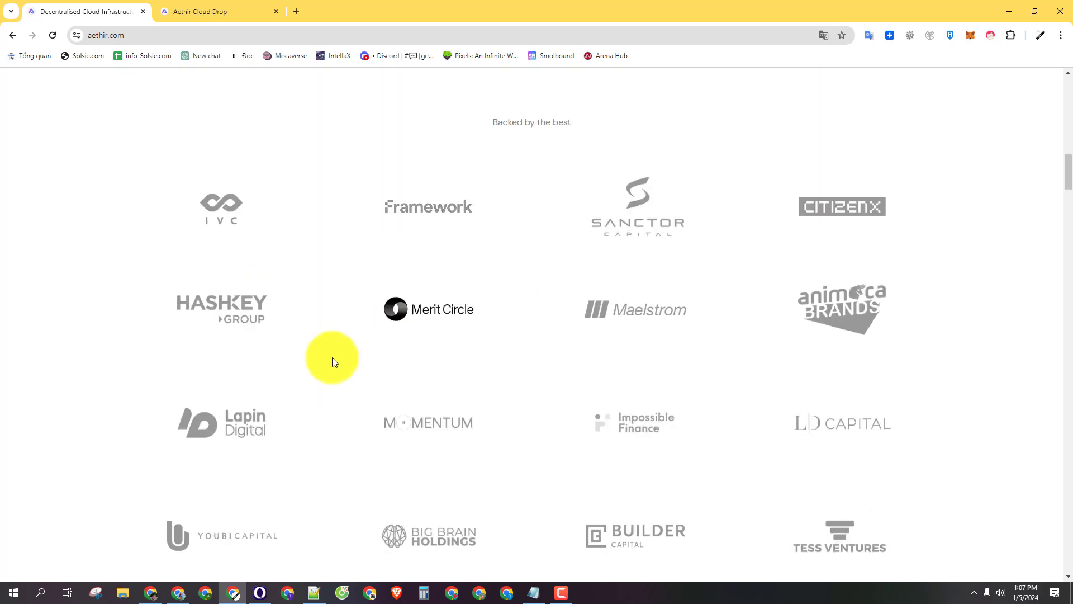
Step: Examine the investor logos in the "Backed by the best" section of the Aethir website
{"action": "scroll", "coordinate": [374, 229], "scroll_direction": "up", "scroll_amount": 3}
{"action": "scroll", "coordinate": [185, 307], "scroll_direction": "down", "scroll_amount": 3}
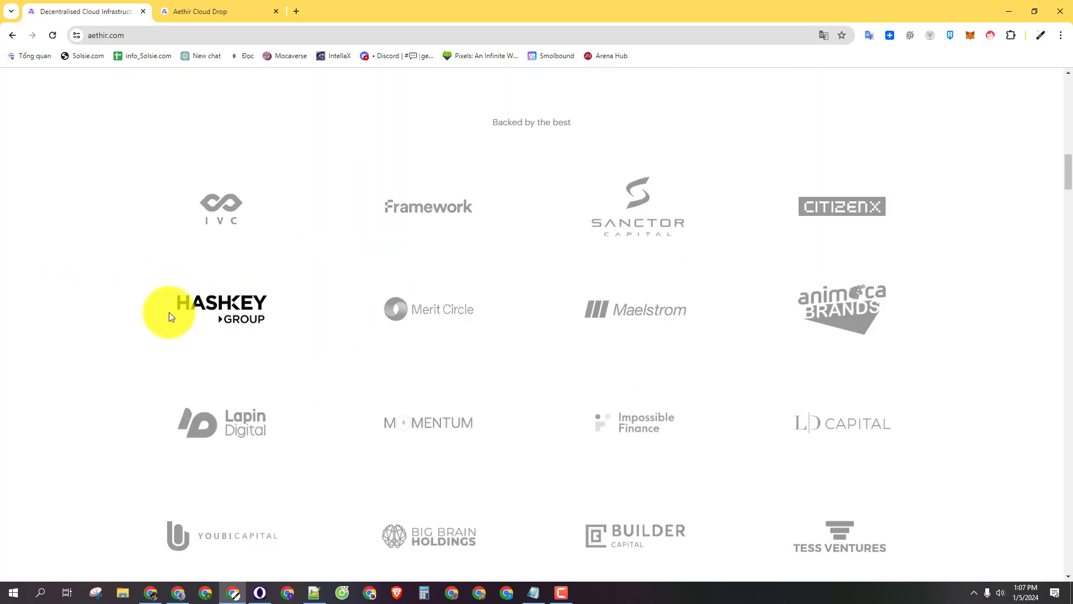
{"action": "scroll", "coordinate": [239, 348], "scroll_direction": "down", "scroll_amount": 5}
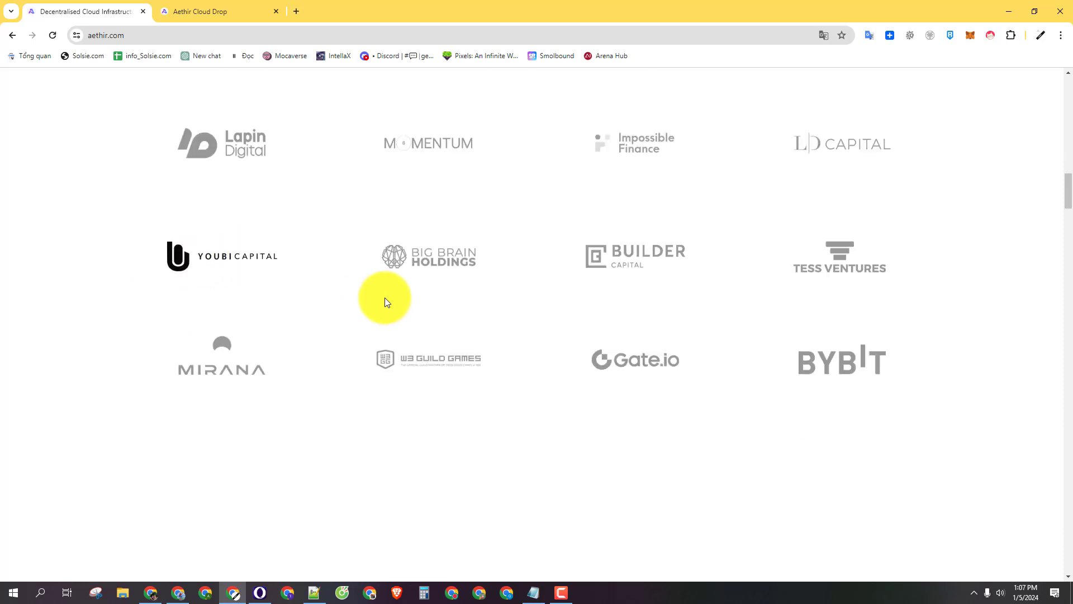
{"action": "scroll", "coordinate": [386, 301], "scroll_direction": "up", "scroll_amount": 3}
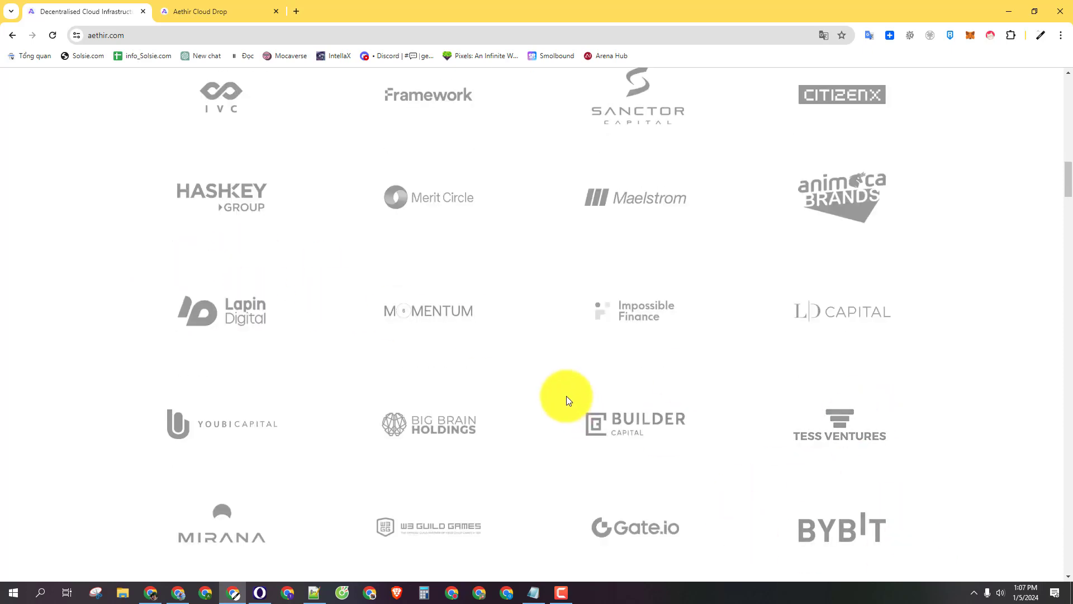
{"action": "scroll", "coordinate": [553, 390], "scroll_direction": "up", "scroll_amount": 4}
{"action": "scroll", "coordinate": [551, 388], "scroll_direction": "down", "scroll_amount": 2}
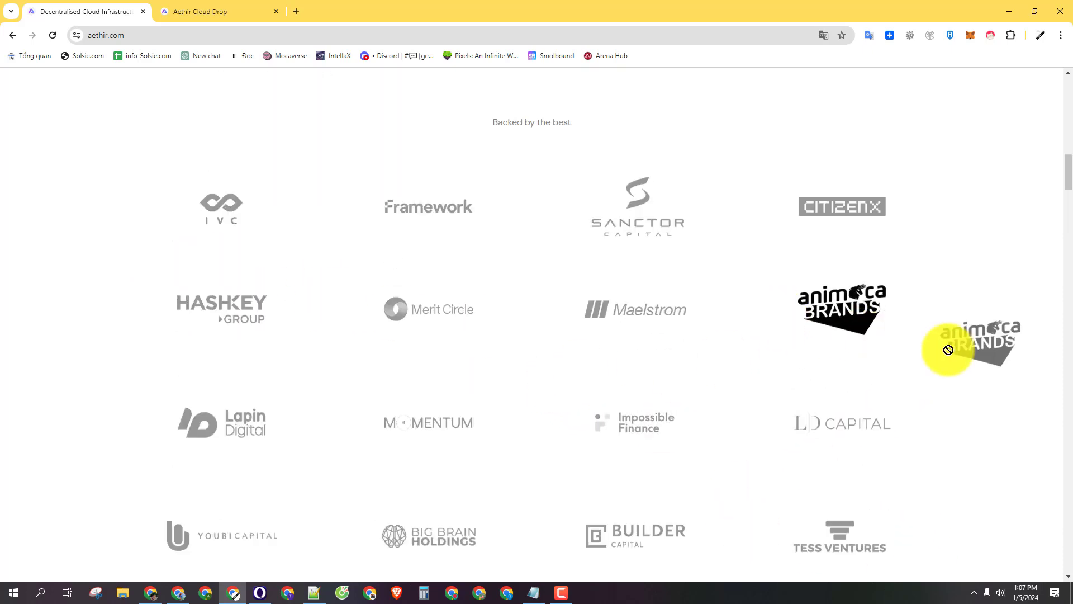
{"action": "scroll", "coordinate": [941, 352], "scroll_direction": "down", "scroll_amount": 4}
{"action": "scroll", "coordinate": [766, 335], "scroll_direction": "up", "scroll_amount": 7}
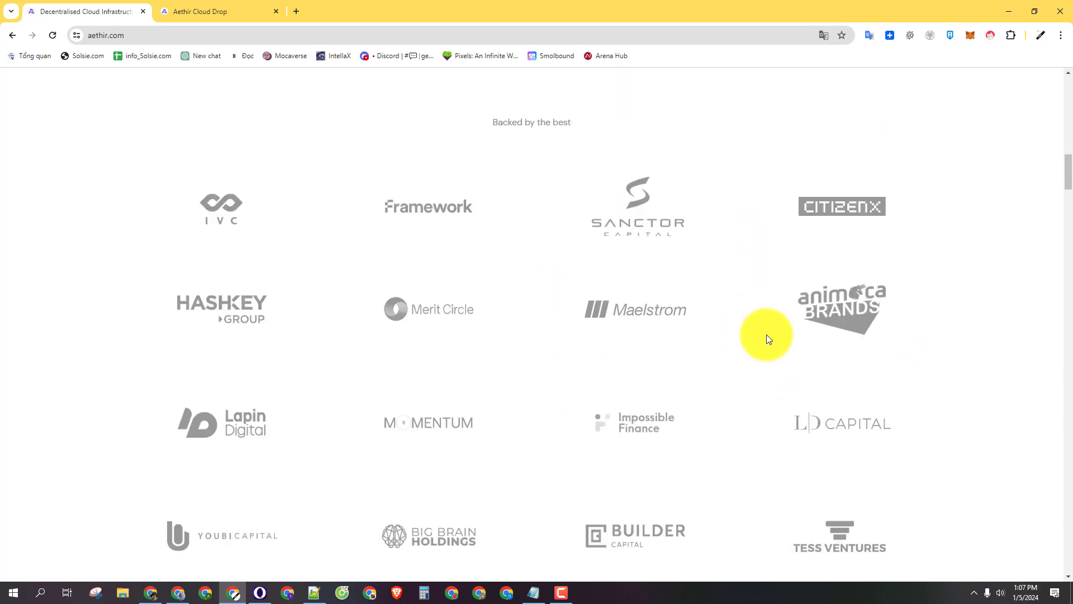
Step: Review the community badges, task badges, participation instructions and task list on the Aethir Cloud Drop page
{"action": "left_click", "coordinate": [209, 15]}
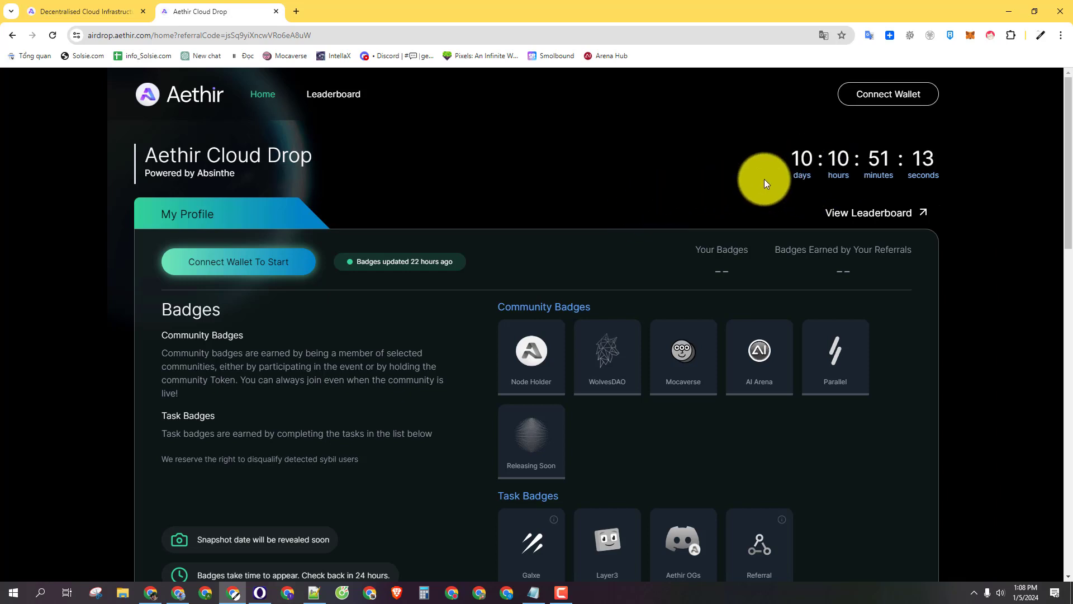
{"action": "scroll", "coordinate": [475, 211], "scroll_direction": "down", "scroll_amount": 2}
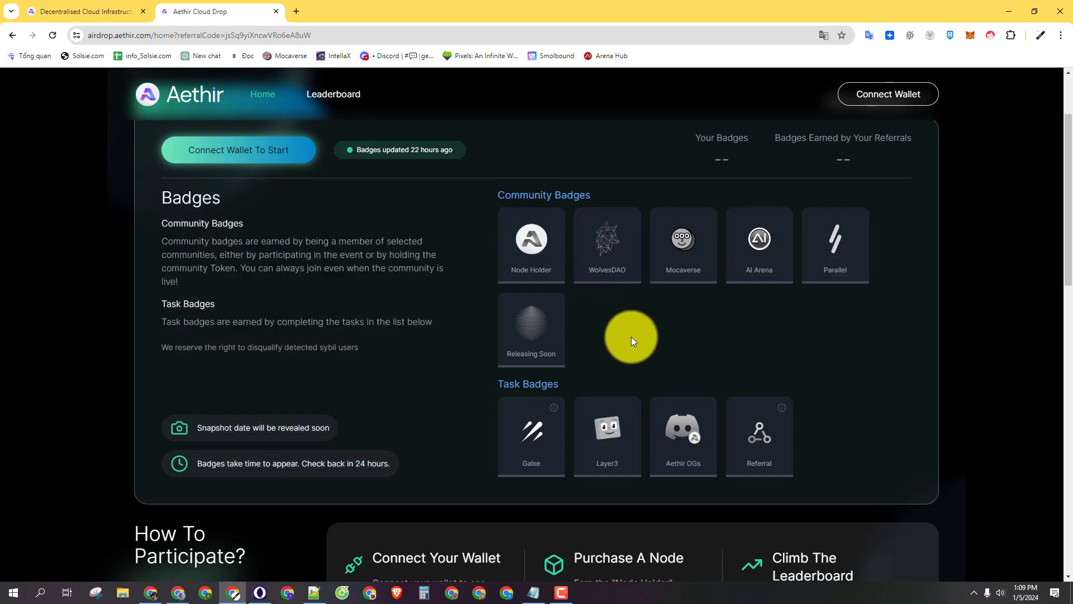
{"action": "scroll", "coordinate": [628, 312], "scroll_direction": "down", "scroll_amount": 2}
{"action": "scroll", "coordinate": [672, 252], "scroll_direction": "up", "scroll_amount": 3}
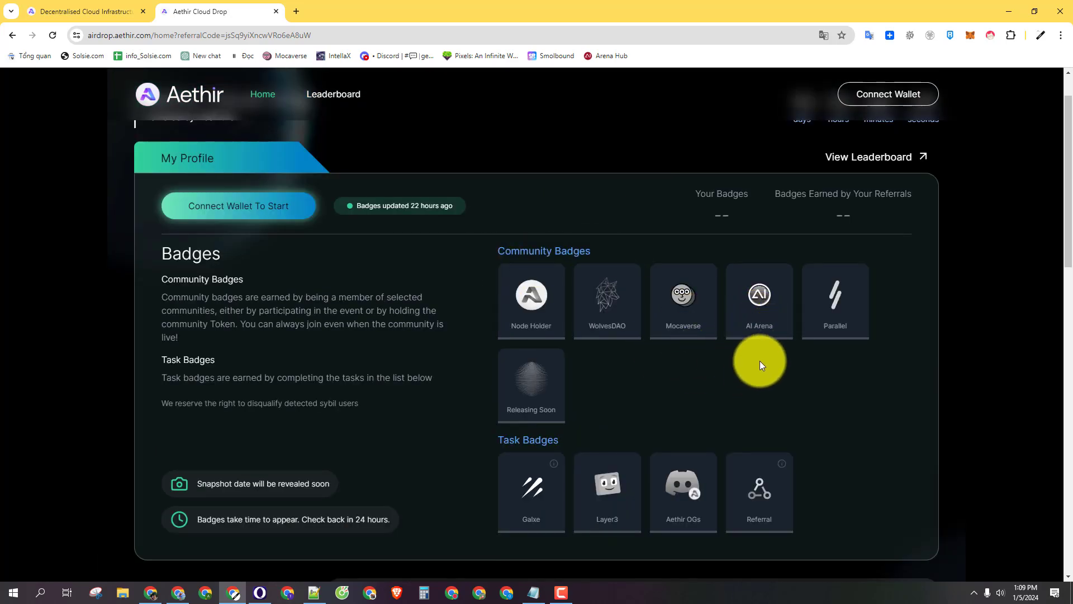
{"action": "scroll", "coordinate": [760, 364], "scroll_direction": "down", "scroll_amount": 3}
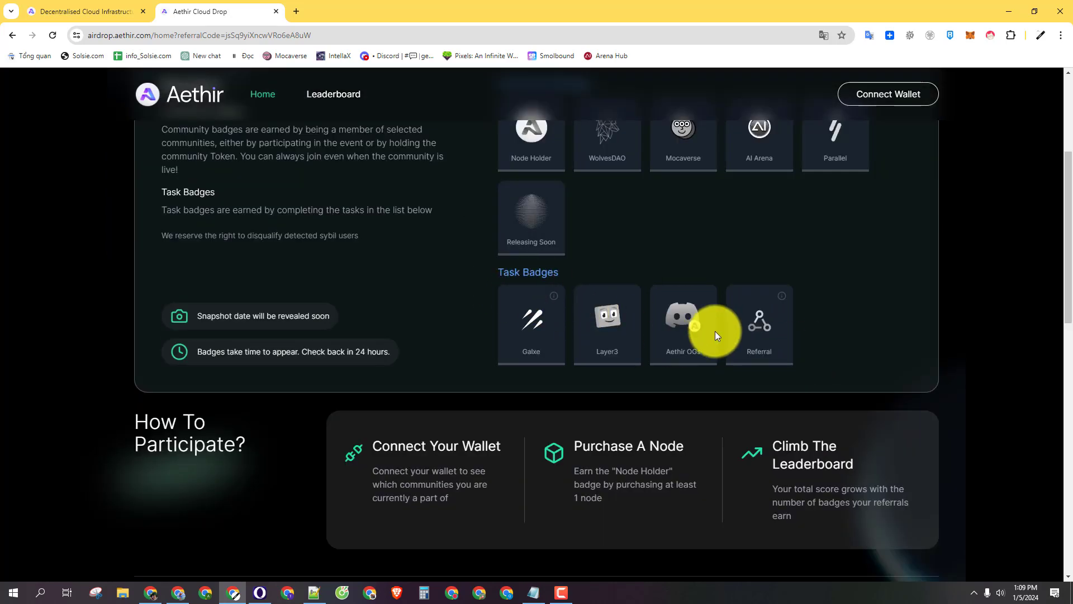
{"action": "scroll", "coordinate": [629, 305], "scroll_direction": "down", "scroll_amount": 10}
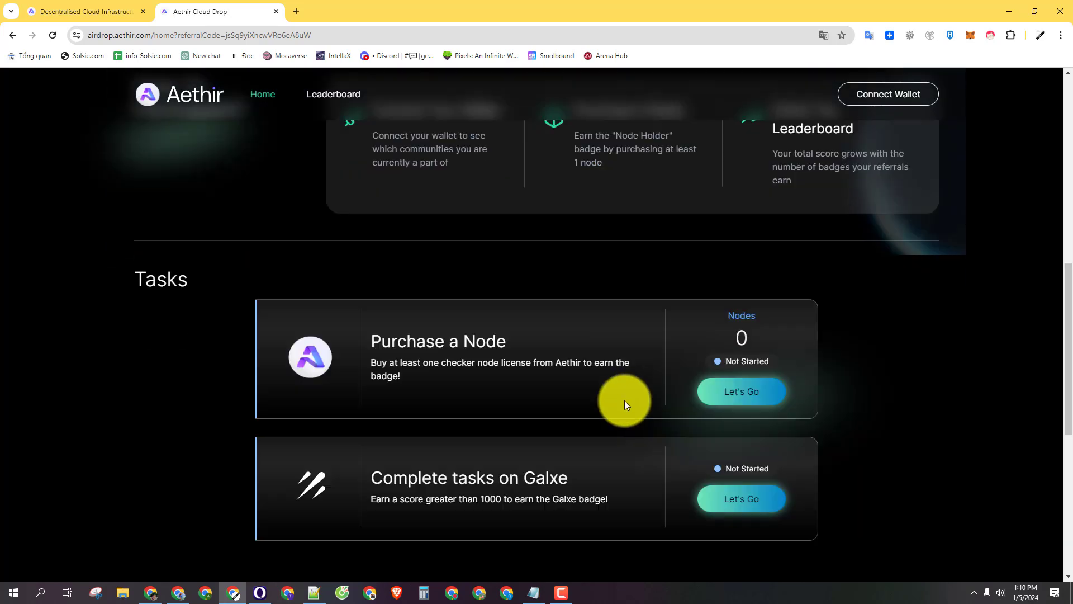
{"action": "scroll", "coordinate": [627, 390], "scroll_direction": "down", "scroll_amount": 2}
{"action": "scroll", "coordinate": [430, 330], "scroll_direction": "up", "scroll_amount": 3}
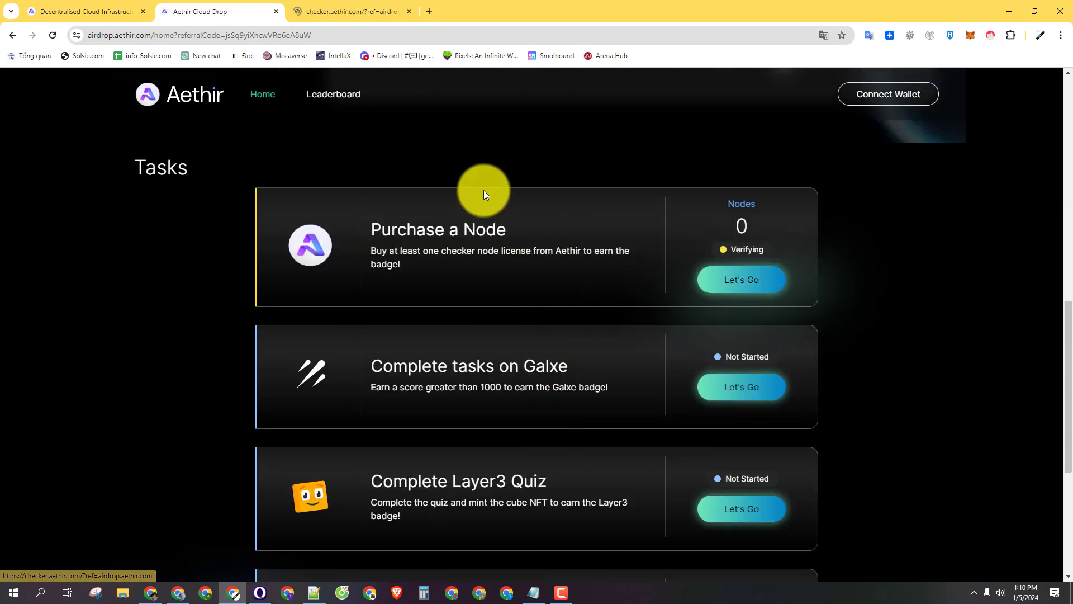
Step: Complete the human verification on the Aethir node checker page by selecting all images of beds
{"action": "left_click", "coordinate": [365, 11]}
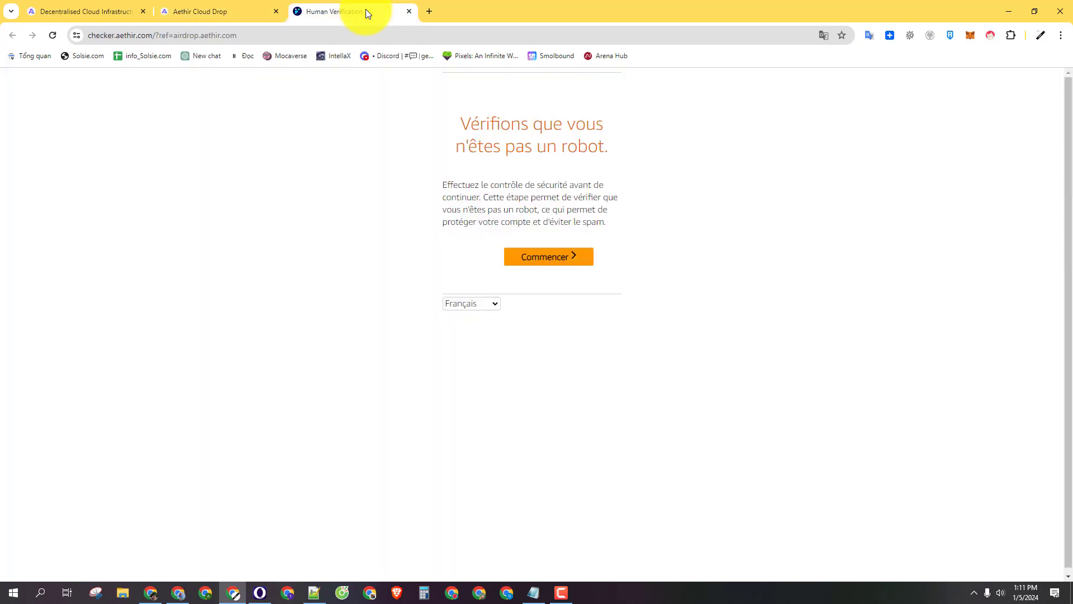
{"action": "left_click", "coordinate": [523, 262]}
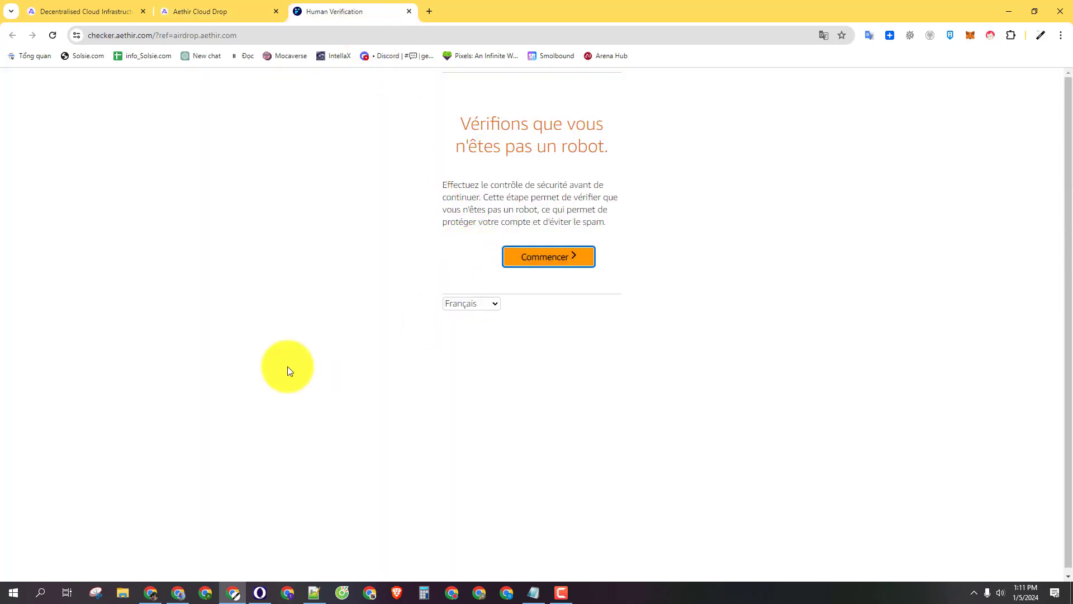
{"action": "left_click", "coordinate": [532, 168]}
{"action": "left_click", "coordinate": [472, 223]}
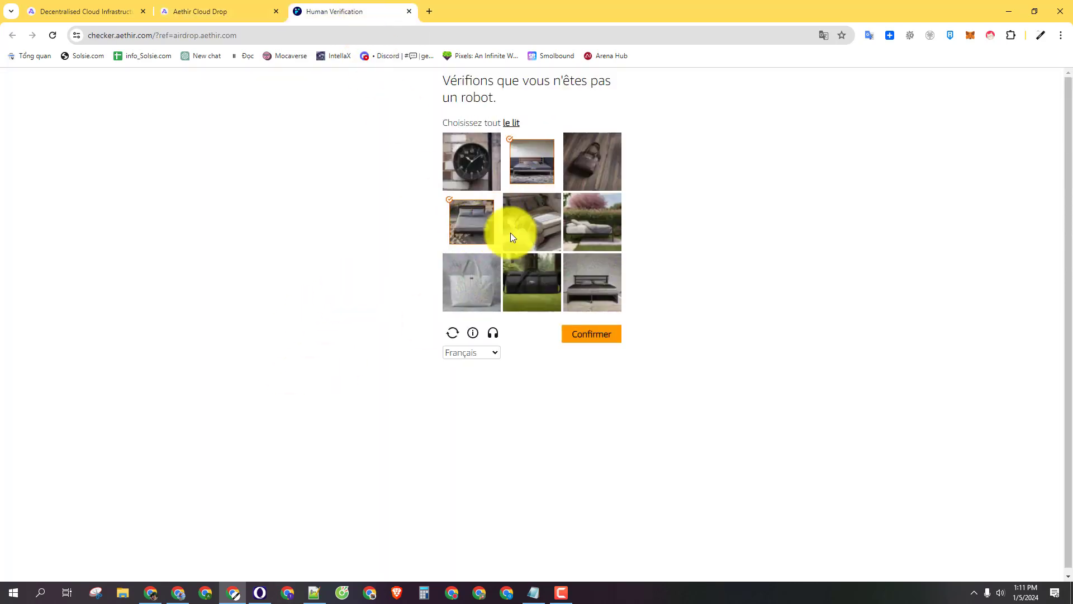
{"action": "left_click", "coordinate": [585, 228]}
{"action": "left_click", "coordinate": [593, 274]}
{"action": "left_click", "coordinate": [591, 333]}
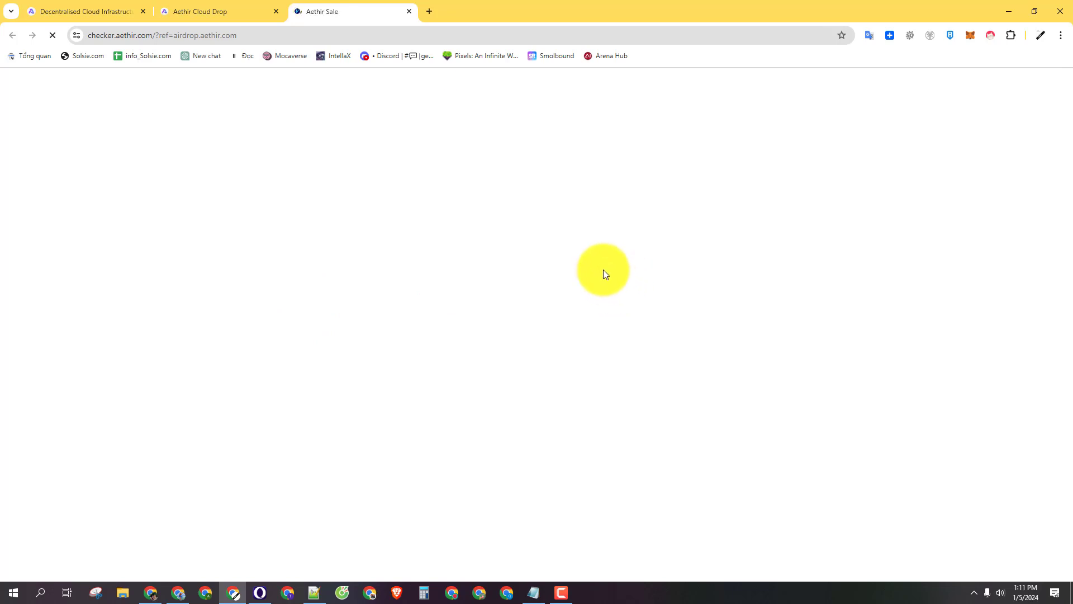
Step: Look over the node sale tiers, the Aethir homepage and the remaining tasks on the Aethir Cloud Drop page
{"action": "scroll", "coordinate": [384, 270], "scroll_direction": "down", "scroll_amount": 5}
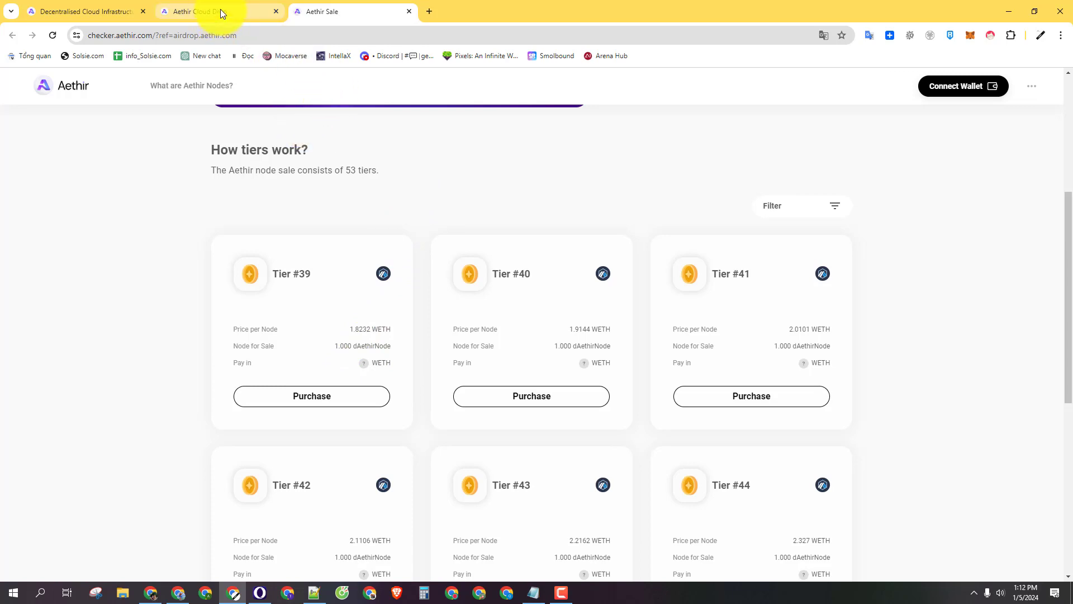
{"action": "left_click", "coordinate": [96, 4]}
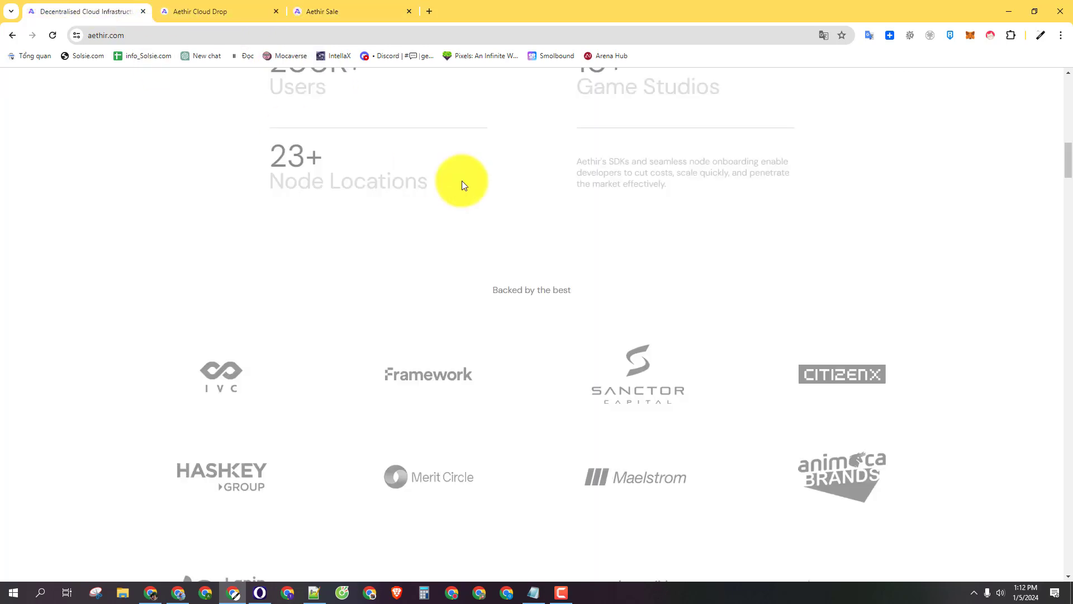
{"action": "scroll", "coordinate": [342, 199], "scroll_direction": "up", "scroll_amount": 3}
{"action": "key", "text": "ctrl+Tab"}
{"action": "scroll", "coordinate": [470, 252], "scroll_direction": "down", "scroll_amount": 4}
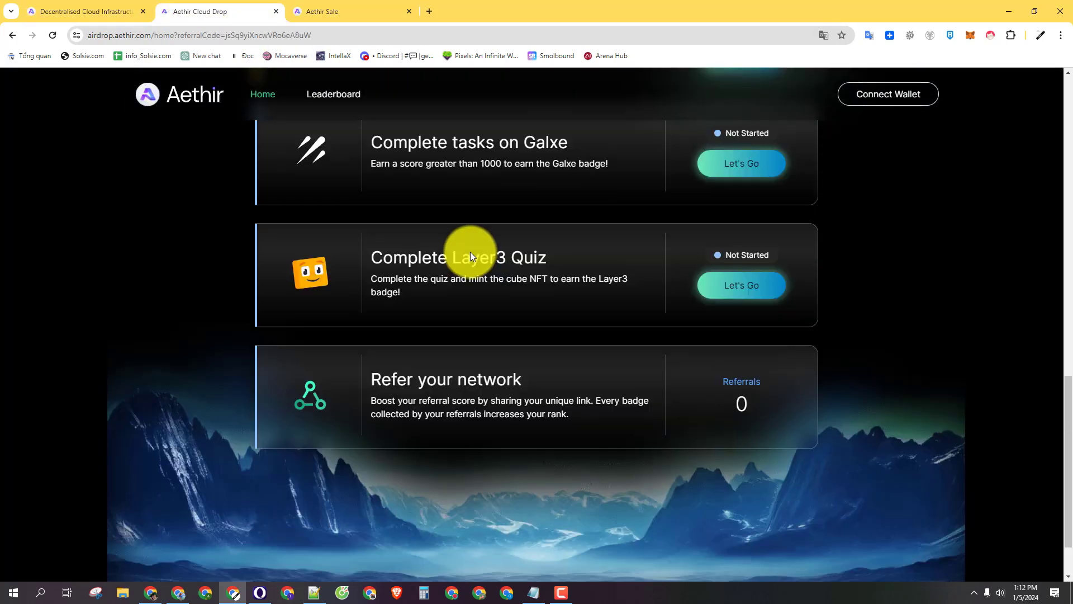
{"action": "scroll", "coordinate": [472, 252], "scroll_direction": "up", "scroll_amount": 4}
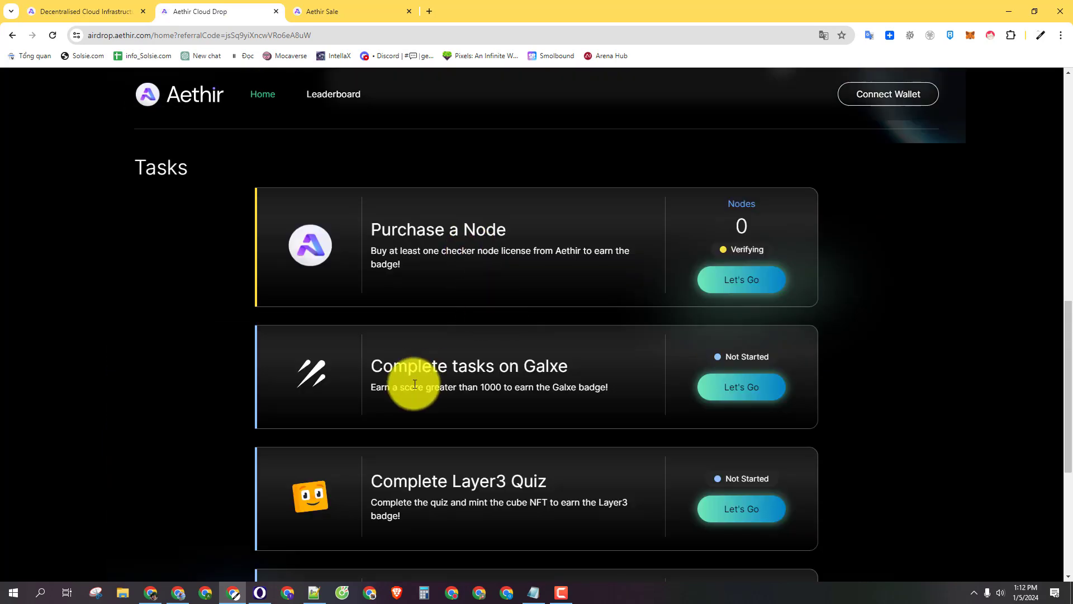
Step: Open the Galxe task and start a MetaMask login, unlocking the wallet with its password
{"action": "left_click", "coordinate": [735, 391]}
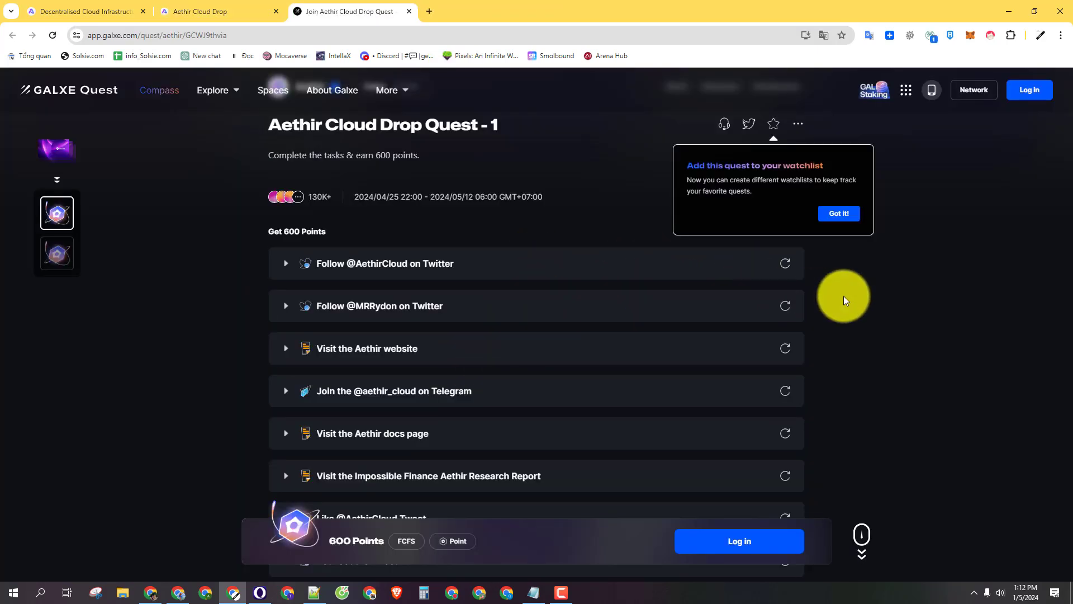
{"action": "left_click", "coordinate": [1031, 100]}
{"action": "left_click", "coordinate": [395, 342]}
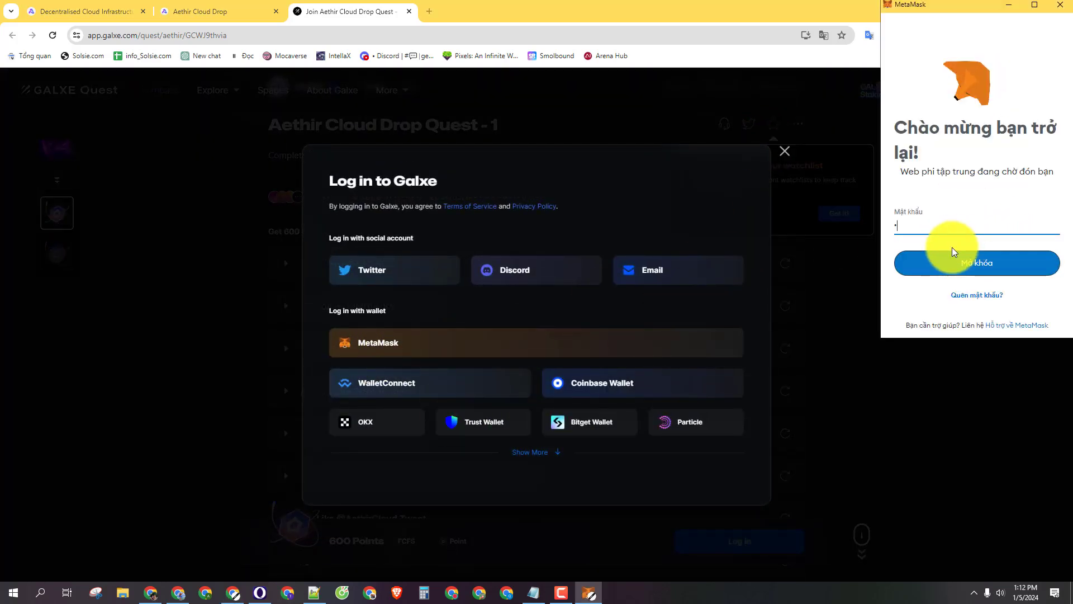
{"action": "type", "text": "******"}
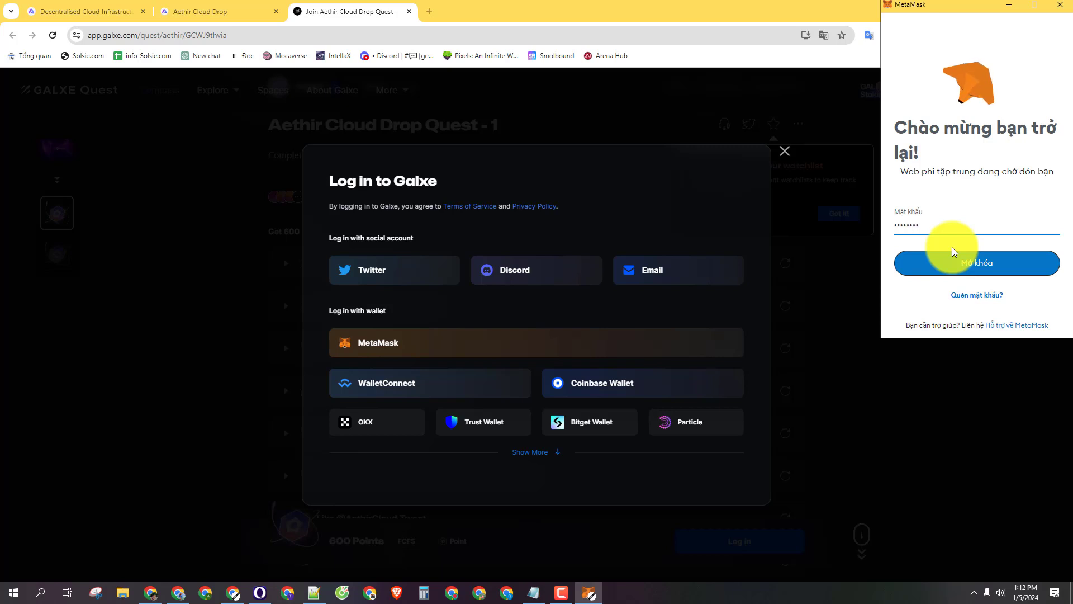
{"action": "key", "text": "Return"}
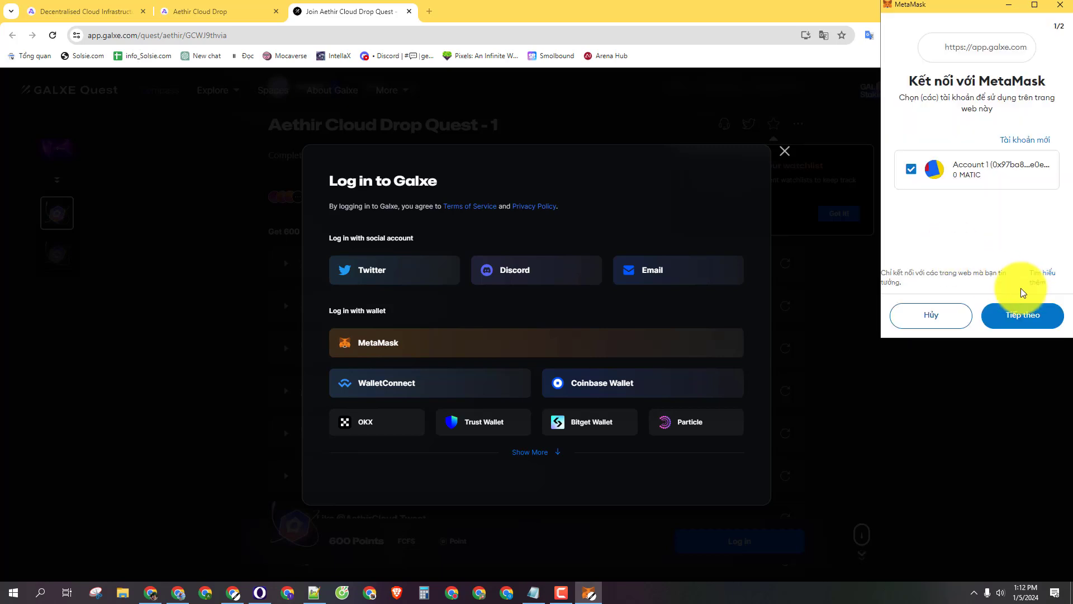
Step: Connect the selected MetaMask account to Galxe and approve the sign-in request
{"action": "left_click", "coordinate": [1022, 314]}
{"action": "left_click", "coordinate": [1023, 314]}
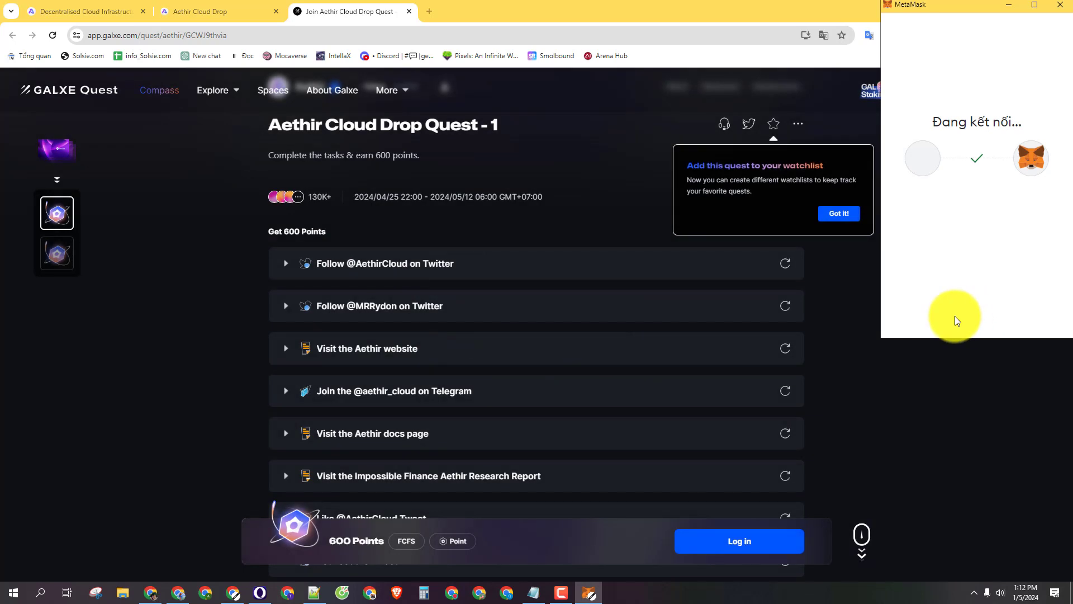
{"action": "scroll", "coordinate": [954, 308], "scroll_direction": "down", "scroll_amount": 5}
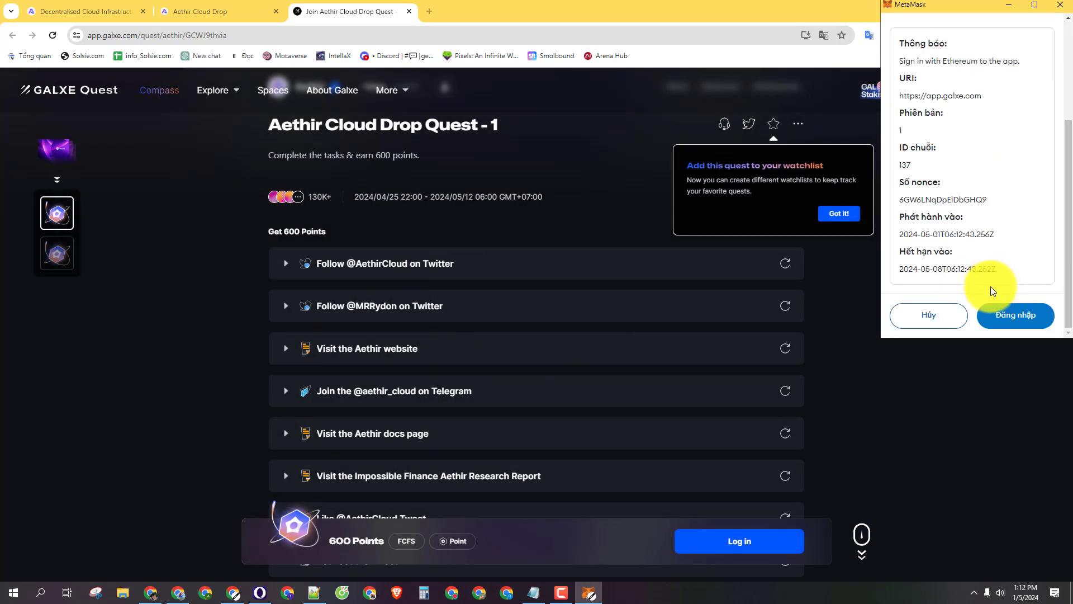
{"action": "left_click", "coordinate": [1003, 313]}
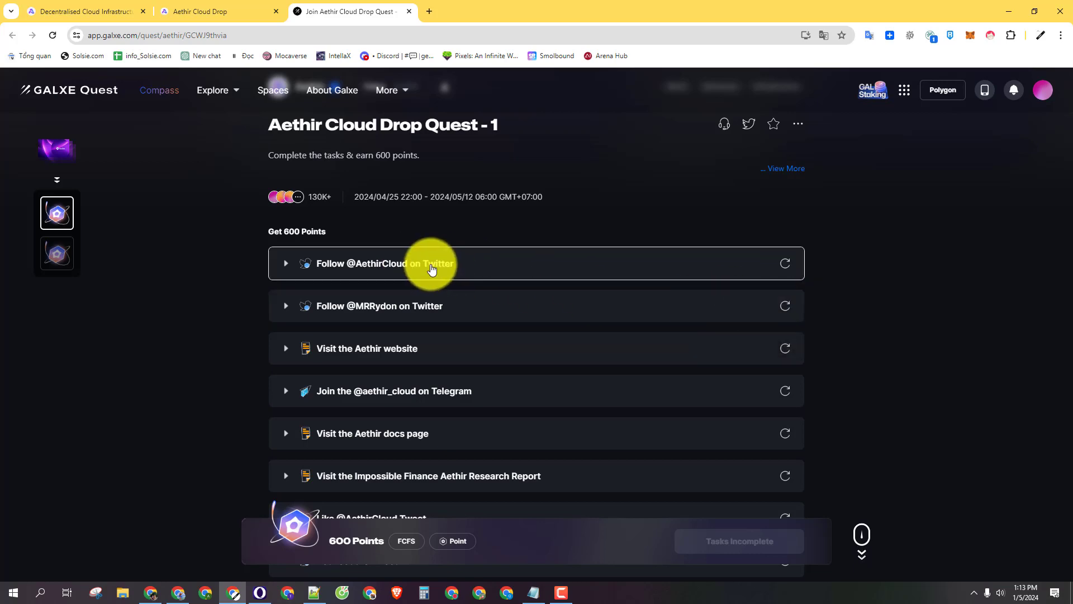
{"action": "left_click", "coordinate": [541, 274]}
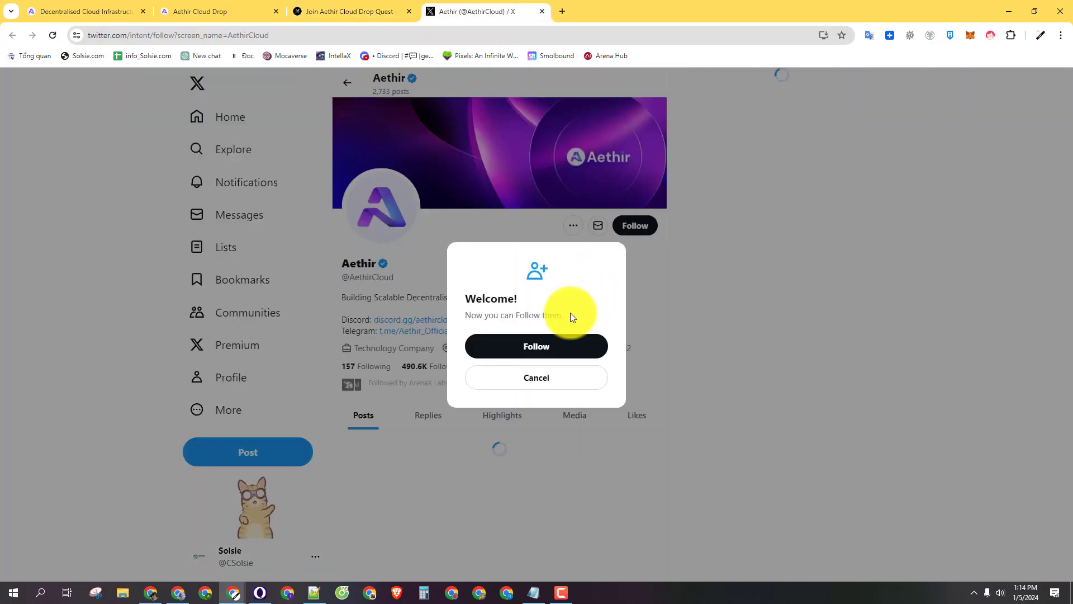
{"action": "left_click", "coordinate": [547, 353]}
{"action": "left_click", "coordinate": [376, 11]}
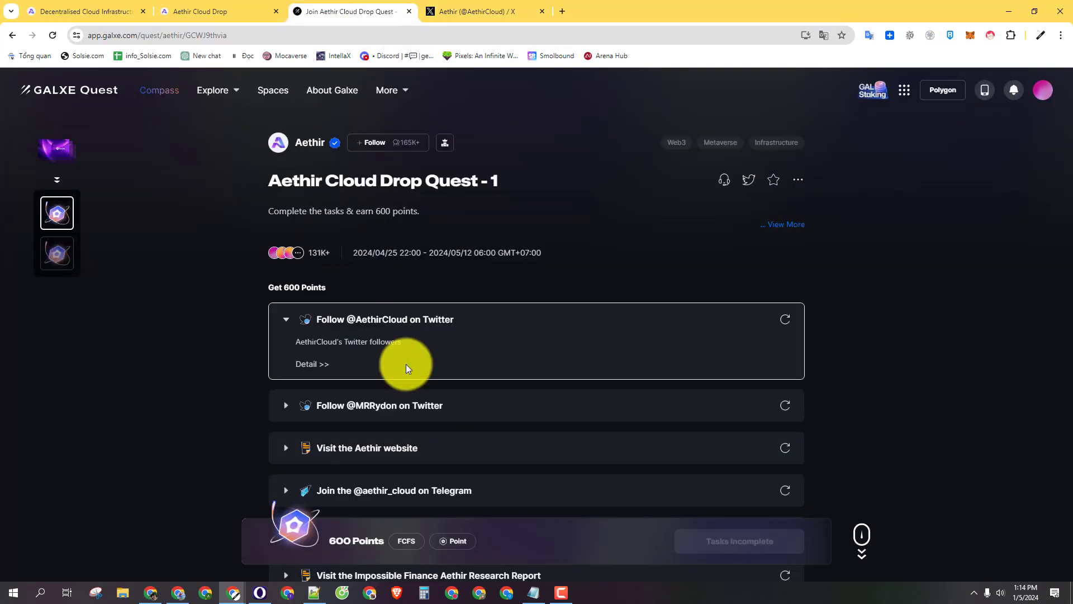
{"action": "left_click", "coordinate": [390, 411]}
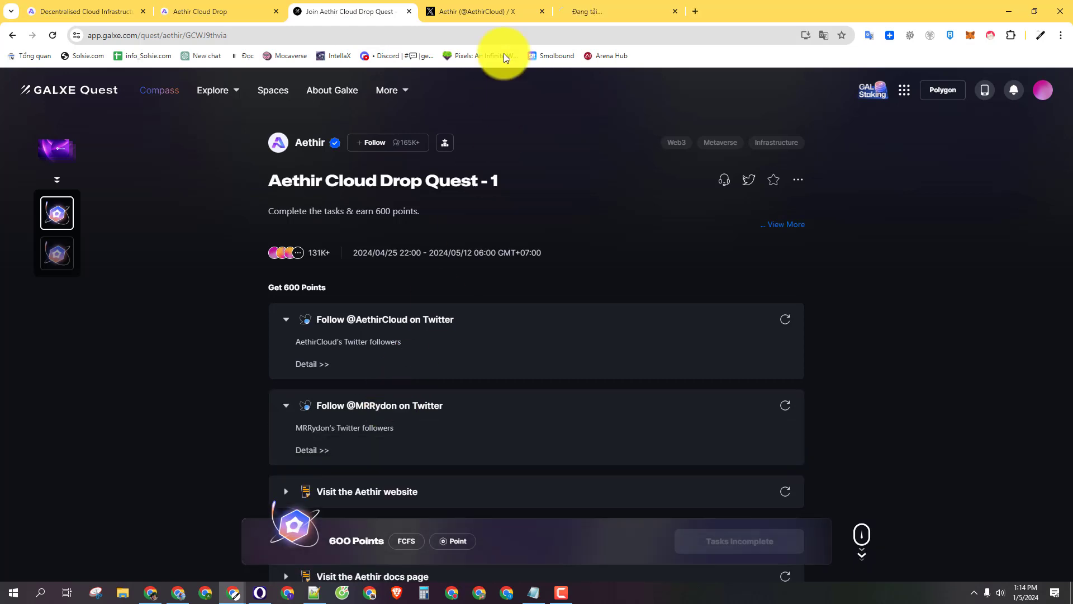
{"action": "left_click", "coordinate": [616, 8]}
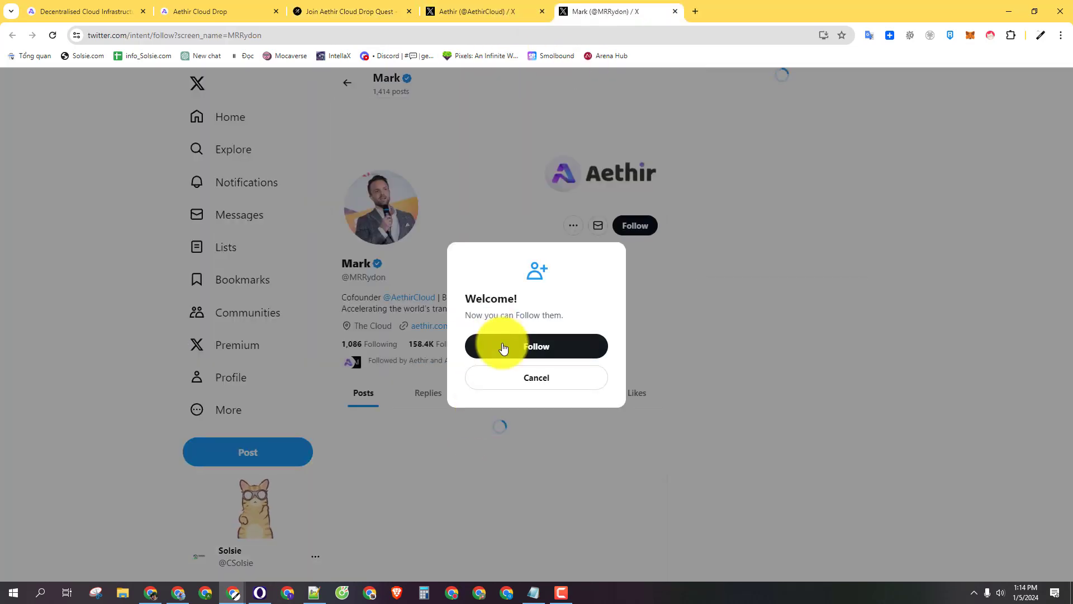
{"action": "left_click", "coordinate": [503, 347]}
{"action": "left_click", "coordinate": [352, 11]}
Step: Open the "Visit the Aethir website" task, close the two Twitter pages, and continue past the risk warning to aethir.com
{"action": "scroll", "coordinate": [574, 360], "scroll_direction": "down", "scroll_amount": 3}
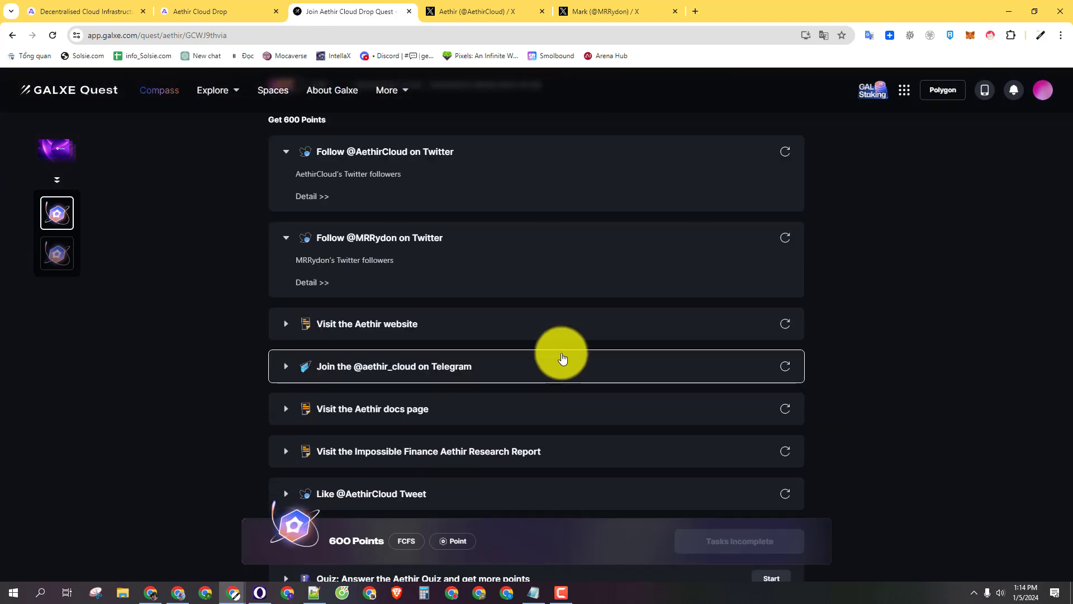
{"action": "left_click", "coordinate": [399, 333]}
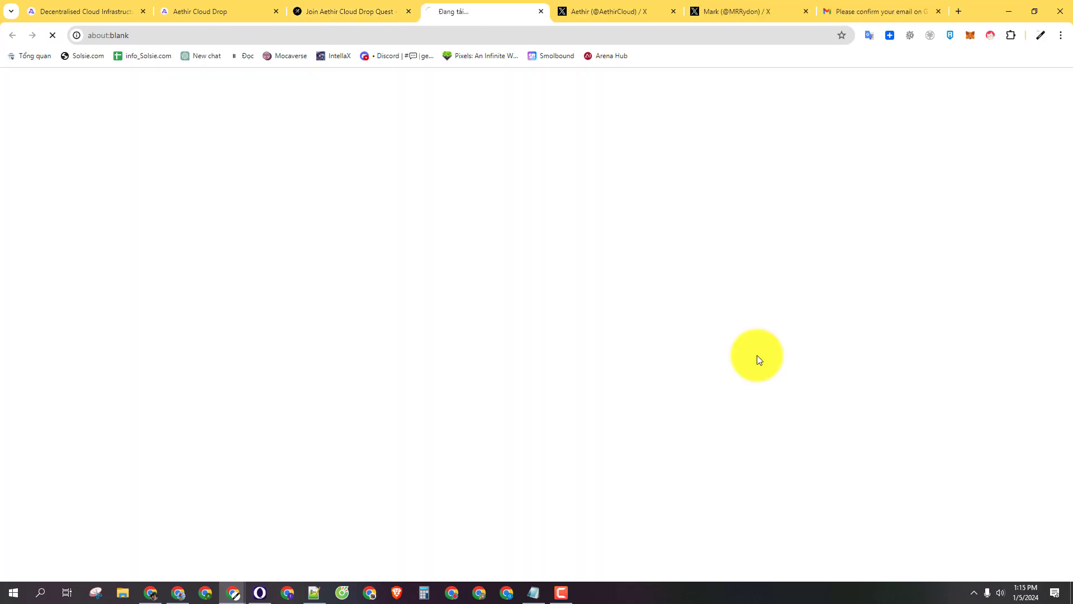
{"action": "middle_click", "coordinate": [629, 5]}
{"action": "middle_click", "coordinate": [629, 4]}
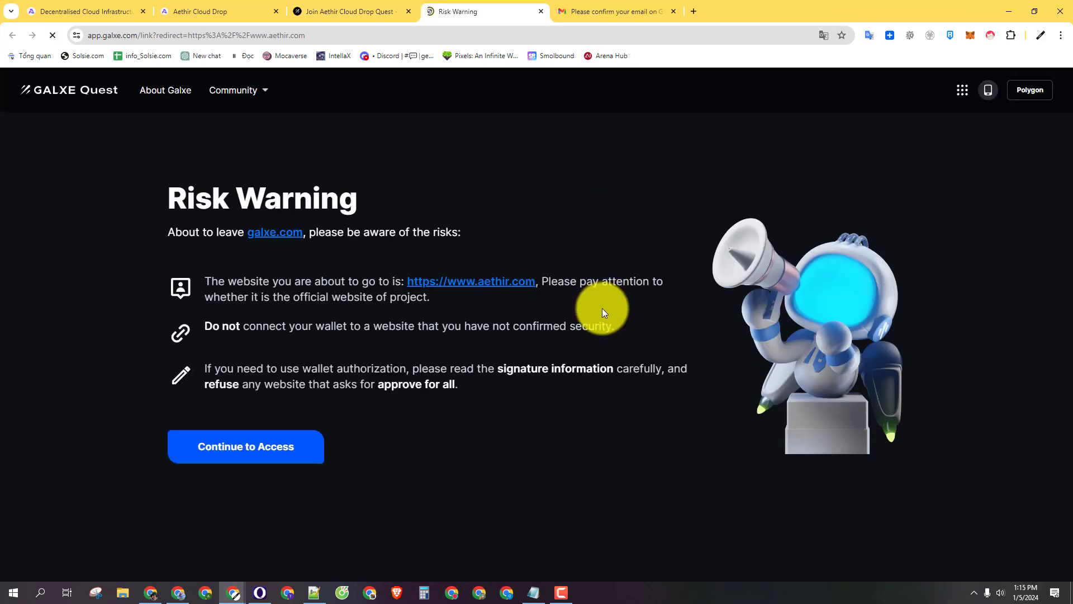
{"action": "left_click", "coordinate": [259, 450]}
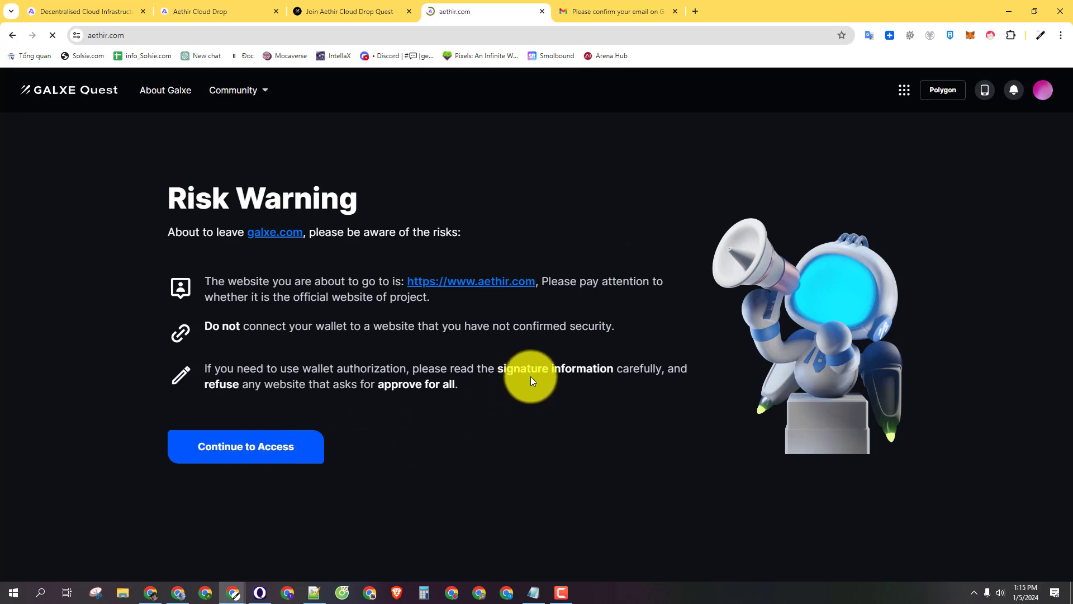
{"action": "scroll", "coordinate": [594, 343], "scroll_direction": "down", "scroll_amount": 10}
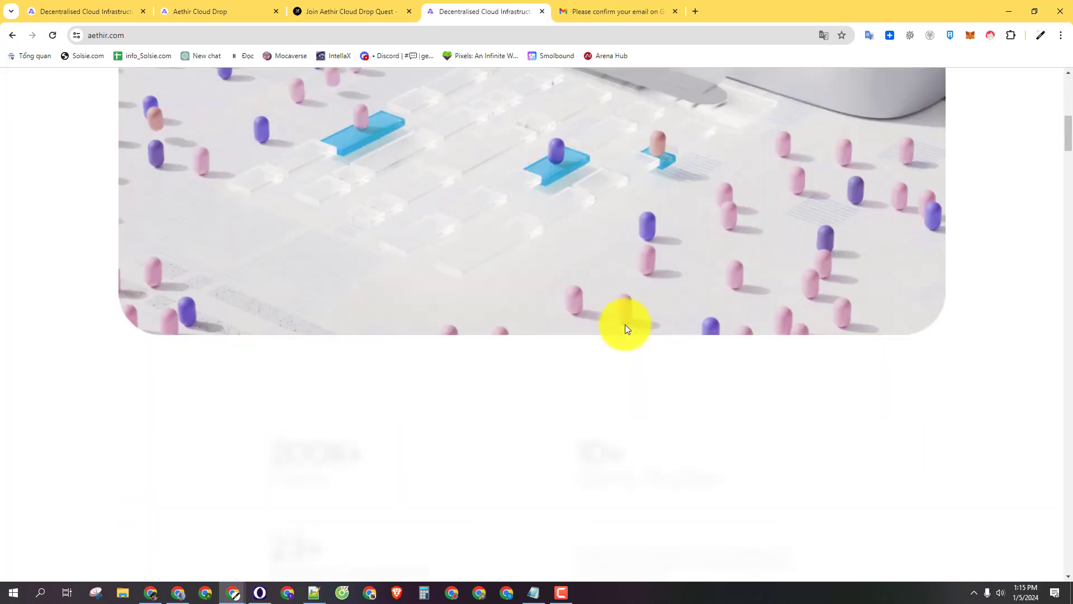
Step: Browse the Aethir website, then verify both Twitter follow tasks and the website visit on the Galxe quest
{"action": "scroll", "coordinate": [619, 318], "scroll_direction": "down", "scroll_amount": 5}
{"action": "scroll", "coordinate": [619, 318], "scroll_direction": "down", "scroll_amount": 12}
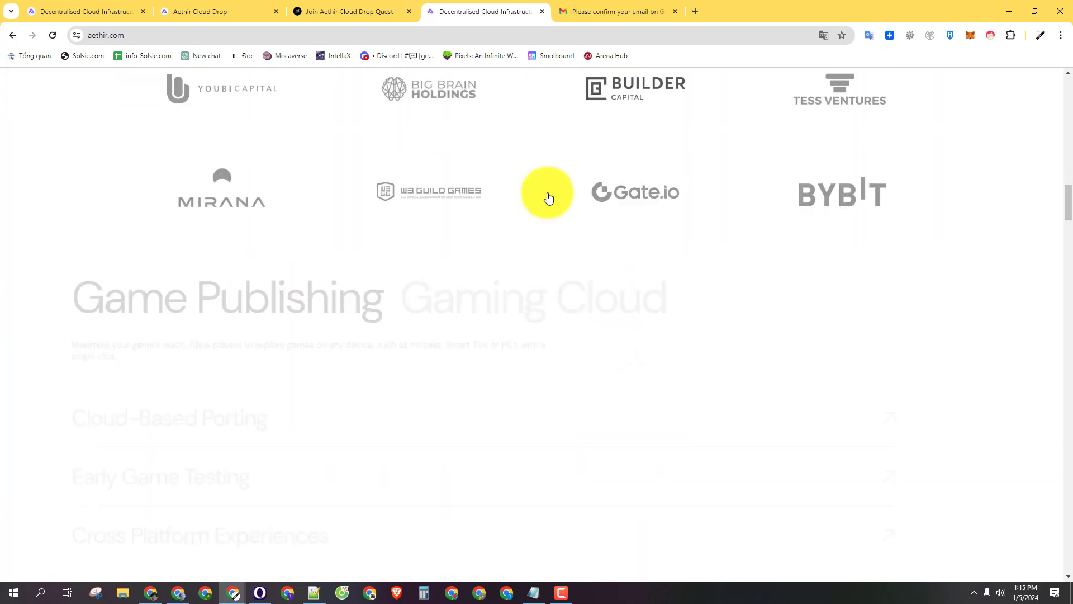
{"action": "left_click", "coordinate": [358, 11]}
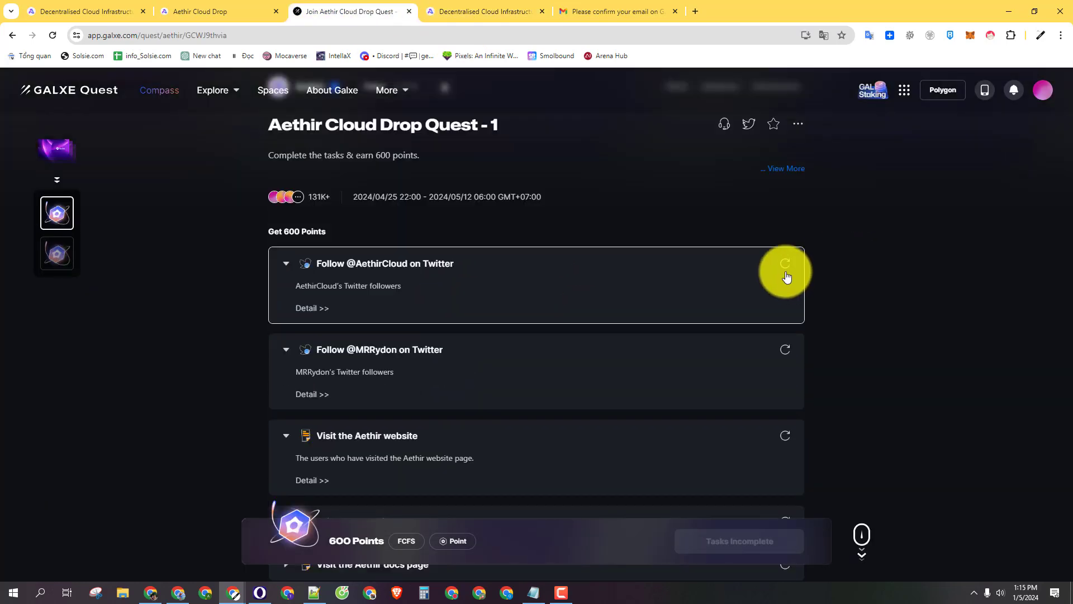
{"action": "left_click", "coordinate": [785, 152]}
{"action": "left_click", "coordinate": [785, 238]}
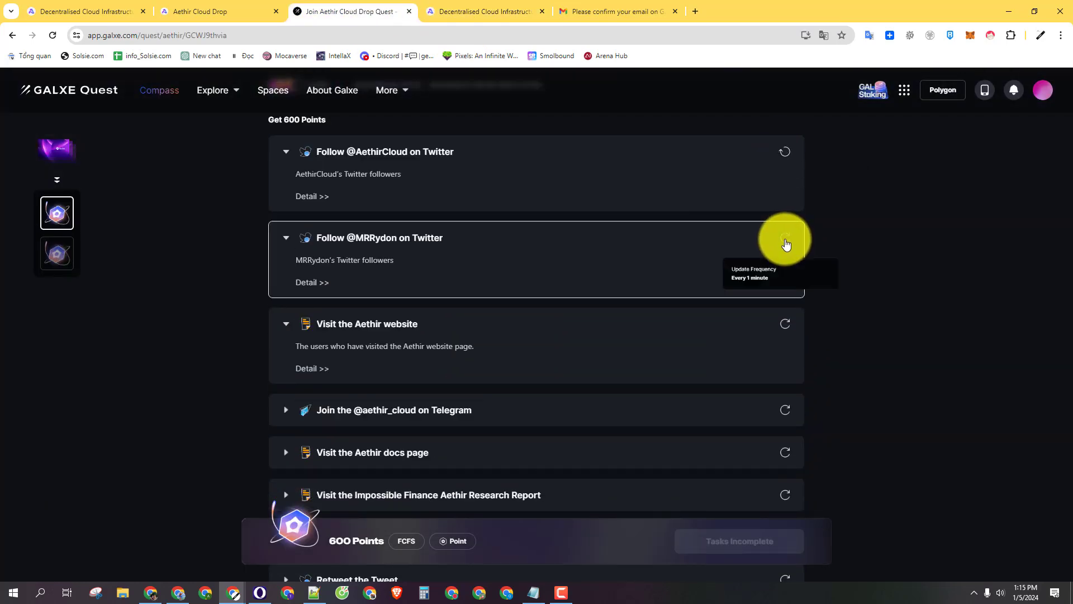
{"action": "left_click", "coordinate": [785, 329]}
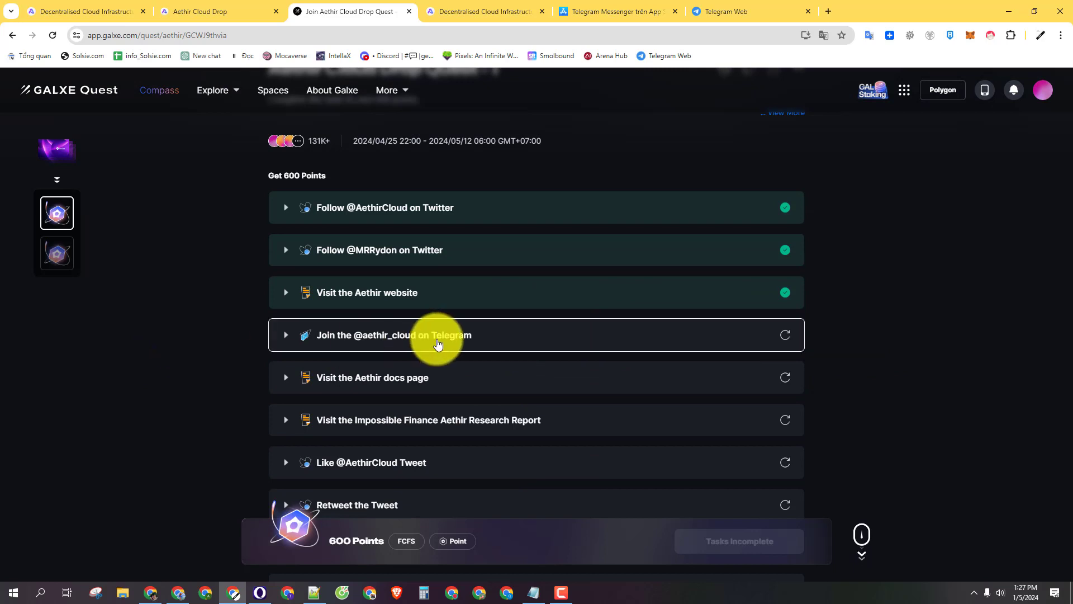
{"action": "left_click", "coordinate": [438, 344]}
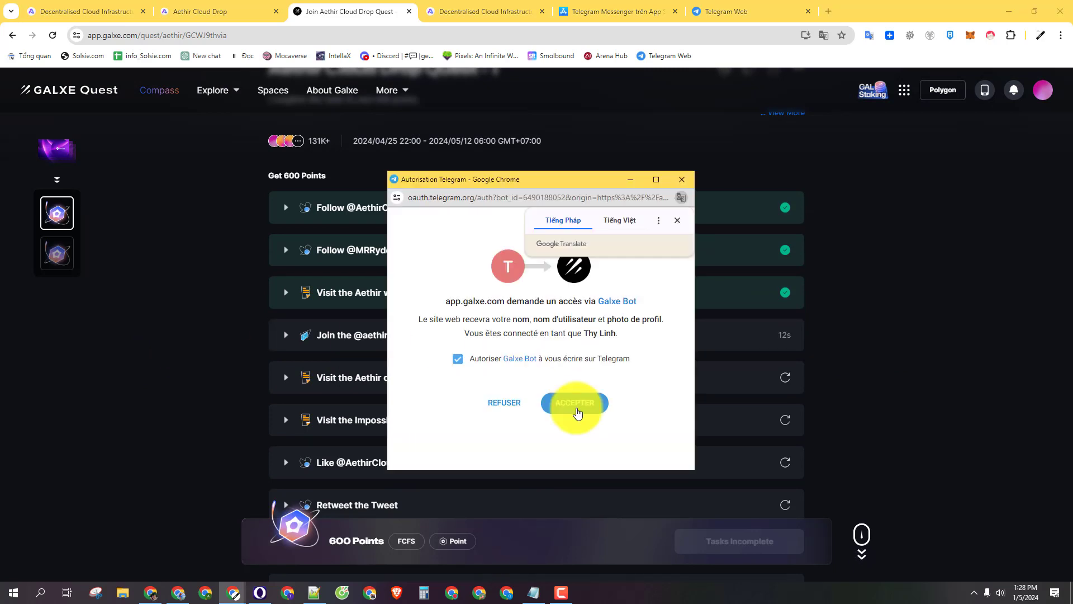
{"action": "left_click", "coordinate": [576, 407]}
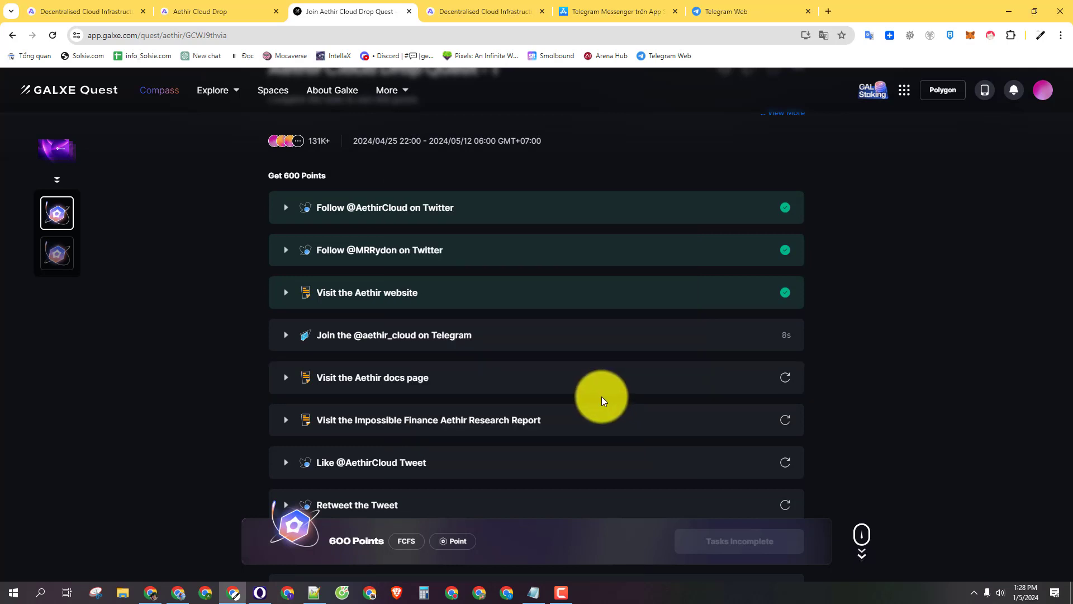
Step: Open the "Visit the Aethir docs page" task and solve the captcha by picking its icons in the given order
{"action": "left_click", "coordinate": [366, 386]}
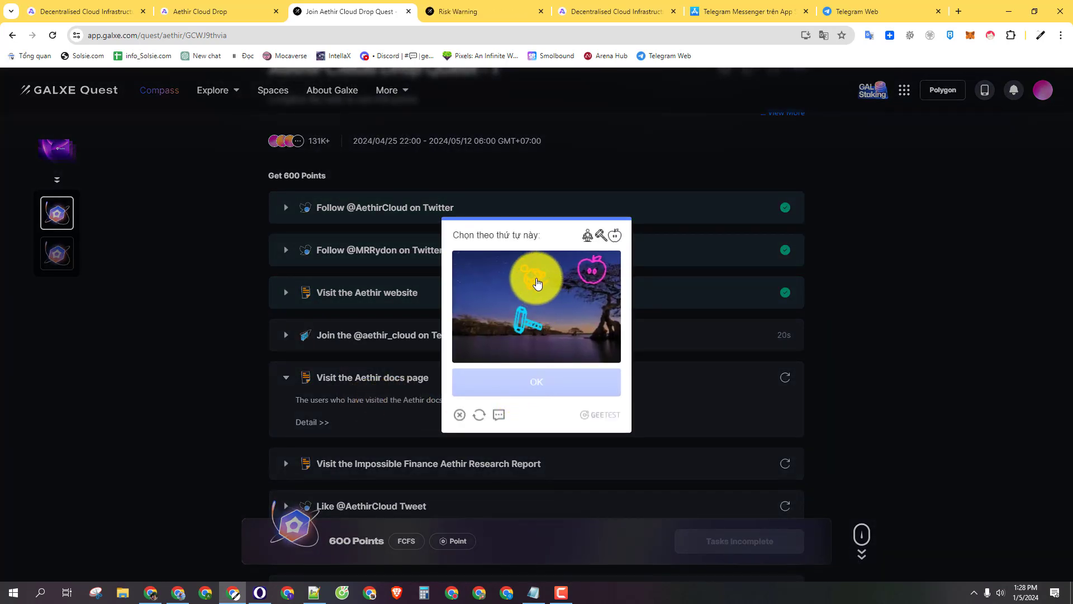
{"action": "left_click", "coordinate": [536, 282]}
{"action": "left_click", "coordinate": [525, 322]}
{"action": "left_click", "coordinate": [599, 272]}
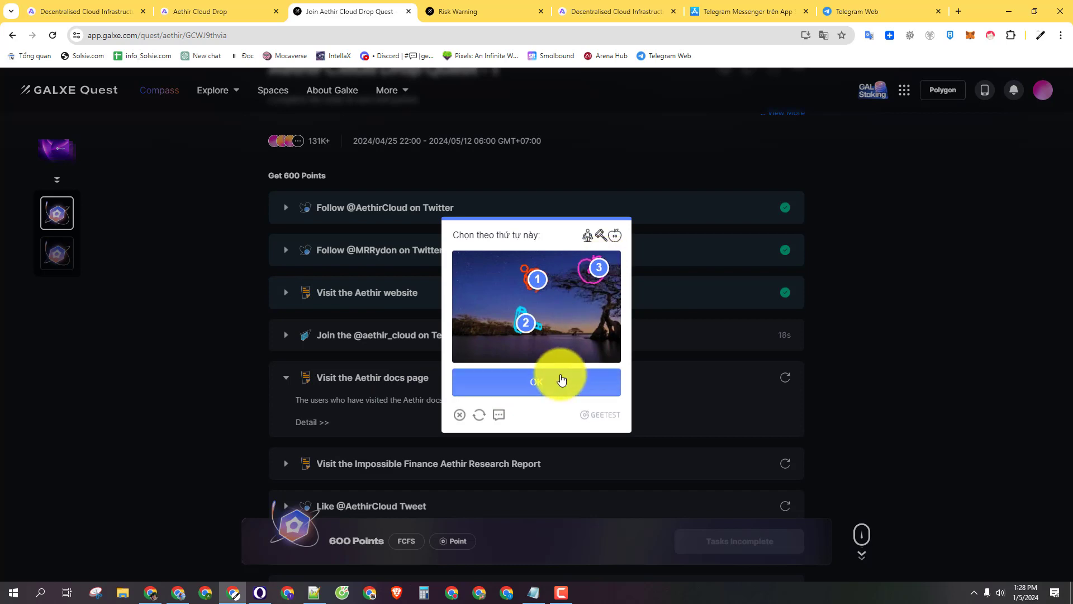
{"action": "left_click", "coordinate": [557, 380]}
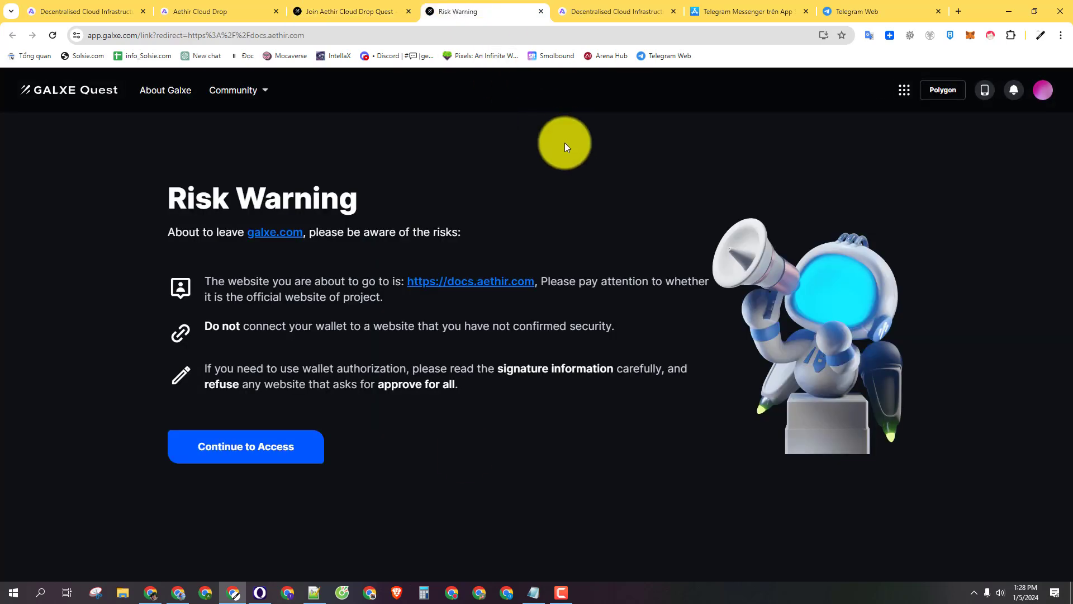
Step: Continue past the risk warning to docs.aethir.com, browse to the Aethir Introduction, and verify the docs task back on the quest
{"action": "left_click", "coordinate": [245, 458]}
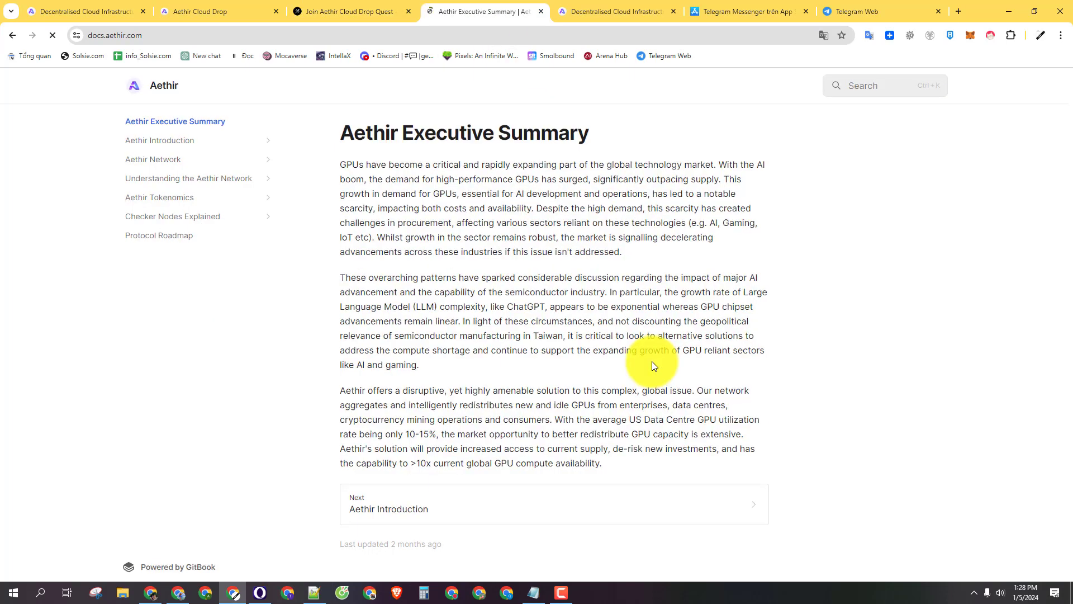
{"action": "left_click", "coordinate": [458, 501]}
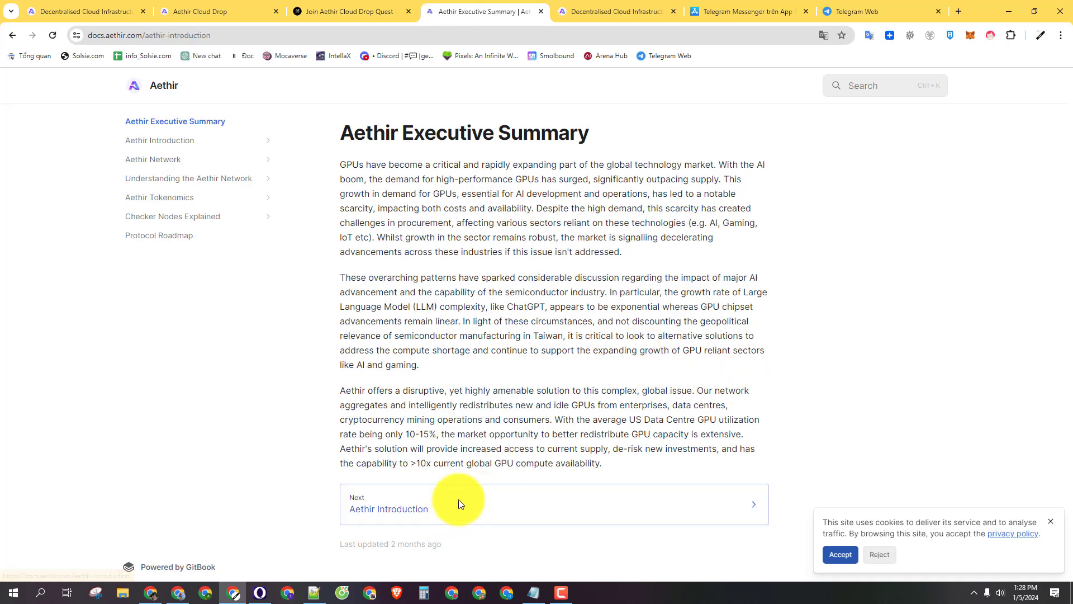
{"action": "scroll", "coordinate": [535, 481], "scroll_direction": "down", "scroll_amount": 5}
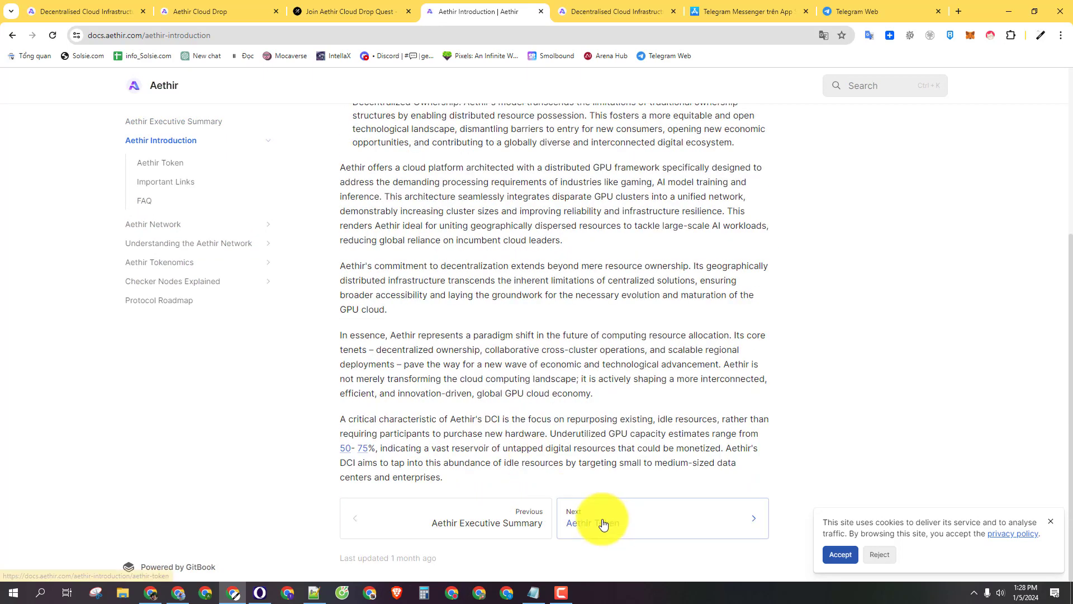
{"action": "left_click", "coordinate": [570, 535]}
{"action": "key", "text": "ctrl+w"}
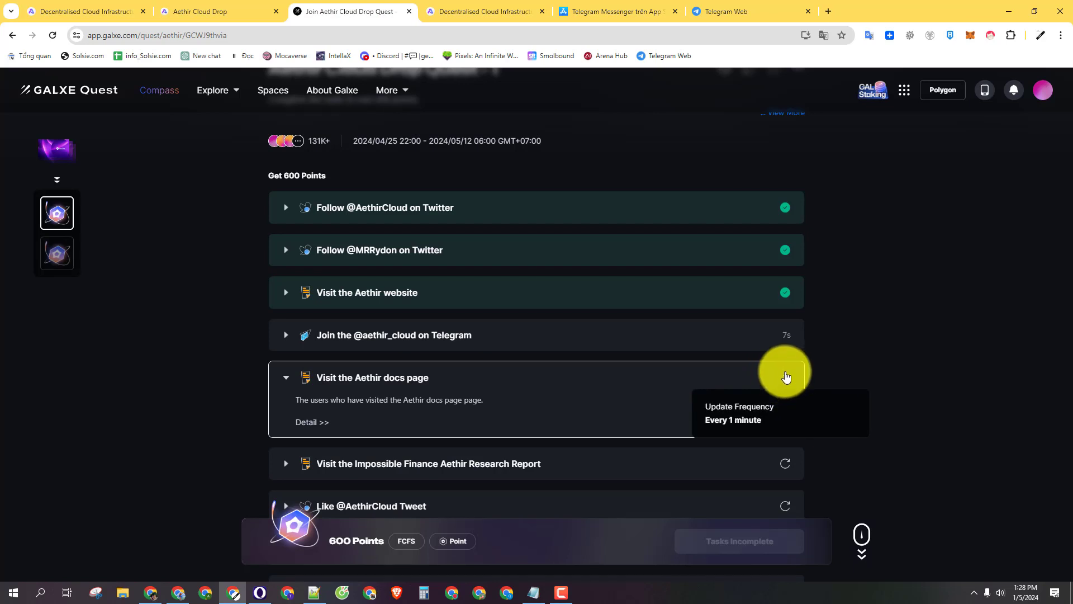
{"action": "left_click", "coordinate": [784, 379]}
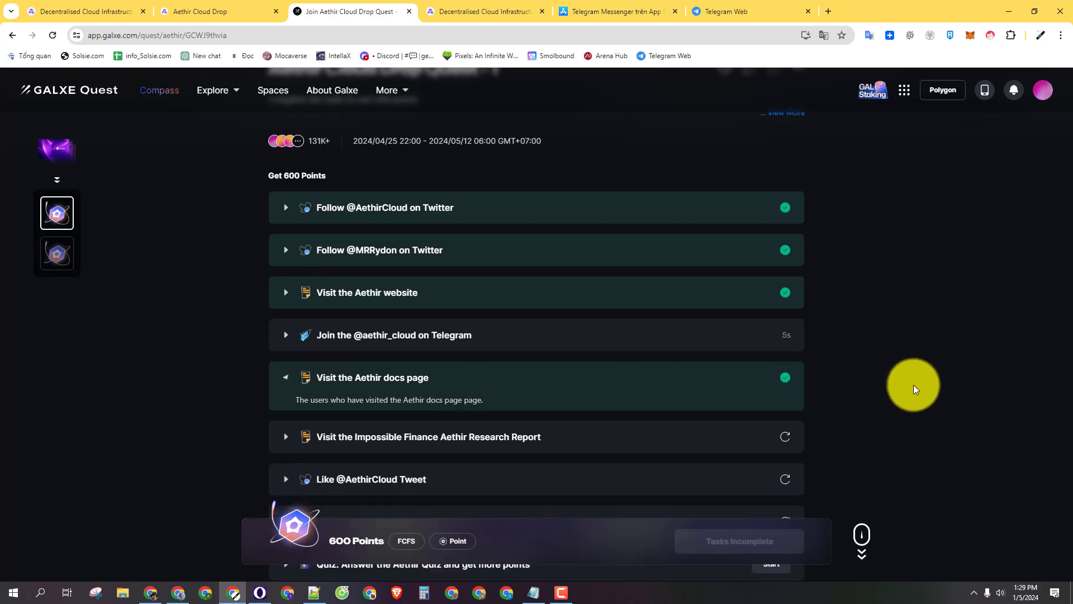
Step: Visit the Impossible Finance Aethir Research Report from its quest task, close the report, and request verification of the visit
{"action": "left_click", "coordinate": [575, 426]}
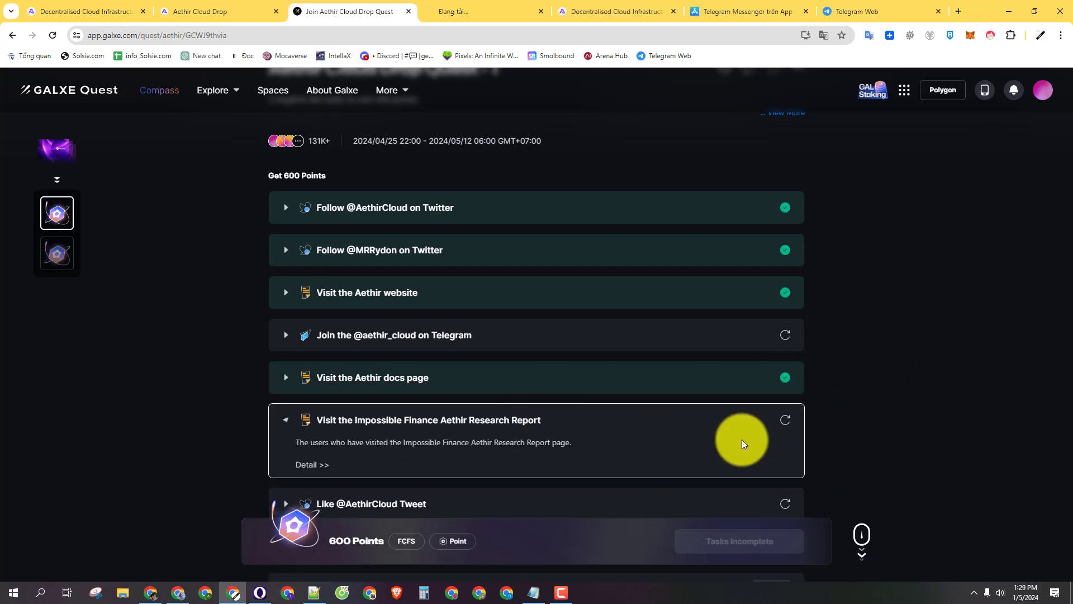
{"action": "left_click", "coordinate": [478, 11]}
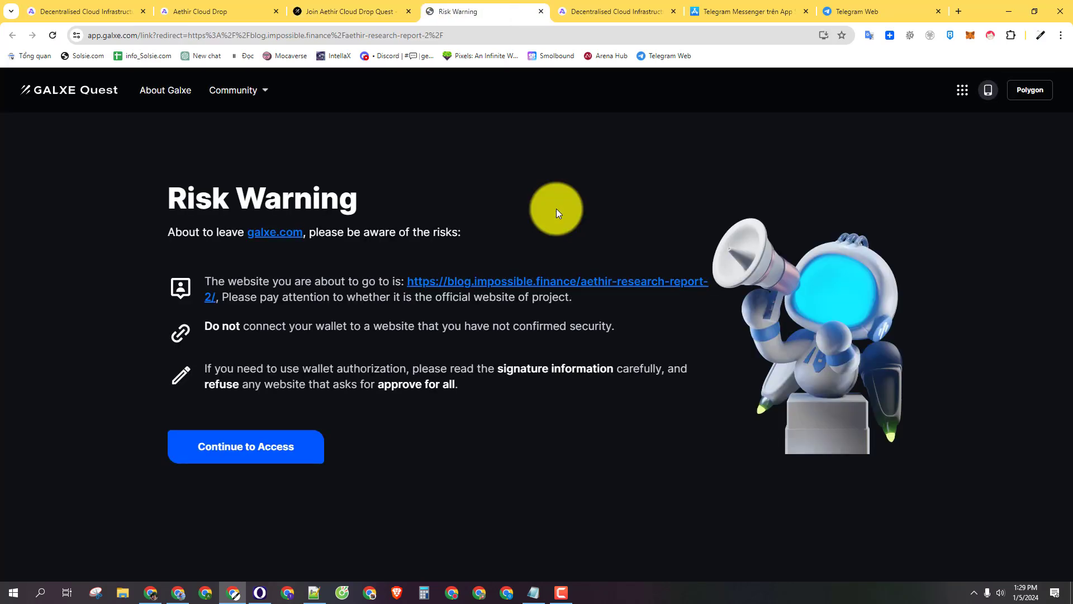
{"action": "left_click", "coordinate": [276, 446]}
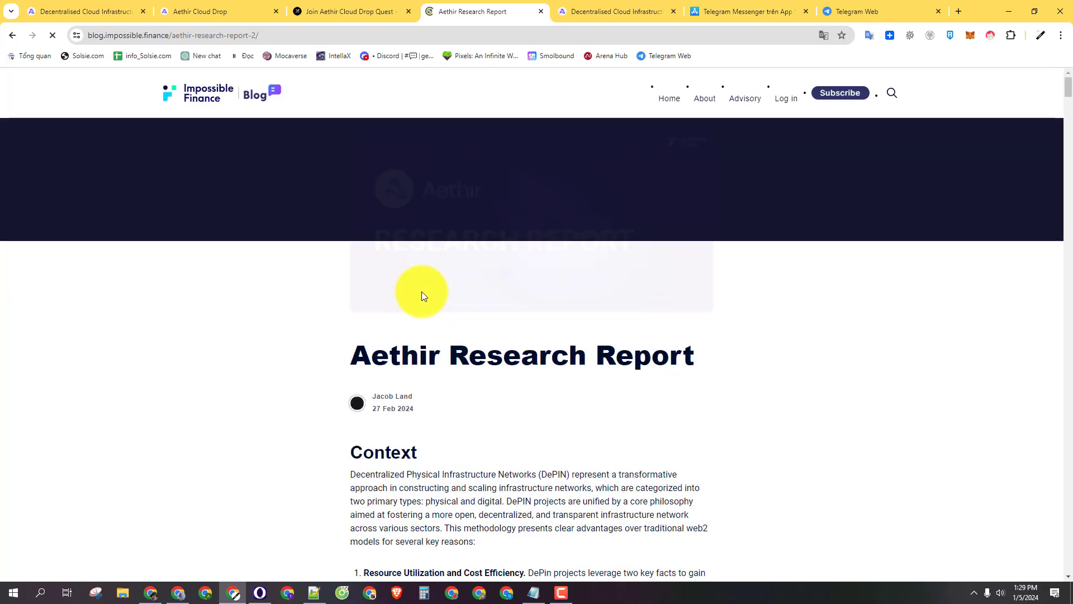
{"action": "scroll", "coordinate": [422, 296], "scroll_direction": "down", "scroll_amount": 3}
{"action": "scroll", "coordinate": [421, 295], "scroll_direction": "down", "scroll_amount": 10}
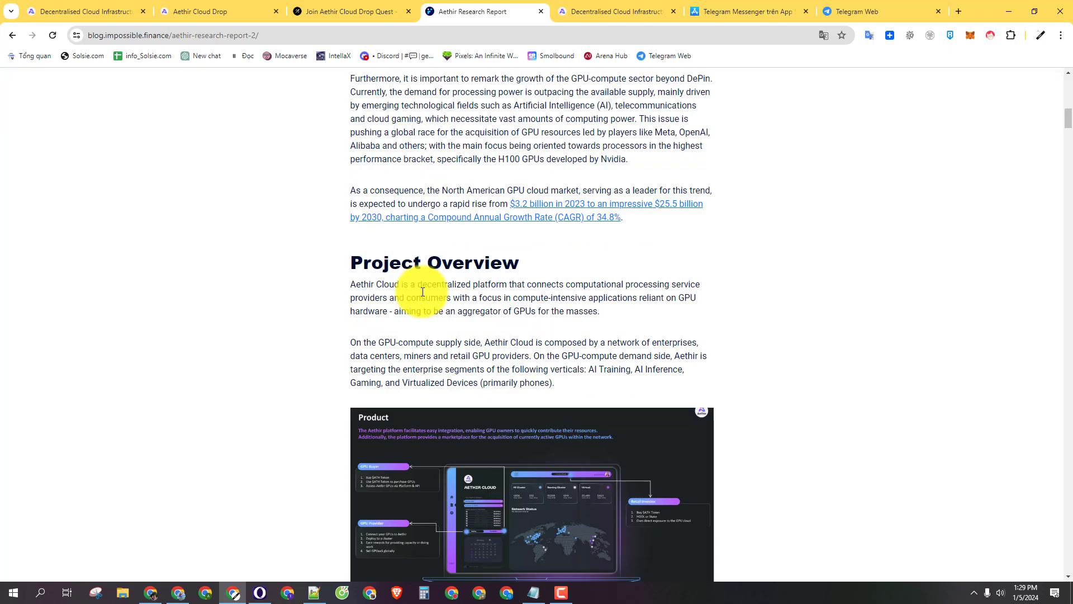
{"action": "scroll", "coordinate": [419, 283], "scroll_direction": "up", "scroll_amount": 3}
{"action": "left_click", "coordinate": [361, 6]}
{"action": "middle_click", "coordinate": [455, 9]}
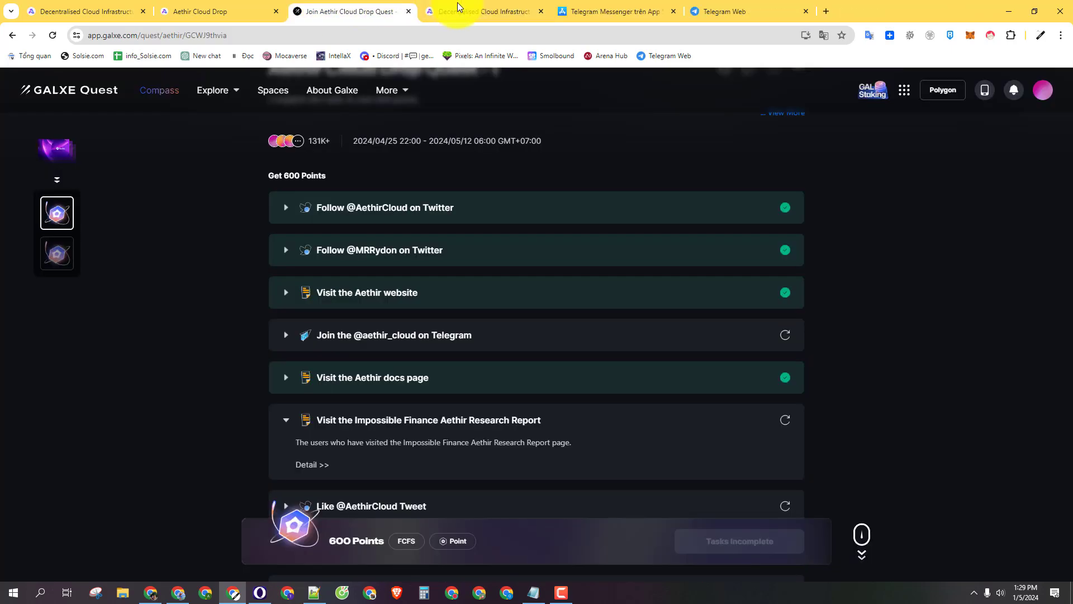
{"action": "left_click", "coordinate": [773, 424]}
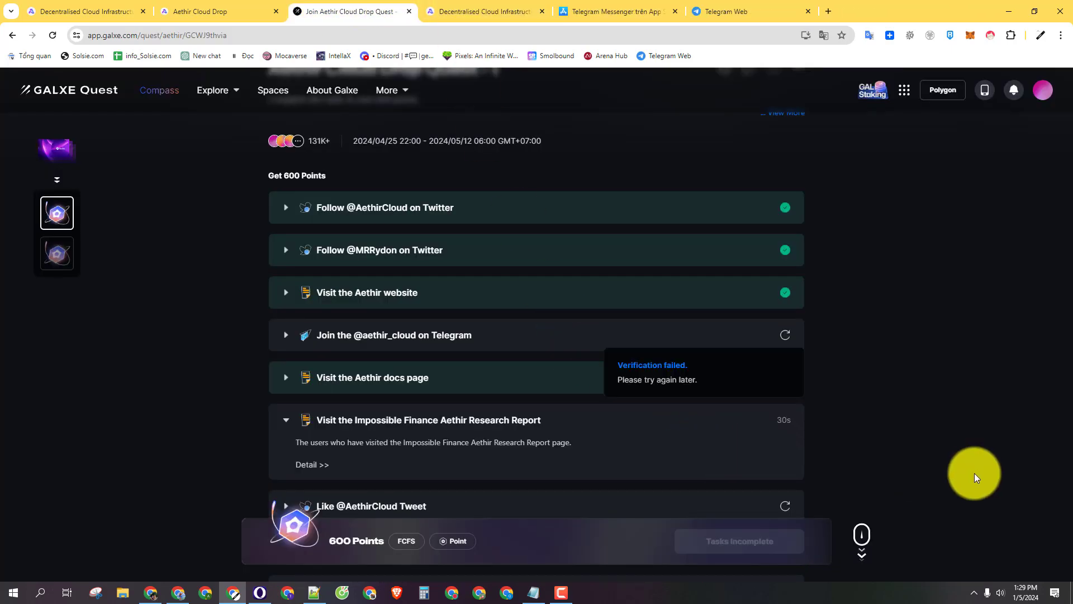
{"action": "scroll", "coordinate": [956, 462], "scroll_direction": "down", "scroll_amount": 3}
{"action": "scroll", "coordinate": [941, 454], "scroll_direction": "down", "scroll_amount": 2}
{"action": "scroll", "coordinate": [937, 448], "scroll_direction": "up", "scroll_amount": 2}
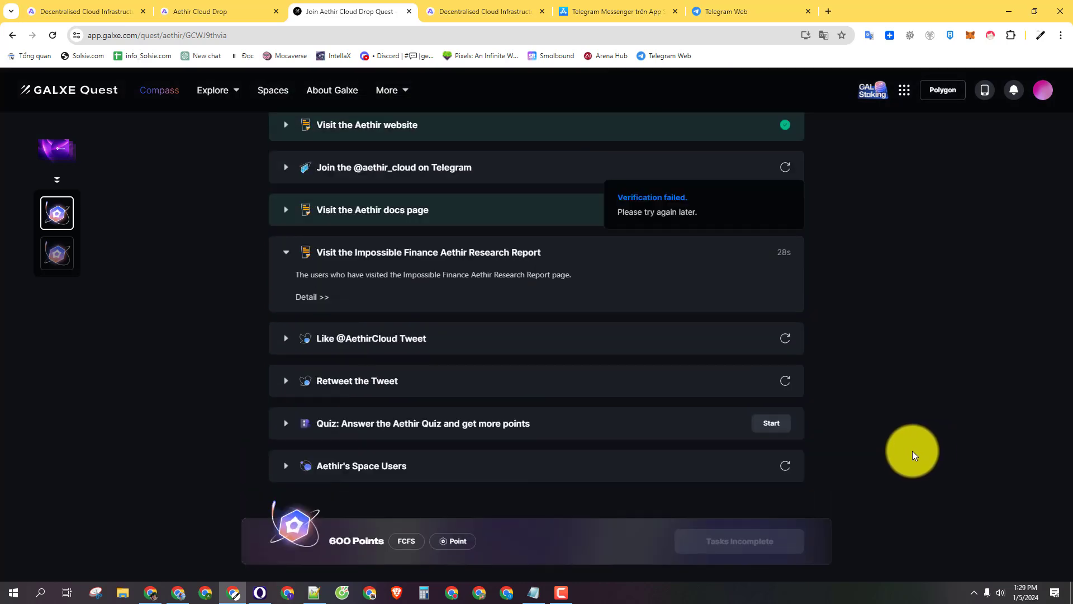
{"action": "scroll", "coordinate": [908, 451], "scroll_direction": "up", "scroll_amount": 1}
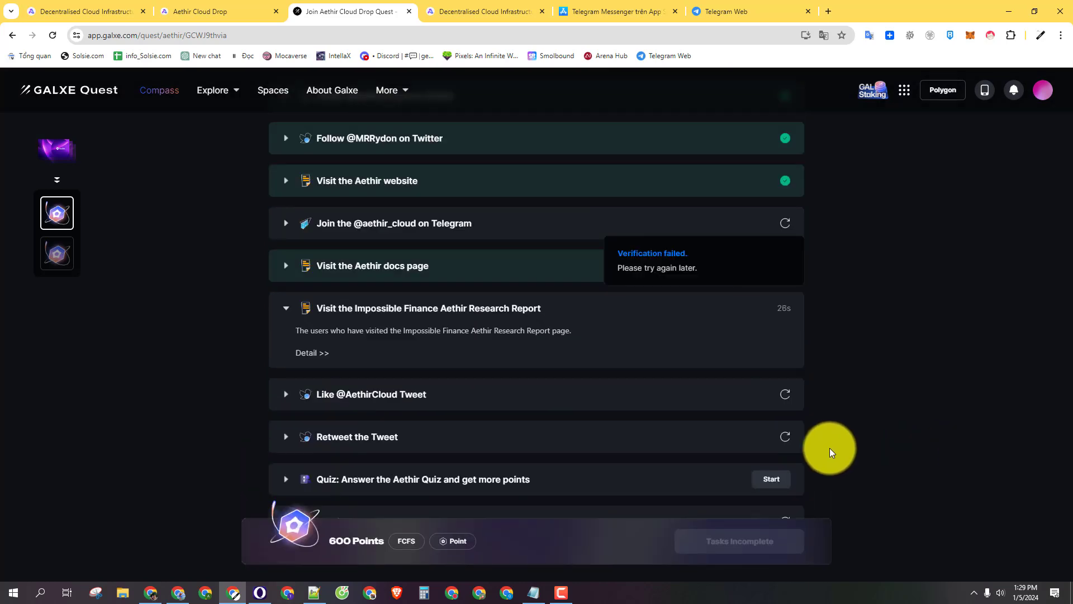
{"action": "left_click", "coordinate": [409, 396]}
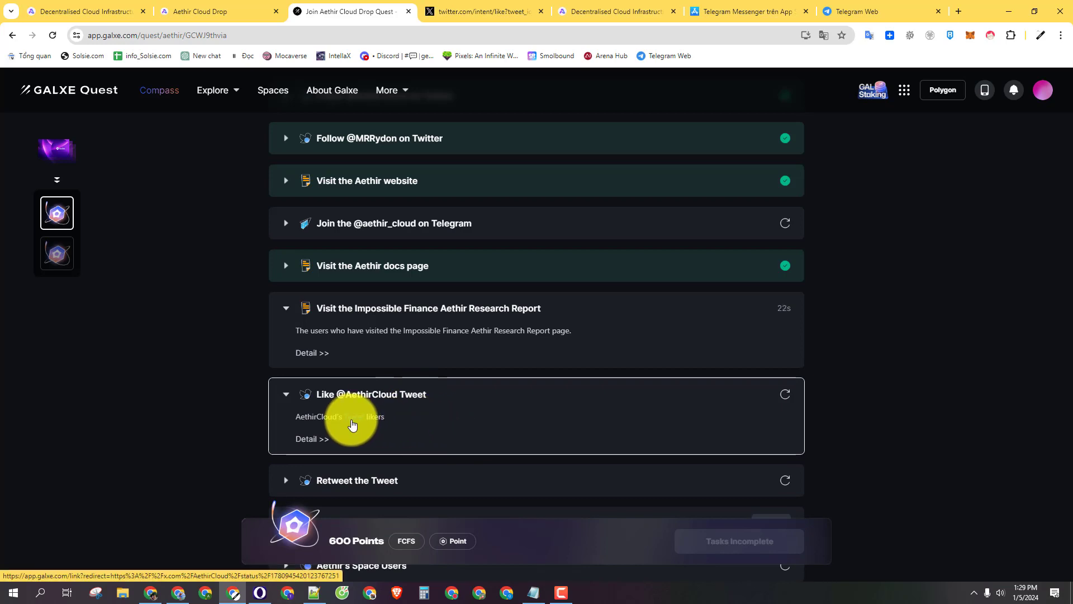
{"action": "left_click", "coordinate": [483, 12]}
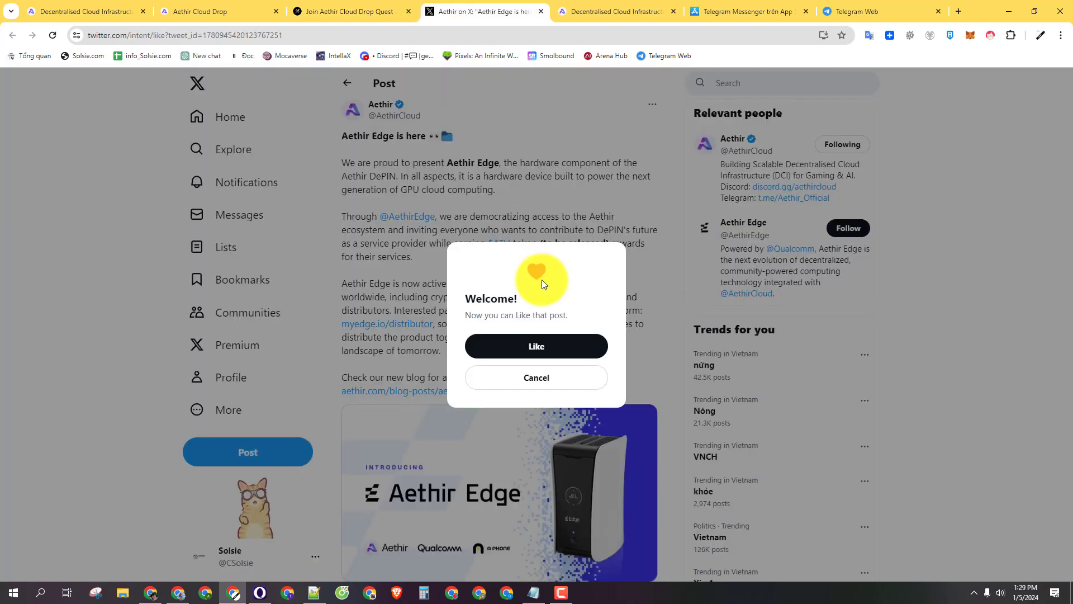
{"action": "left_click", "coordinate": [542, 343]}
{"action": "left_click", "coordinate": [357, 12]}
Step: Repost the Aethir Edge post from the "Retweet the Tweet" task and return to the Galxe quest
{"action": "scroll", "coordinate": [481, 336], "scroll_direction": "down", "scroll_amount": 2}
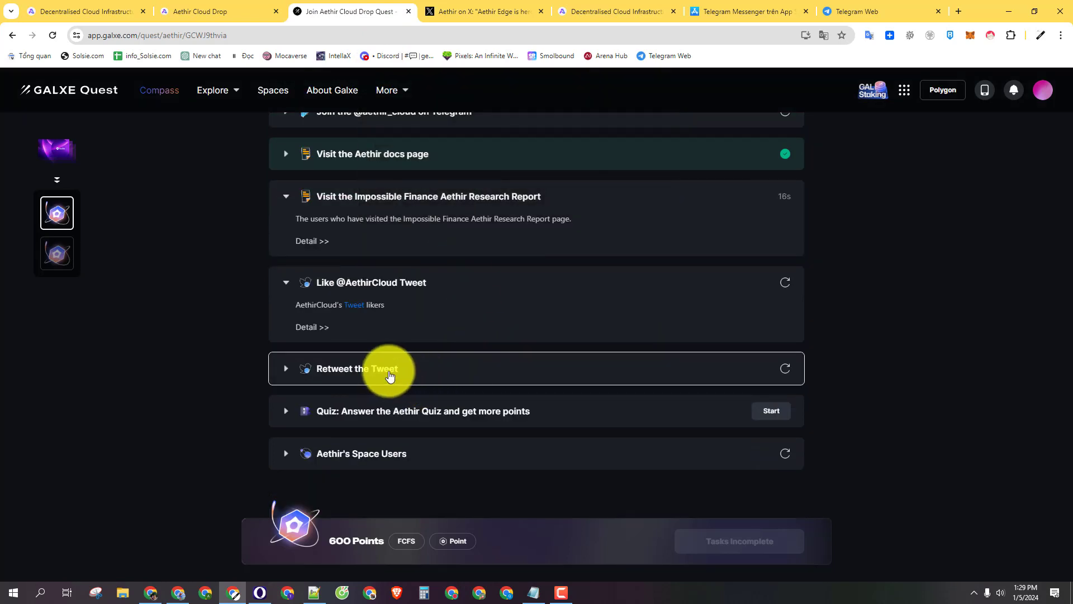
{"action": "left_click", "coordinate": [389, 375]}
{"action": "left_click", "coordinate": [512, 3]}
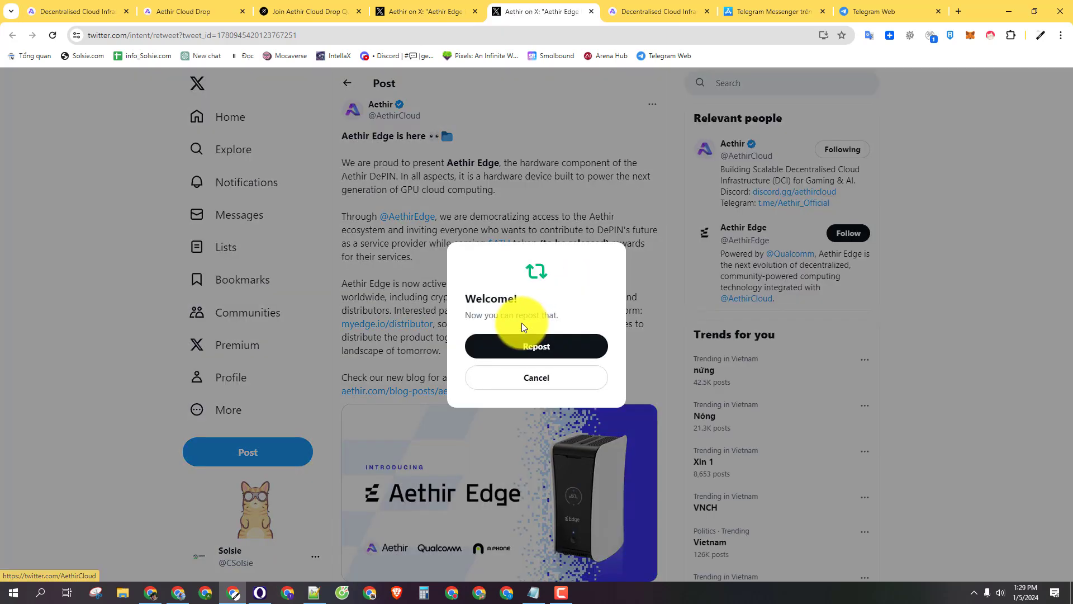
{"action": "left_click", "coordinate": [531, 348]}
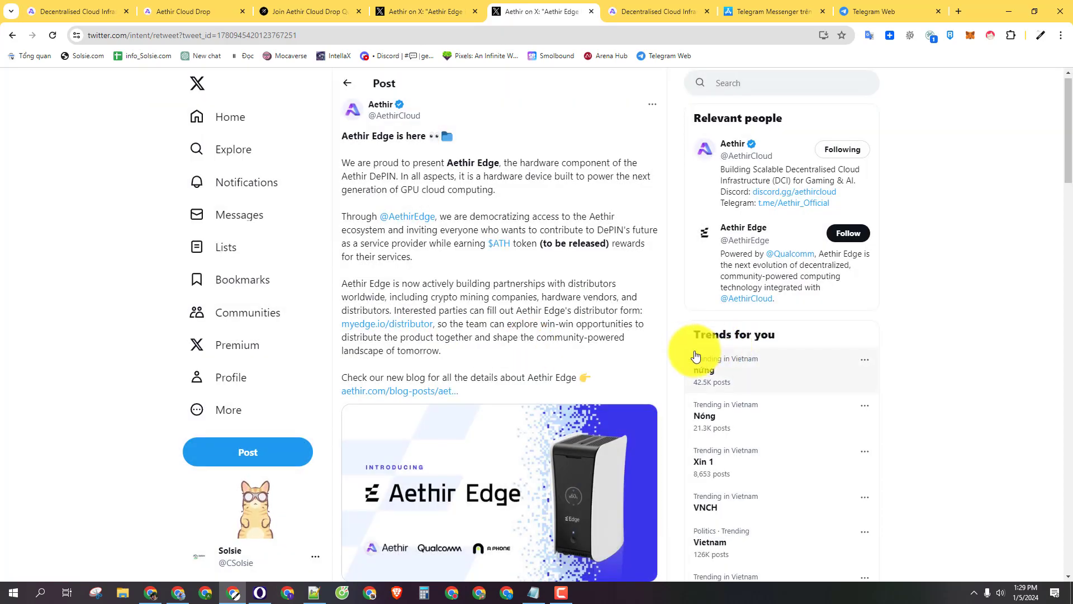
{"action": "left_click", "coordinate": [268, 11]}
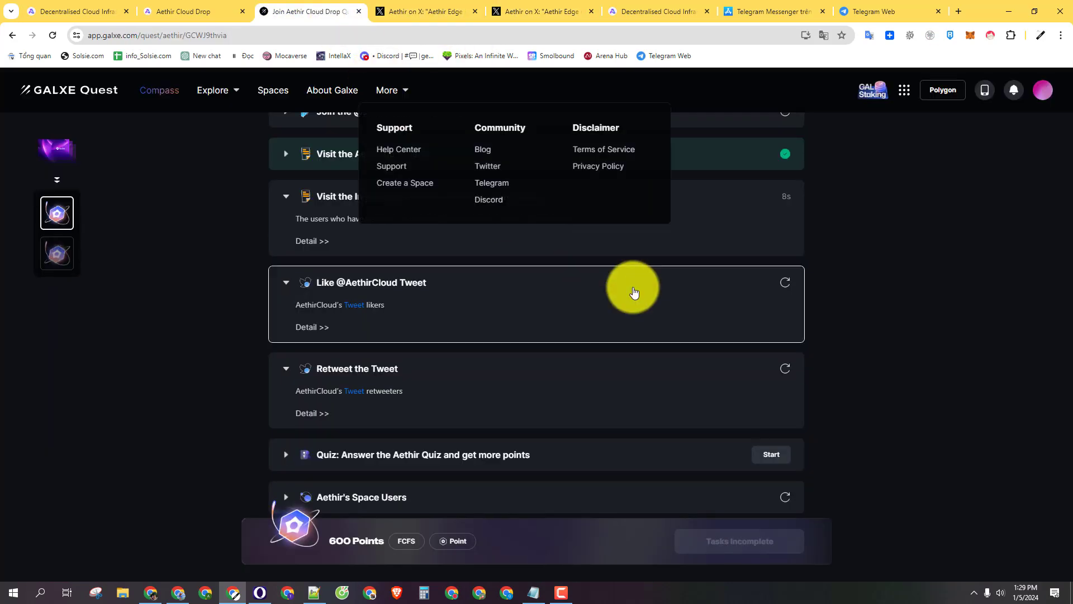
Step: Verify the research report, tweet like and retweet tasks on the quest
{"action": "scroll", "coordinate": [682, 342], "scroll_direction": "down", "scroll_amount": 2}
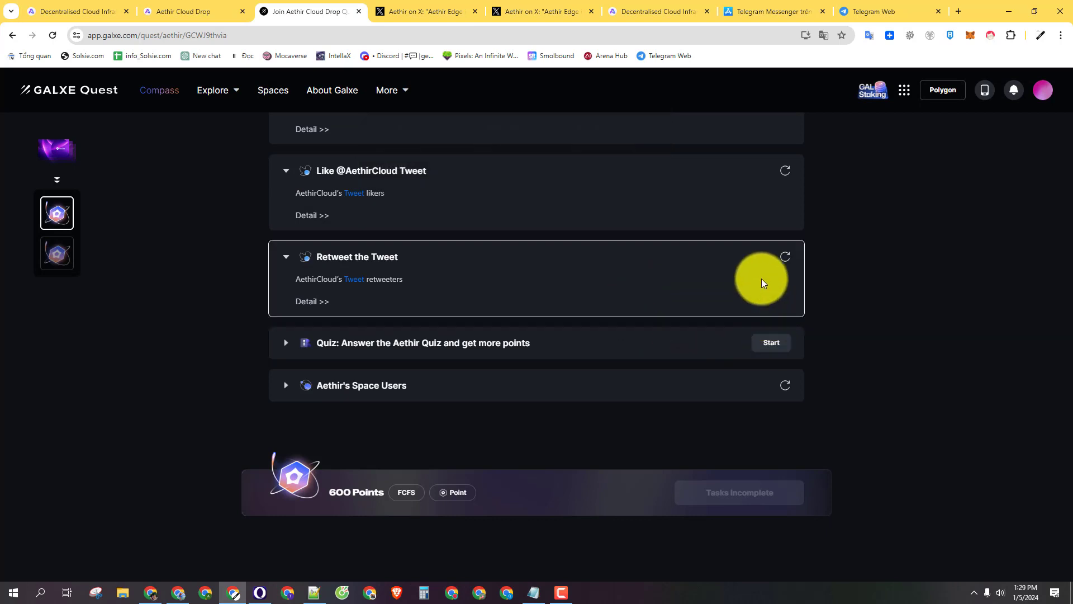
{"action": "left_click", "coordinate": [784, 257]}
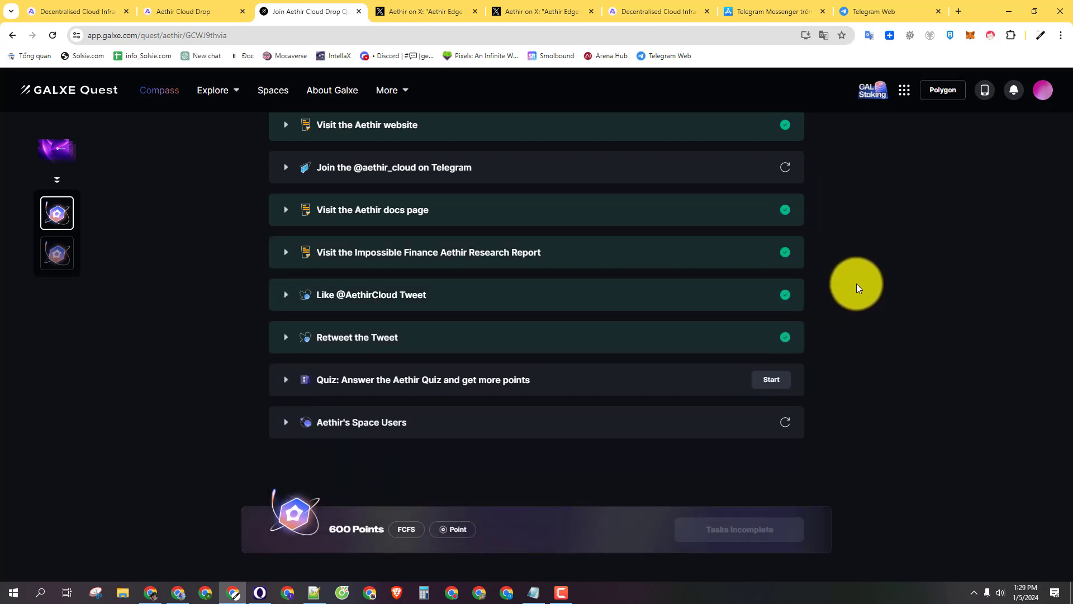
Step: Start the Aethir quiz and answer Question 1 with "B. Decentralized cloud infrastructure for gaming and AI"
{"action": "scroll", "coordinate": [856, 283], "scroll_direction": "up", "scroll_amount": 2}
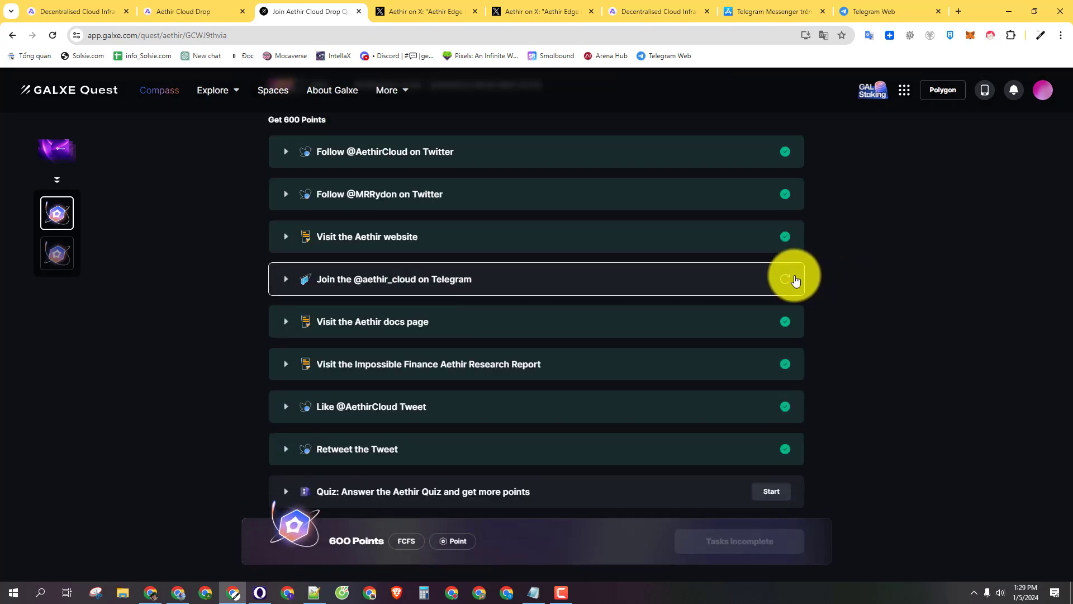
{"action": "scroll", "coordinate": [752, 358], "scroll_direction": "down", "scroll_amount": 2}
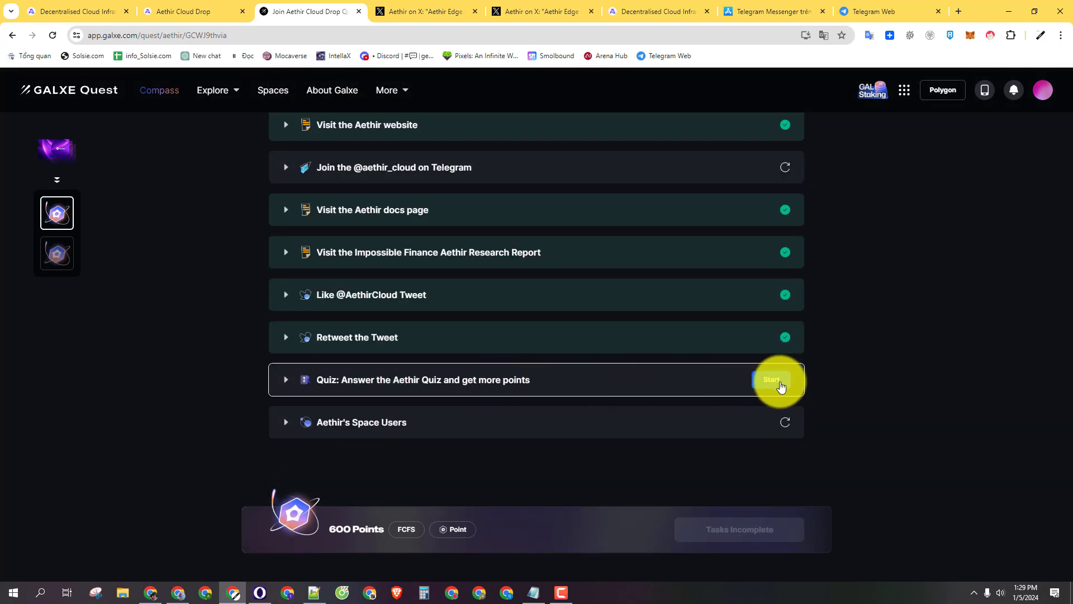
{"action": "left_click", "coordinate": [769, 385]}
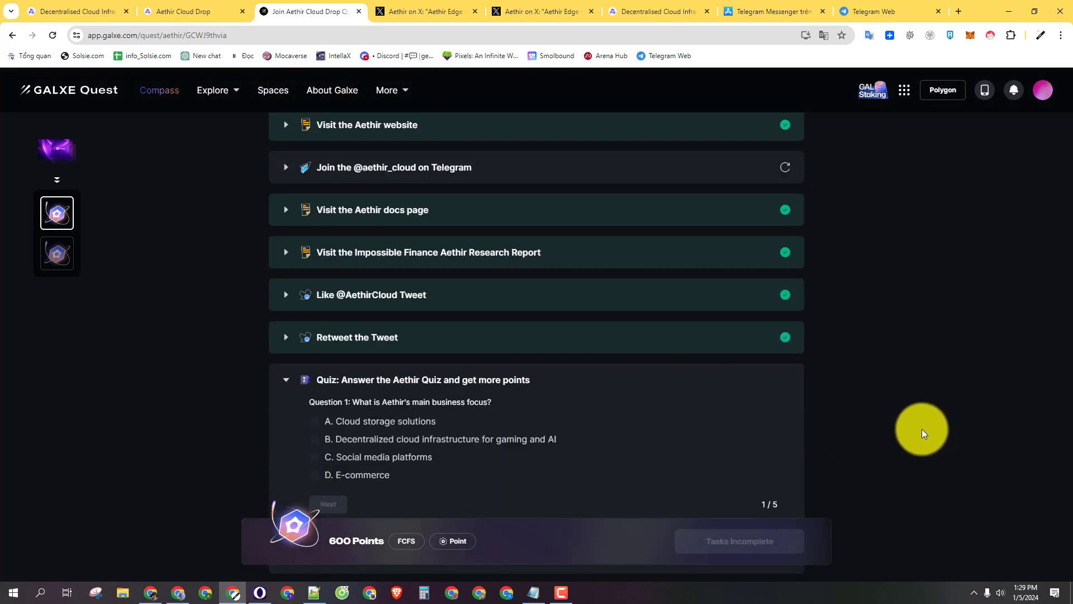
{"action": "scroll", "coordinate": [894, 419], "scroll_direction": "down", "scroll_amount": 2}
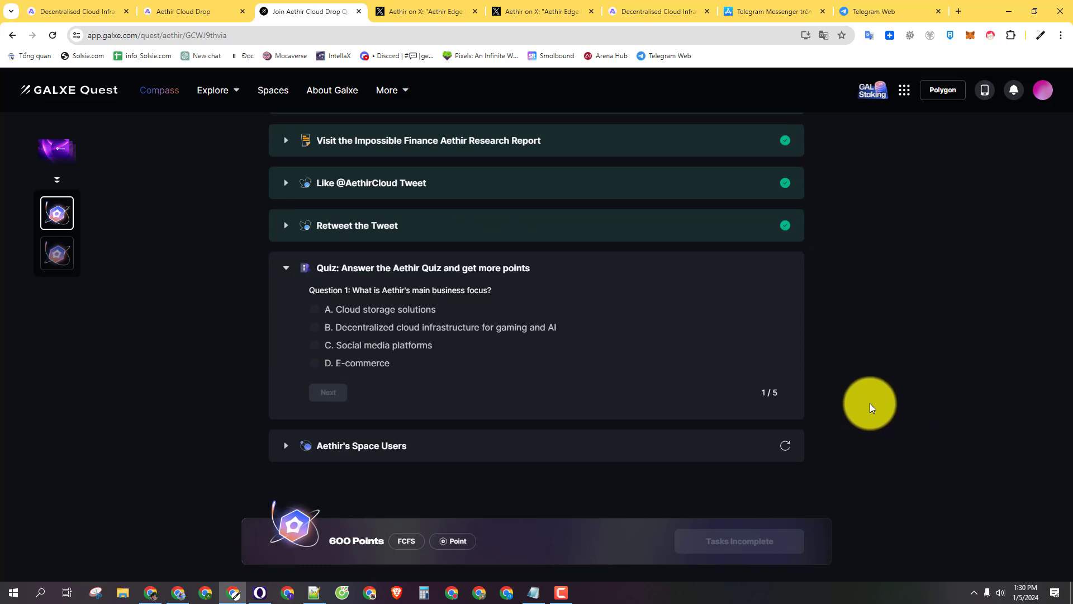
{"action": "left_click", "coordinate": [419, 329]}
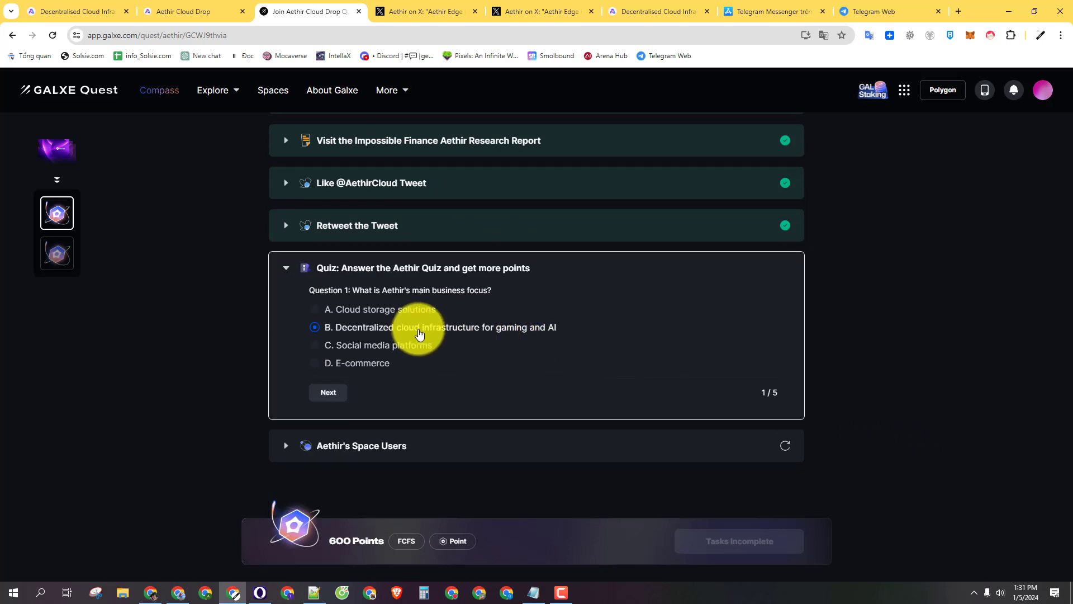
Step: Answer quiz Question 2 with "D. Distributed GPU cloud infrastructure" and Question 3 with "C. First decentralized AI node sale"
{"action": "left_click", "coordinate": [336, 392]}
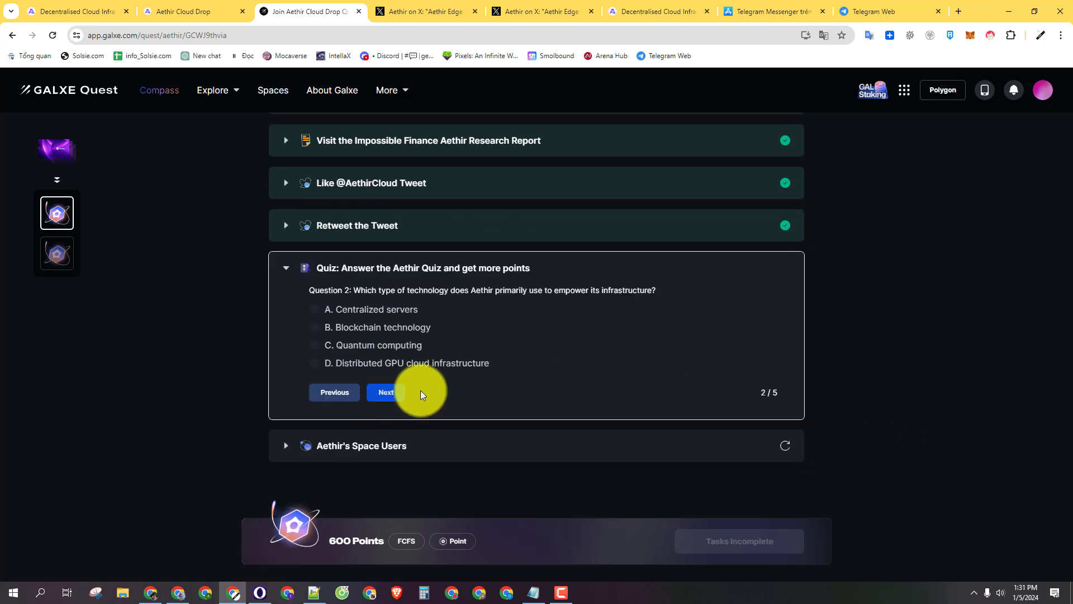
{"action": "left_click", "coordinate": [437, 366]}
{"action": "left_click", "coordinate": [386, 393]}
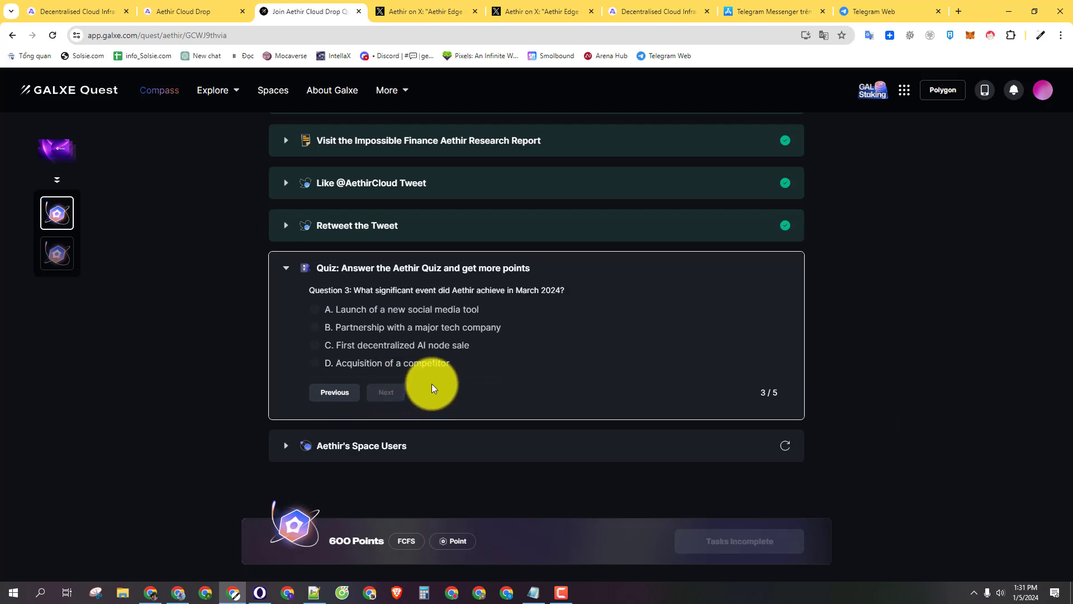
{"action": "left_click", "coordinate": [457, 346]}
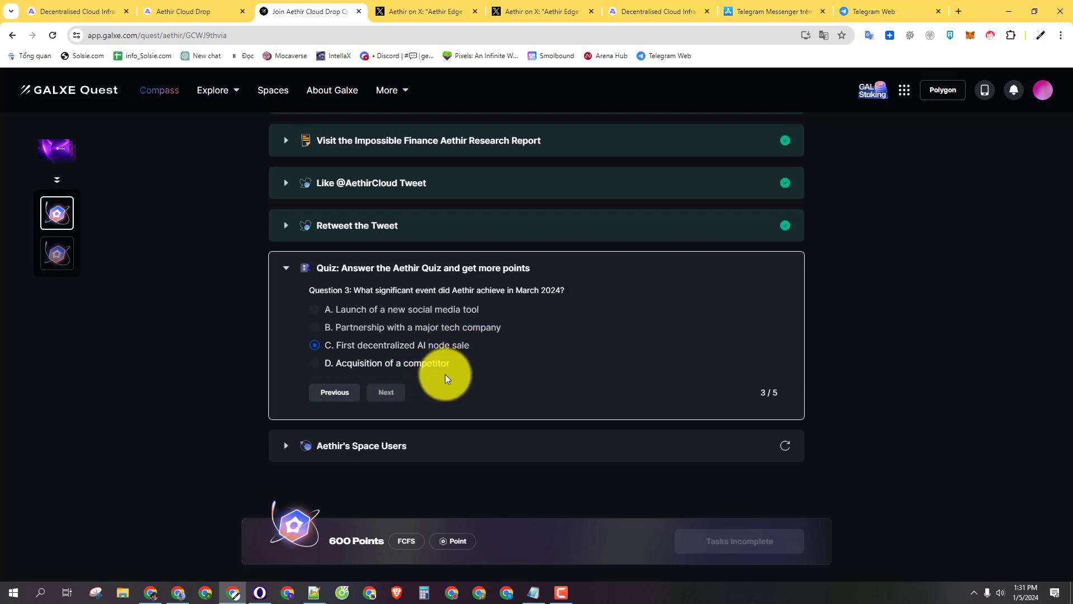
{"action": "left_click", "coordinate": [387, 392]}
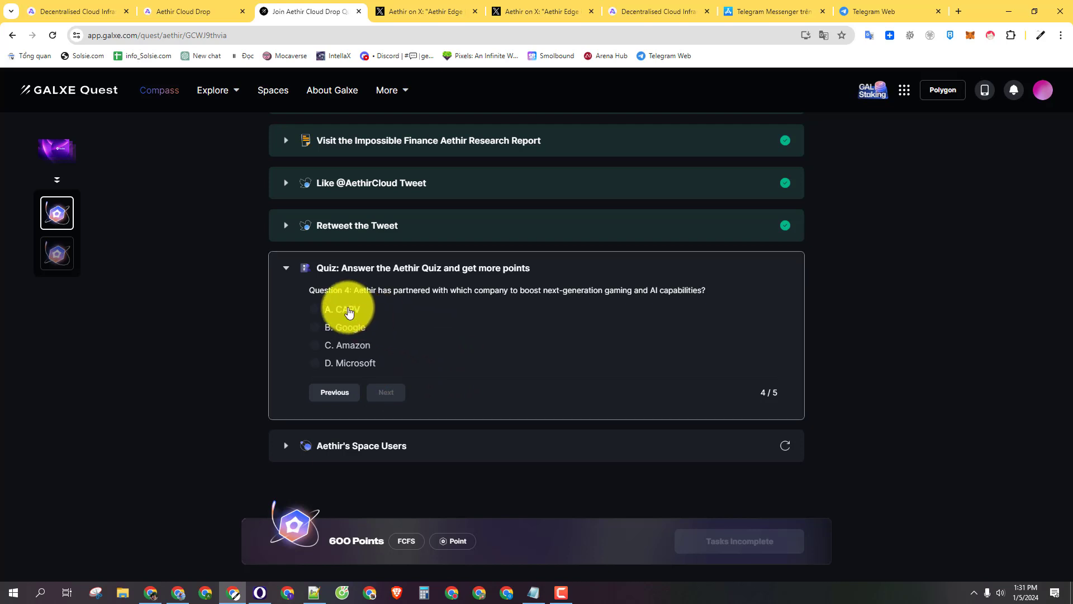
Step: Answer quiz Question 4 with "A. CARV" and Question 5 with "C. Physical hardware sales", and submit the quiz
{"action": "left_click", "coordinate": [349, 311]}
{"action": "left_click", "coordinate": [391, 392]}
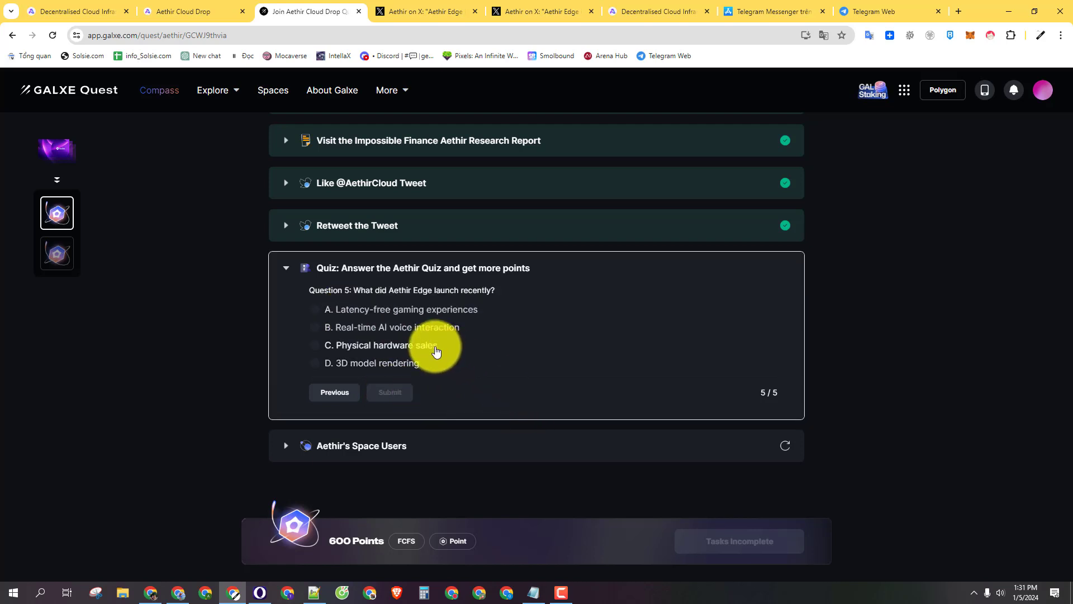
{"action": "left_click", "coordinate": [391, 392]}
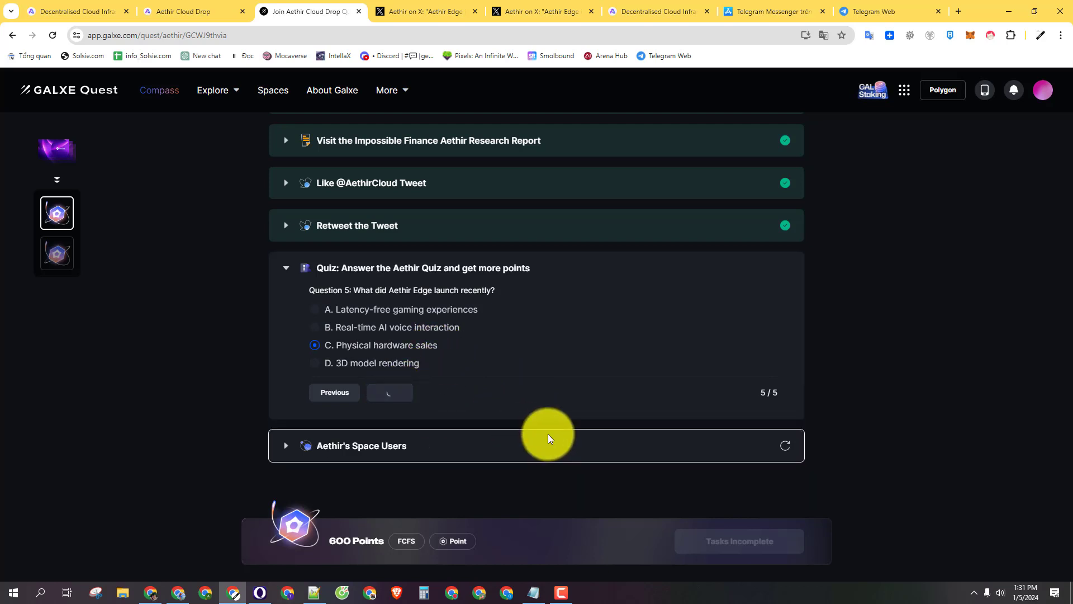
Step: Open the detail page of the "Aethir's Space Users" task
{"action": "scroll", "coordinate": [374, 424], "scroll_direction": "up", "scroll_amount": 2}
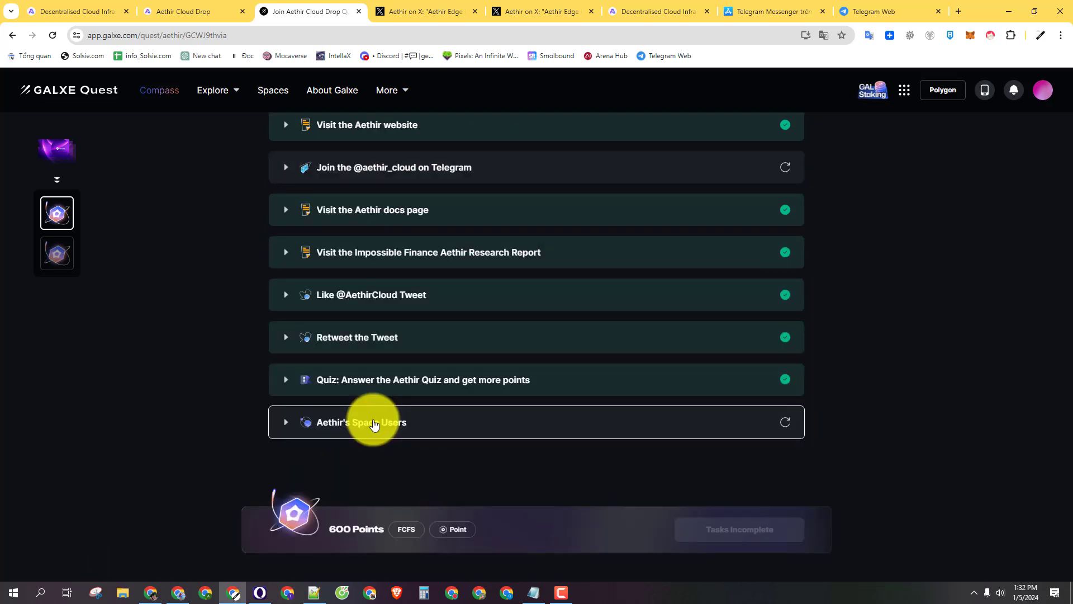
{"action": "left_click", "coordinate": [375, 423]}
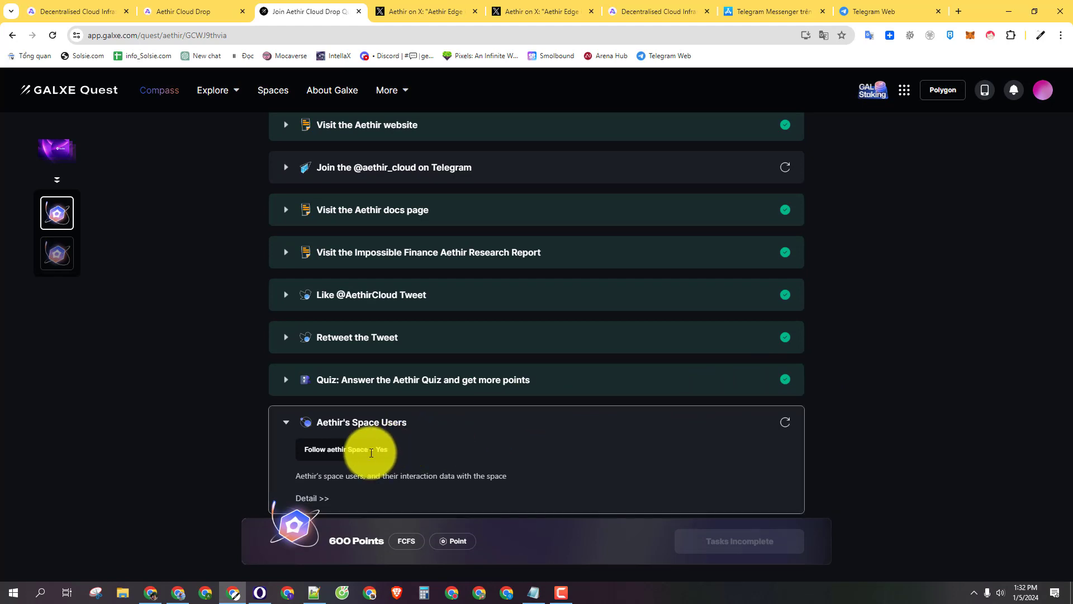
{"action": "scroll", "coordinate": [494, 434], "scroll_direction": "down", "scroll_amount": 1}
{"action": "scroll", "coordinate": [494, 434], "scroll_direction": "down", "scroll_amount": 2}
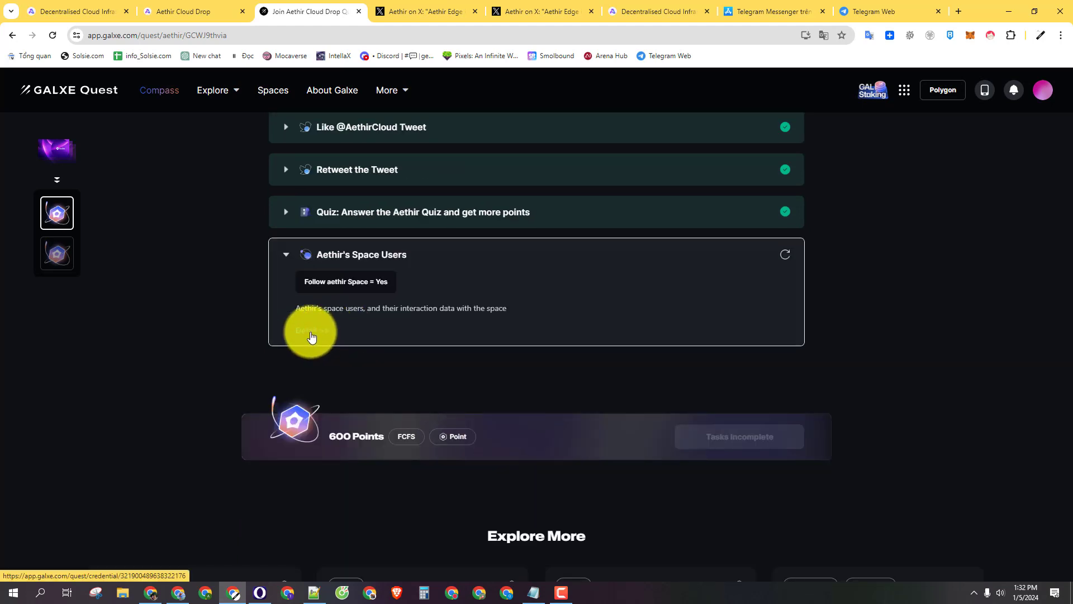
{"action": "left_click", "coordinate": [312, 331]}
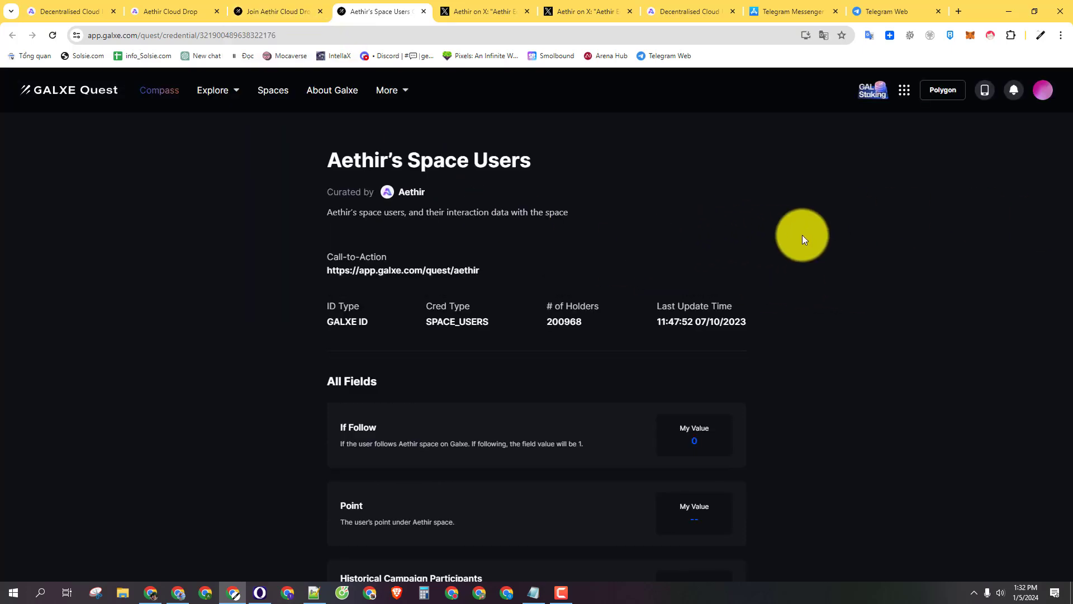
Step: Open the Aethir space on Galxe from the call-to-action link, finish the loyalty program introduction and follow the space
{"action": "scroll", "coordinate": [655, 240], "scroll_direction": "down", "scroll_amount": 1}
{"action": "left_click", "coordinate": [363, 217]}
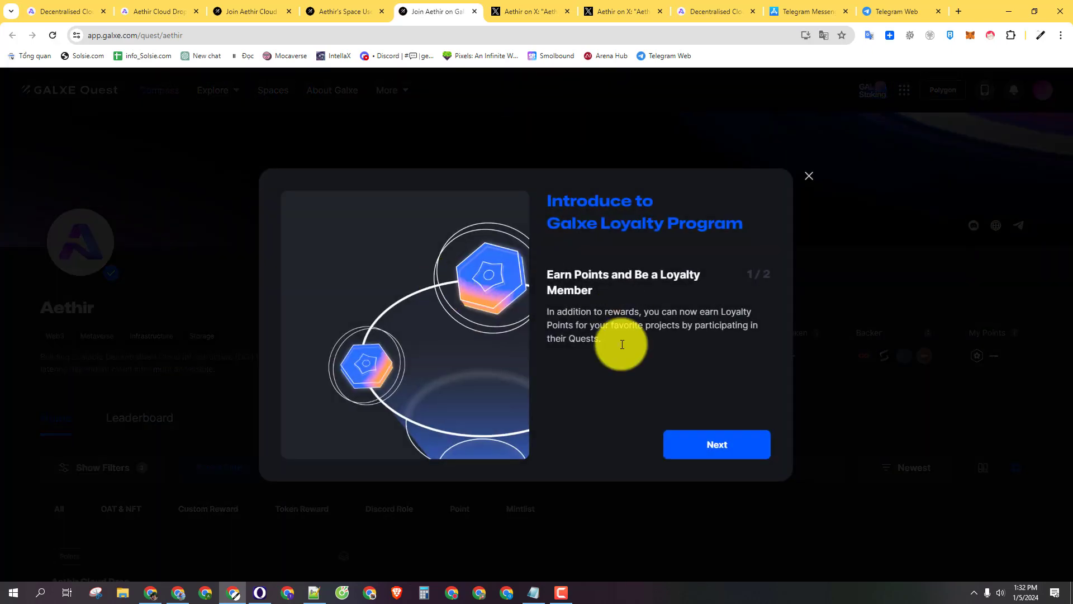
{"action": "left_click", "coordinate": [738, 445]}
{"action": "left_click", "coordinate": [730, 443]}
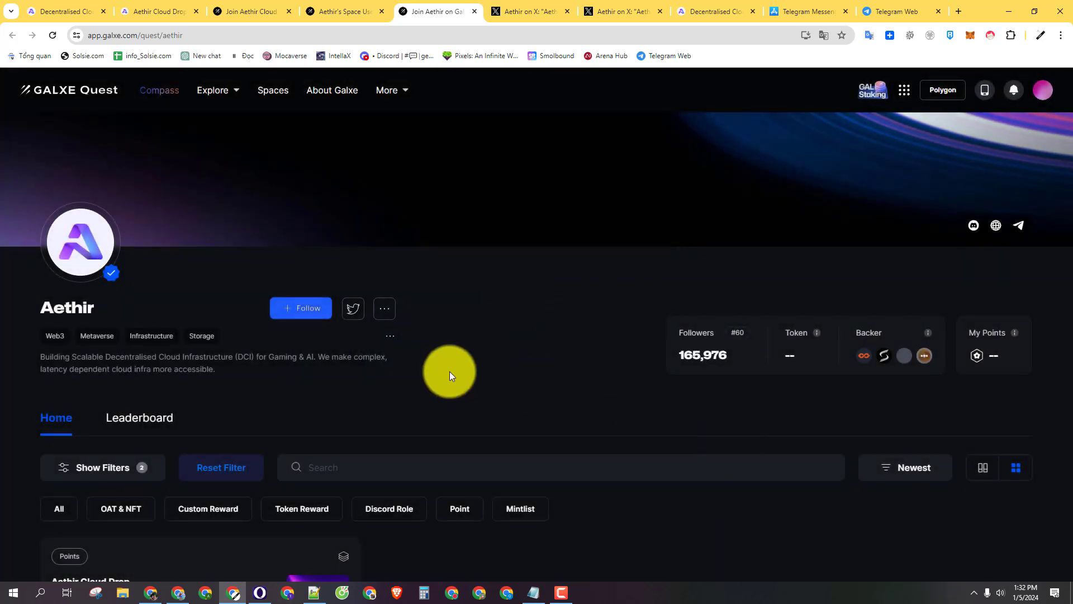
{"action": "left_click", "coordinate": [317, 309]}
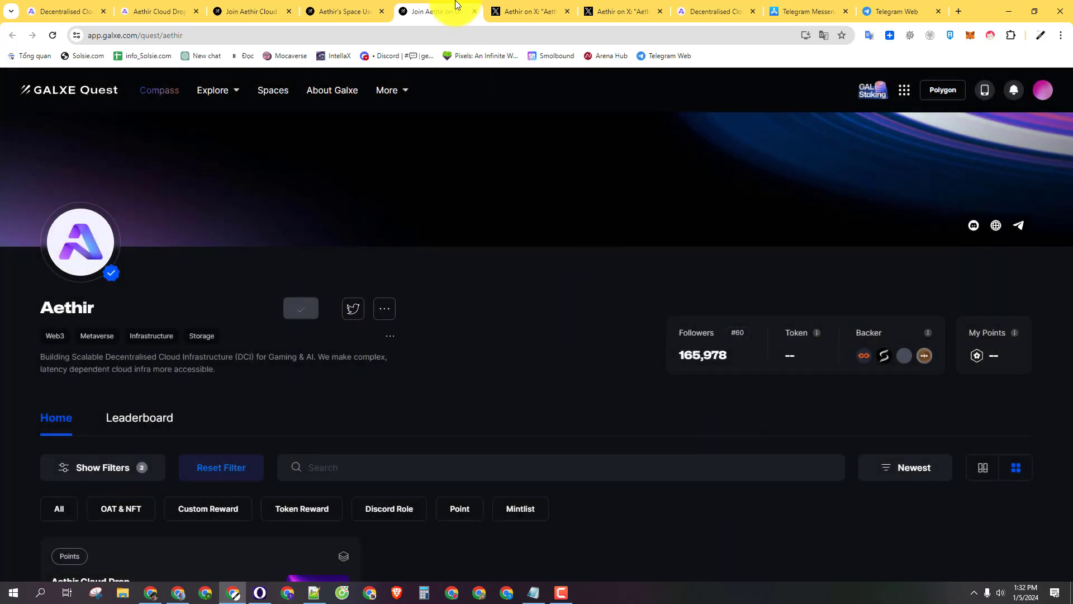
Step: Close the extra Galxe and X pages and verify the "Aethir's Space Users" task on the quest
{"action": "middle_click", "coordinate": [438, 2]}
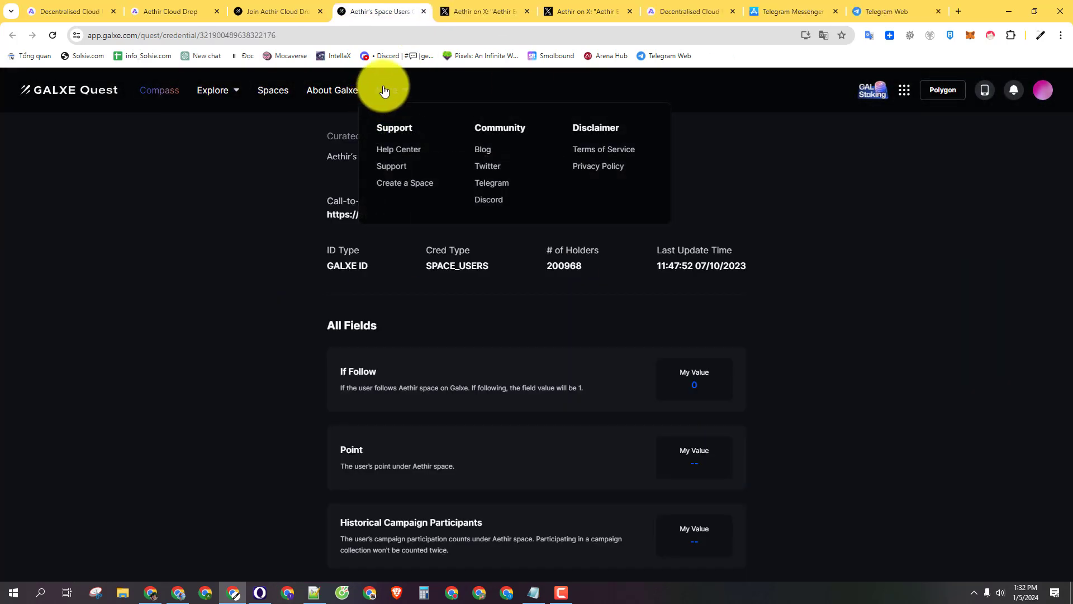
{"action": "middle_click", "coordinate": [355, 15]}
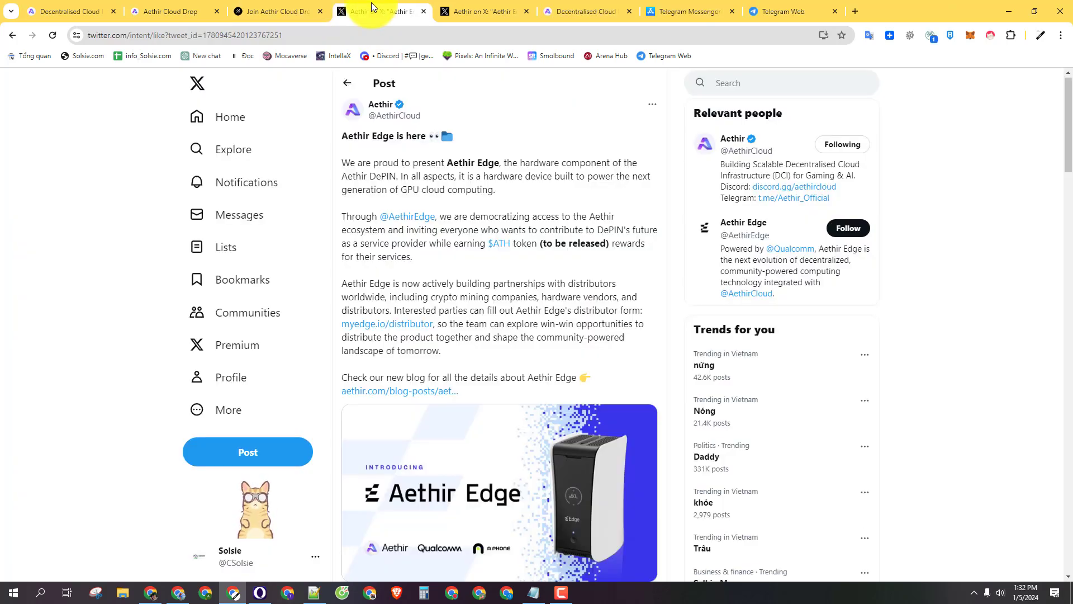
{"action": "middle_click", "coordinate": [371, 2]}
{"action": "middle_click", "coordinate": [371, 2]}
{"action": "left_click", "coordinate": [314, 11]}
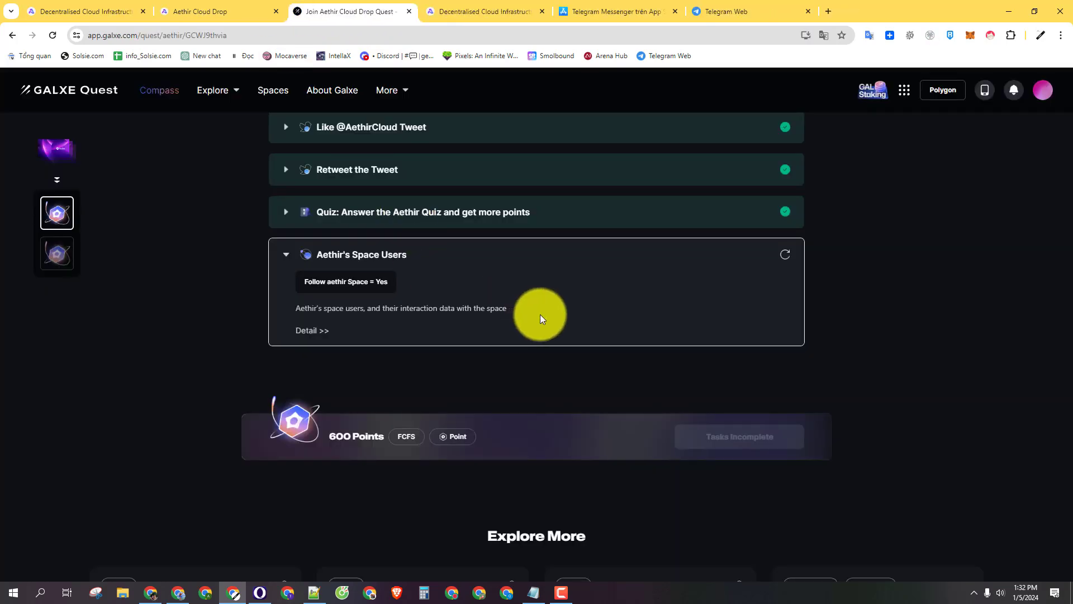
{"action": "left_click", "coordinate": [786, 255]}
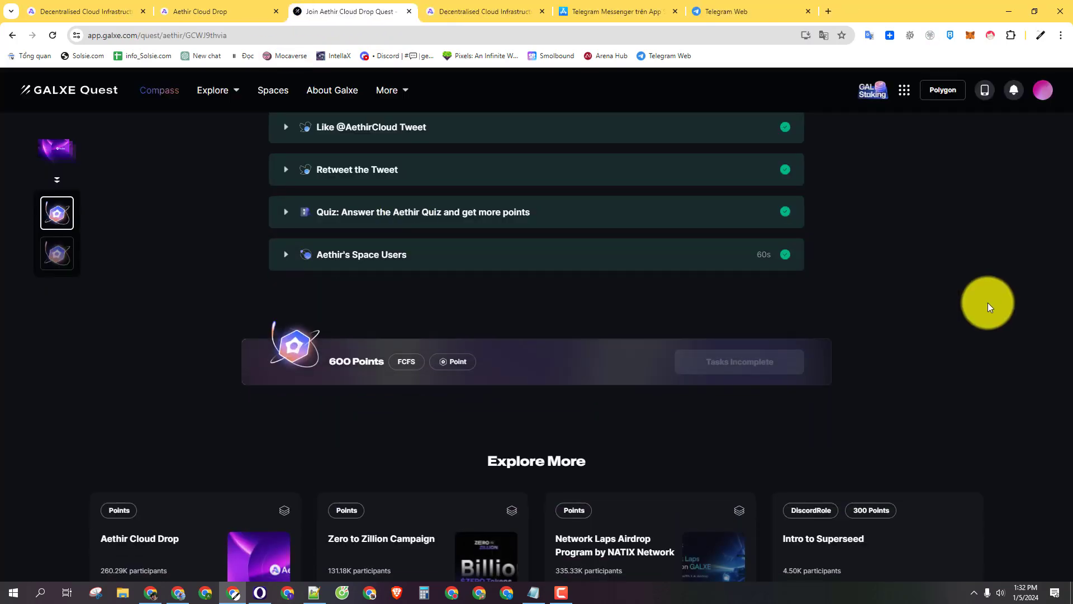
{"action": "scroll", "coordinate": [988, 303], "scroll_direction": "up", "scroll_amount": 5}
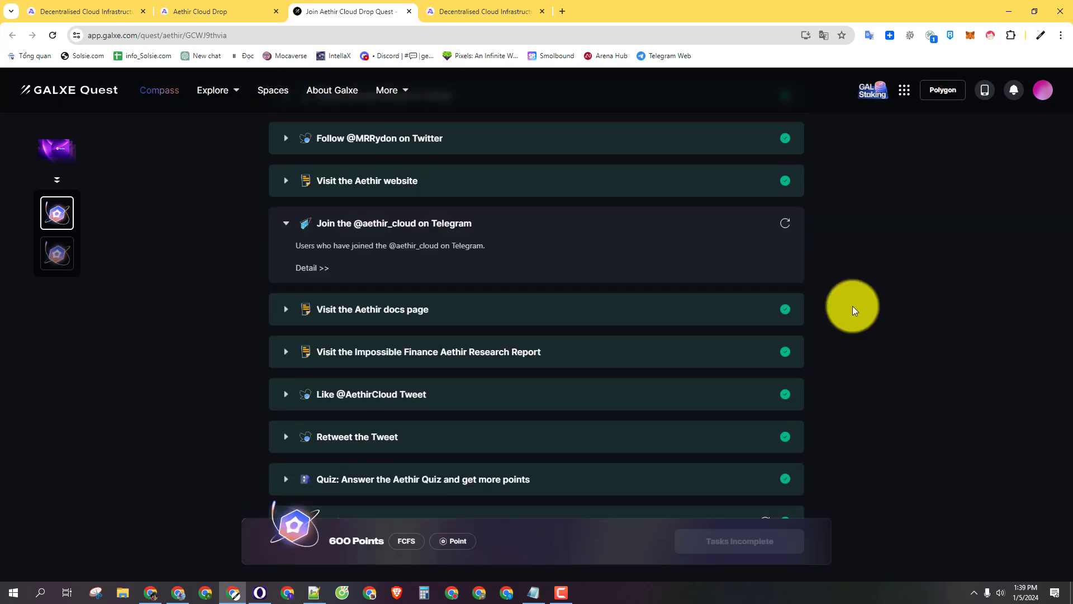
{"action": "left_click", "coordinate": [453, 232]}
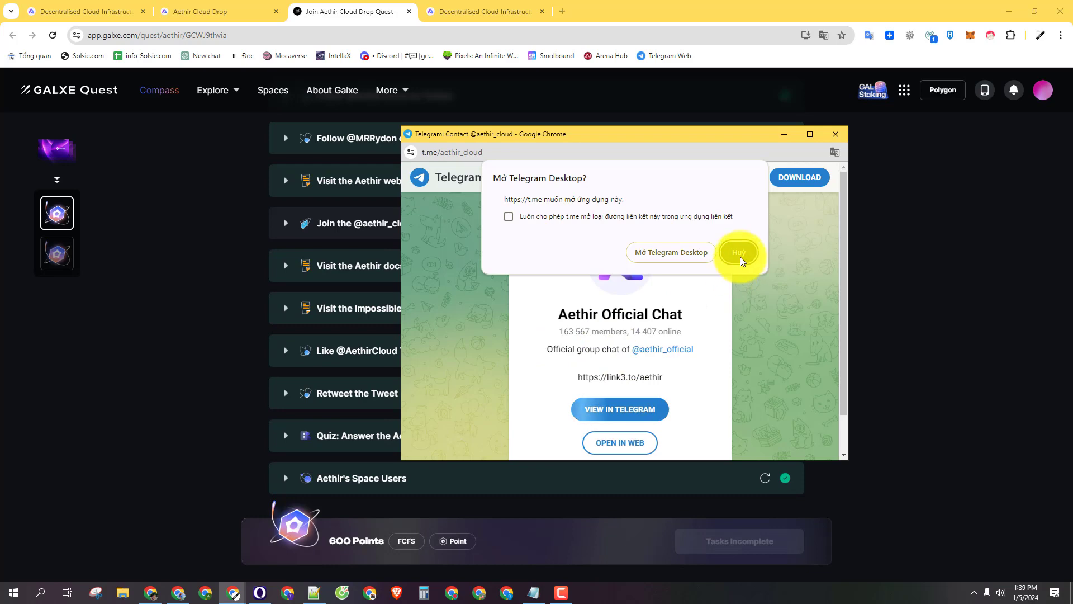
{"action": "left_click", "coordinate": [740, 256]}
{"action": "left_click", "coordinate": [615, 441]}
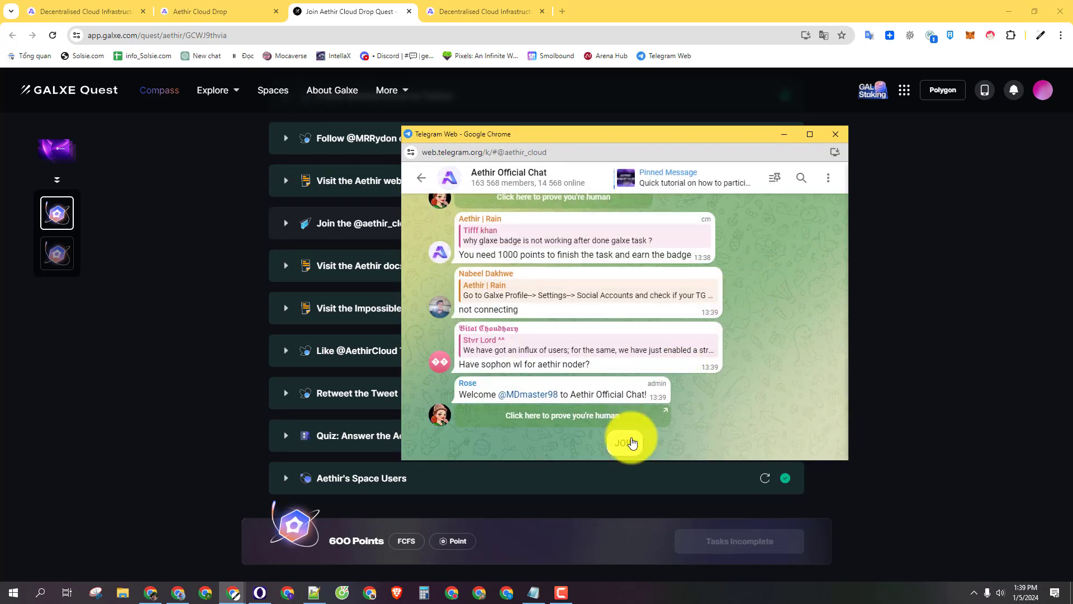
{"action": "left_click", "coordinate": [632, 442]}
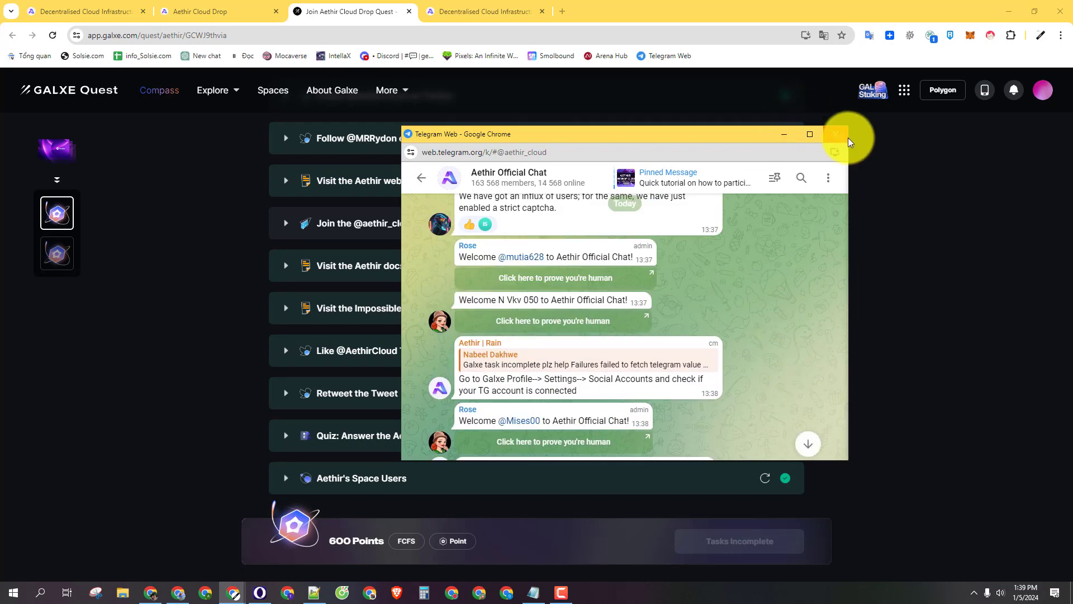
{"action": "left_click", "coordinate": [811, 439]}
{"action": "left_click", "coordinate": [842, 132]}
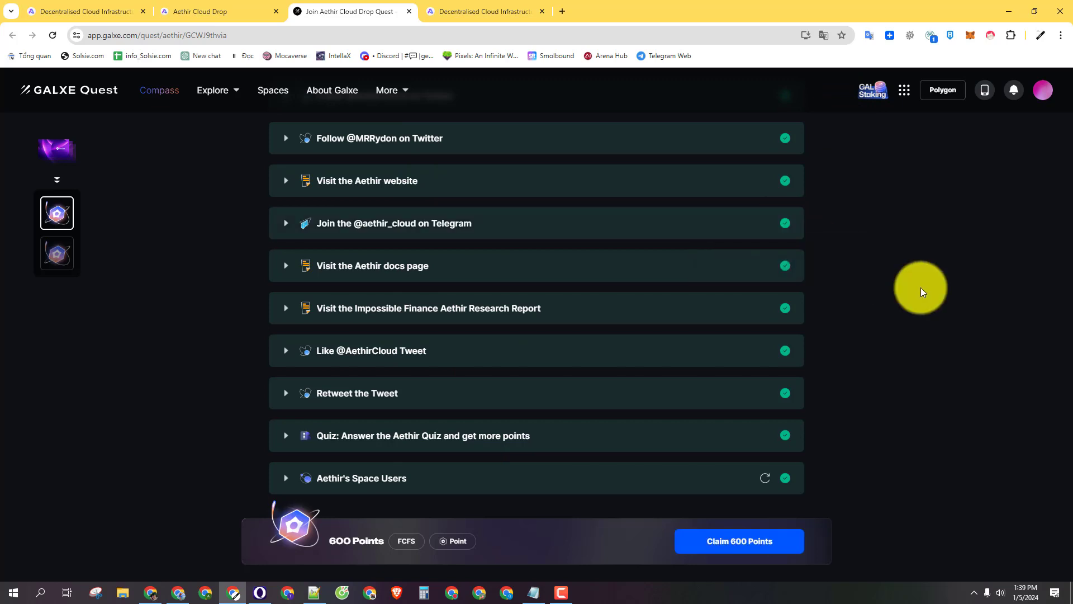
Step: Check the linked Telegram account in the Galxe profile's social account settings and return to the quest
{"action": "scroll", "coordinate": [894, 347], "scroll_direction": "up", "scroll_amount": 2}
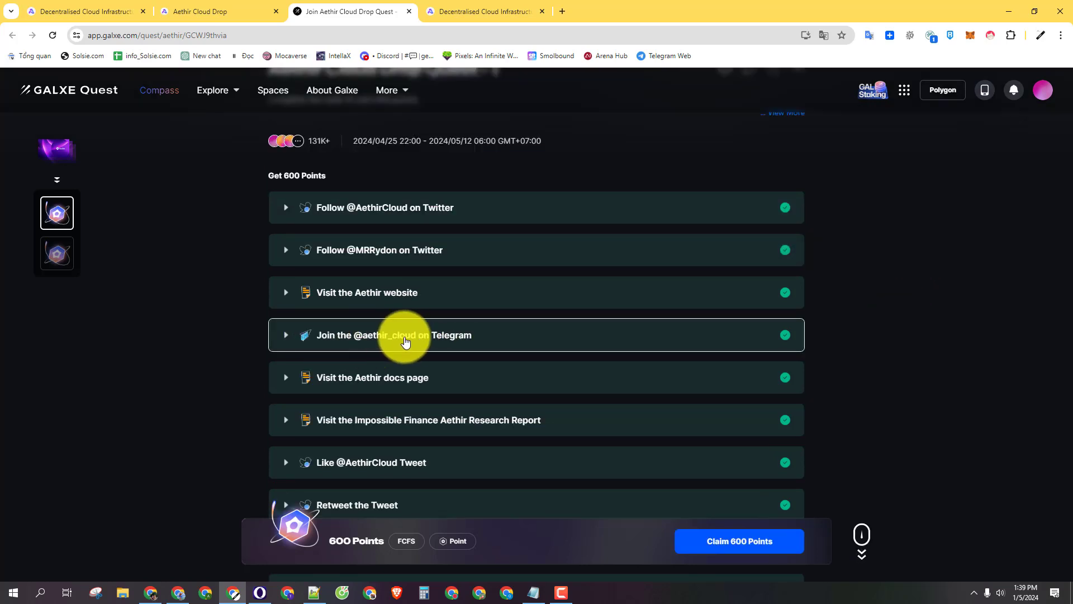
{"action": "left_click", "coordinate": [1041, 91]}
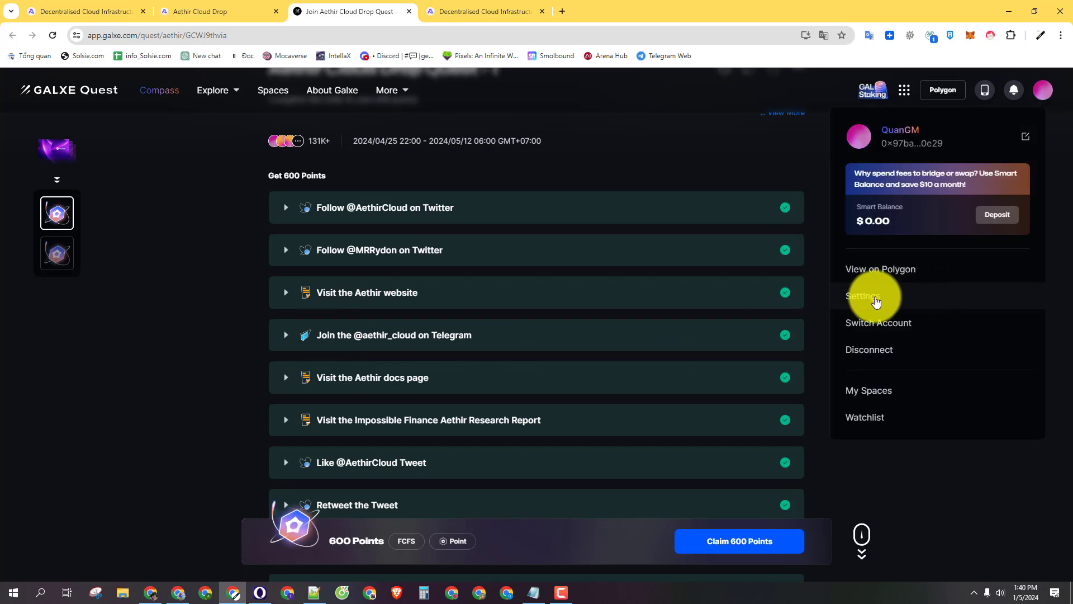
{"action": "left_click", "coordinate": [875, 302]}
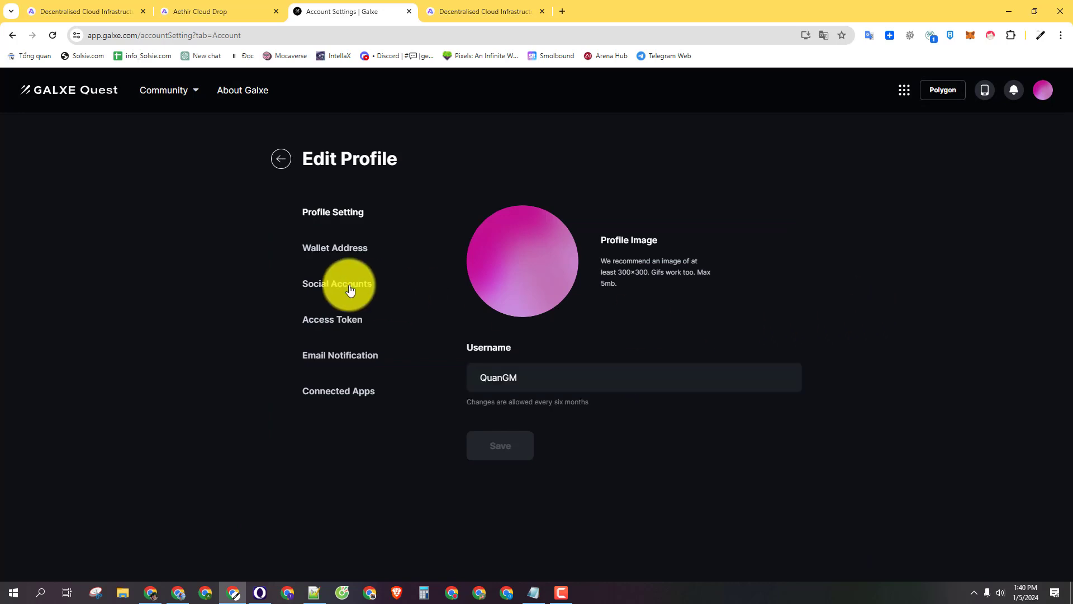
{"action": "left_click", "coordinate": [350, 289]}
{"action": "scroll", "coordinate": [808, 360], "scroll_direction": "down", "scroll_amount": 3}
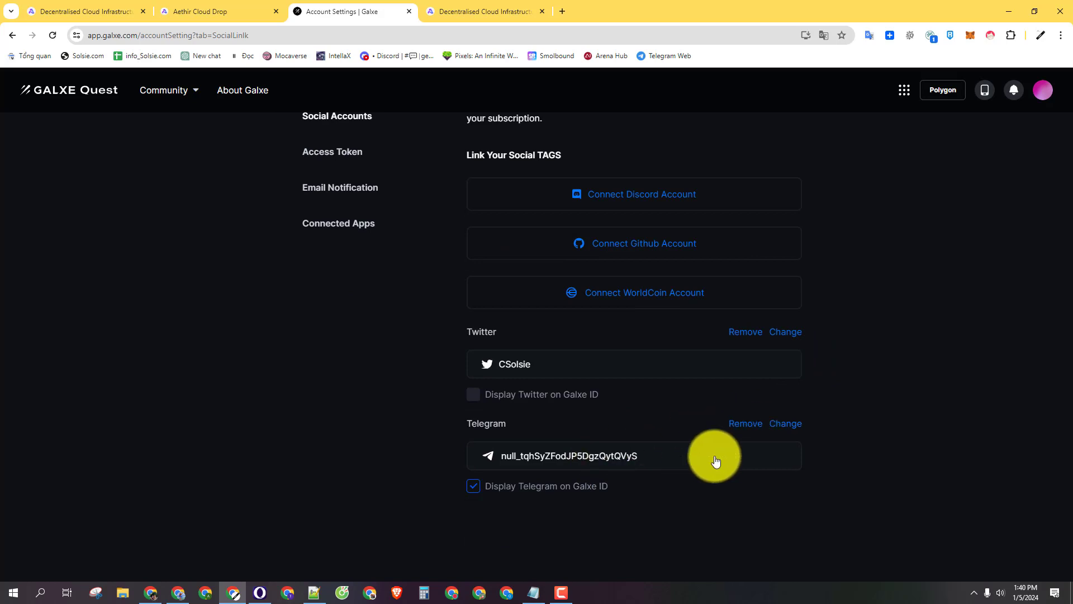
{"action": "key", "text": "alt+Left"}
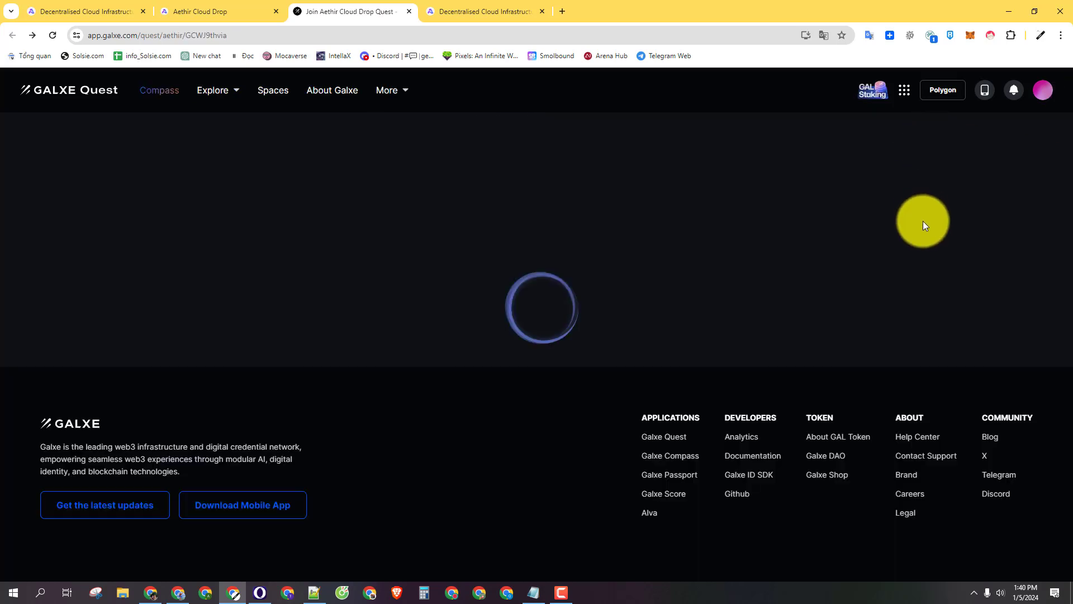
Step: Claim the quest's 600 points and dismiss the transaction confirmation
{"action": "scroll", "coordinate": [933, 251], "scroll_direction": "down", "scroll_amount": 2}
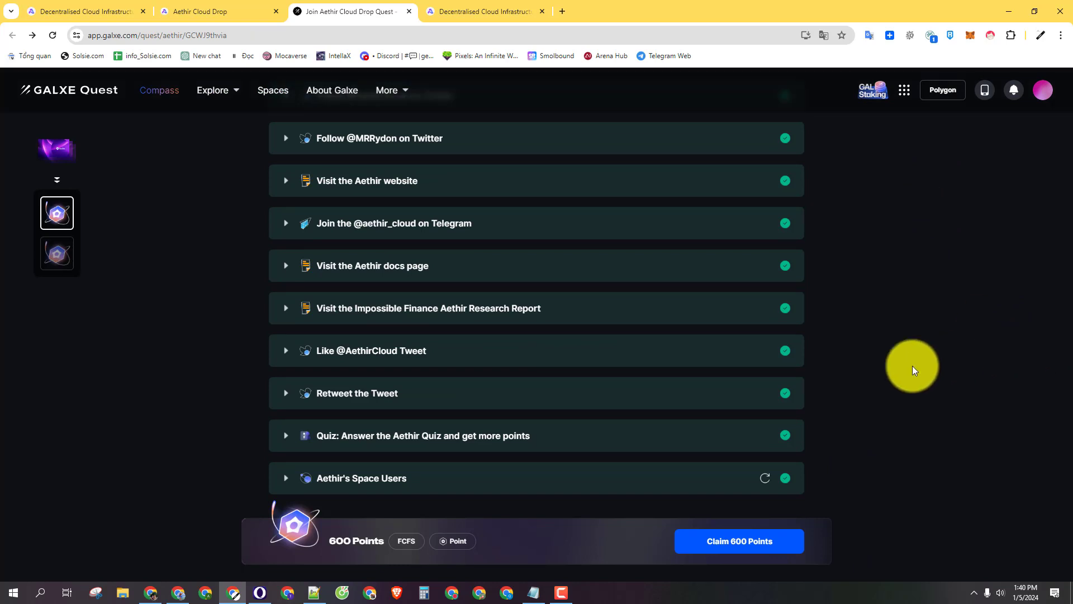
{"action": "scroll", "coordinate": [810, 341], "scroll_direction": "down", "scroll_amount": 1}
{"action": "scroll", "coordinate": [894, 332], "scroll_direction": "up", "scroll_amount": 1}
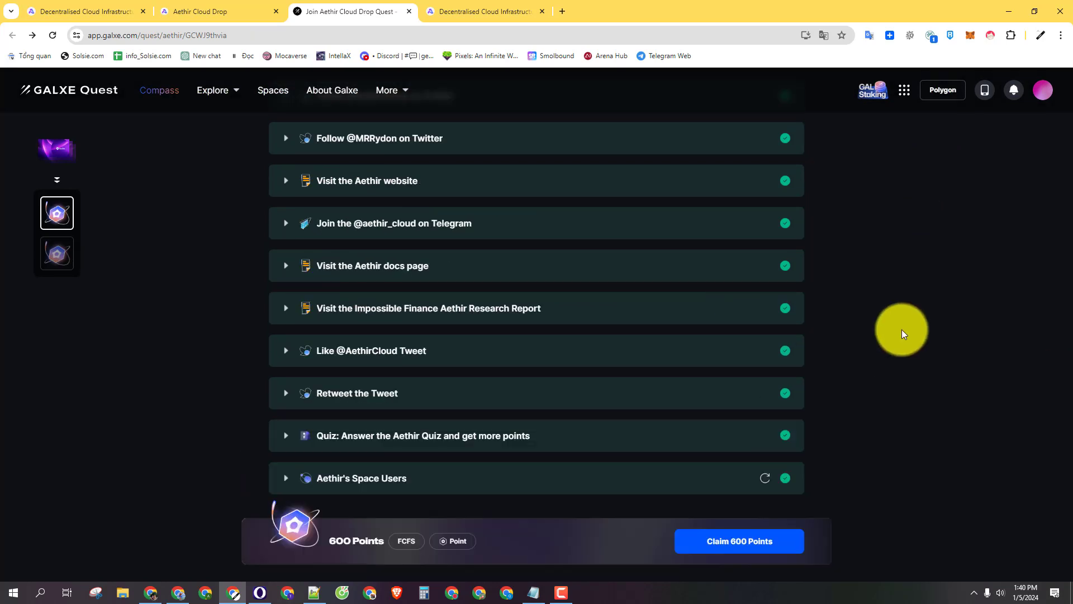
{"action": "scroll", "coordinate": [826, 398], "scroll_direction": "down", "scroll_amount": 2}
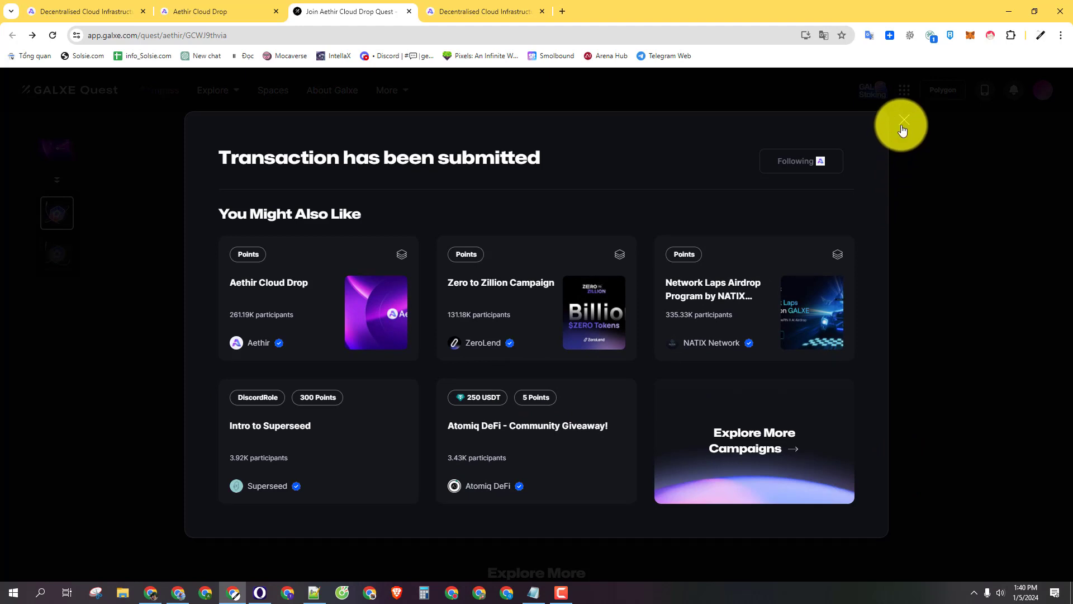
{"action": "left_click", "coordinate": [903, 121]}
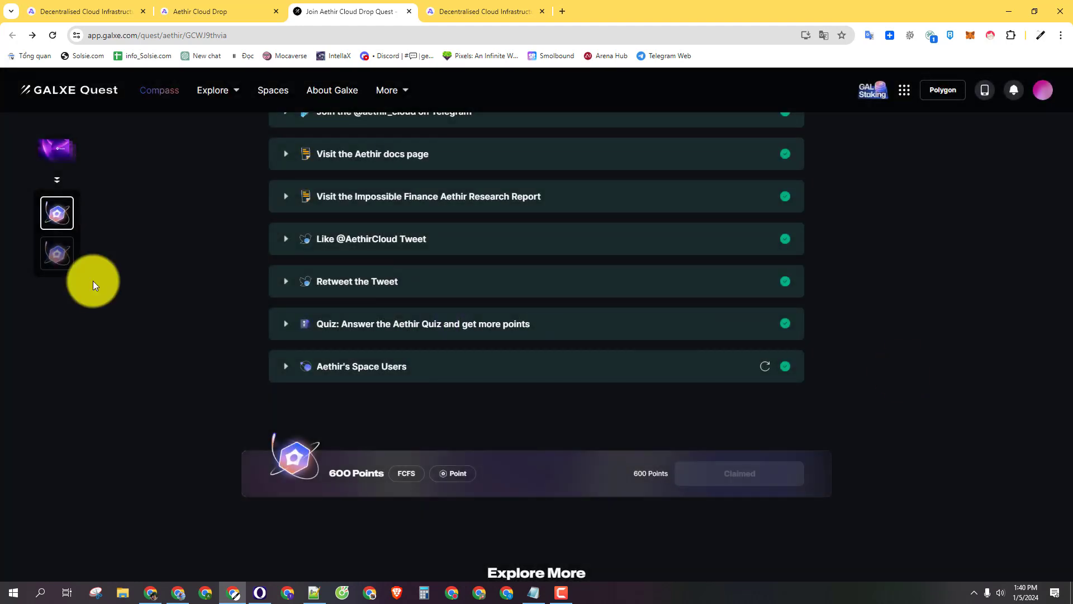
{"action": "left_click", "coordinate": [58, 254]}
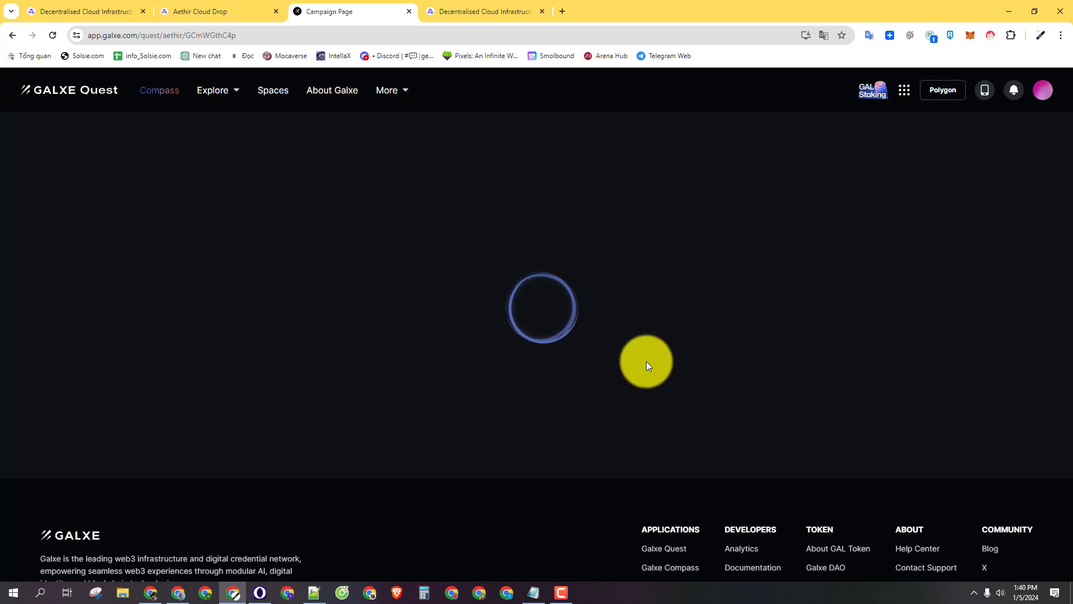
{"action": "scroll", "coordinate": [714, 398], "scroll_direction": "down", "scroll_amount": 1}
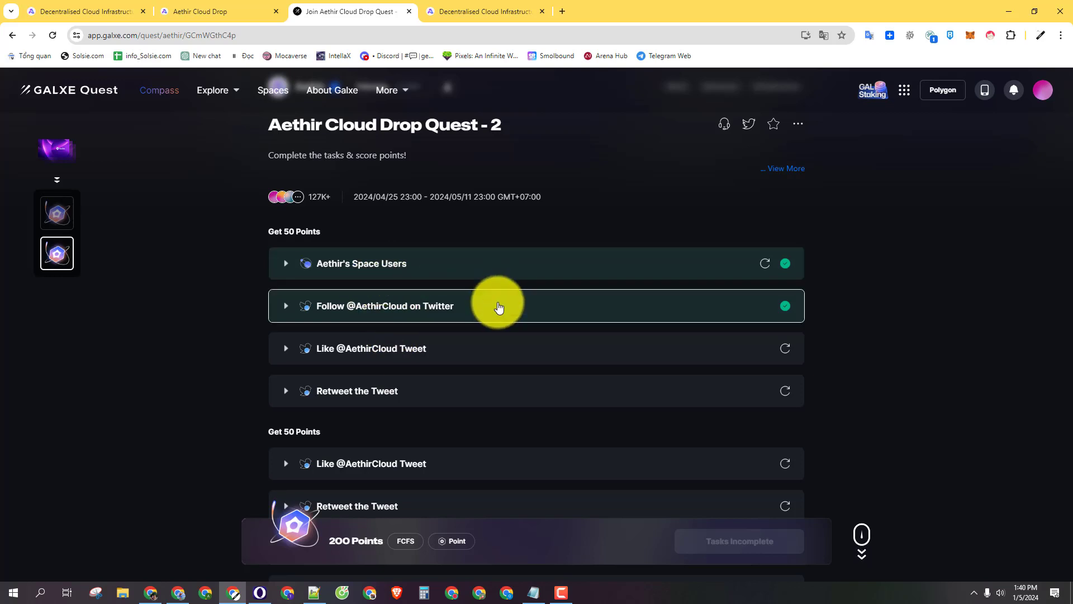
{"action": "left_click", "coordinate": [411, 352]}
{"action": "left_click", "coordinate": [462, 383]}
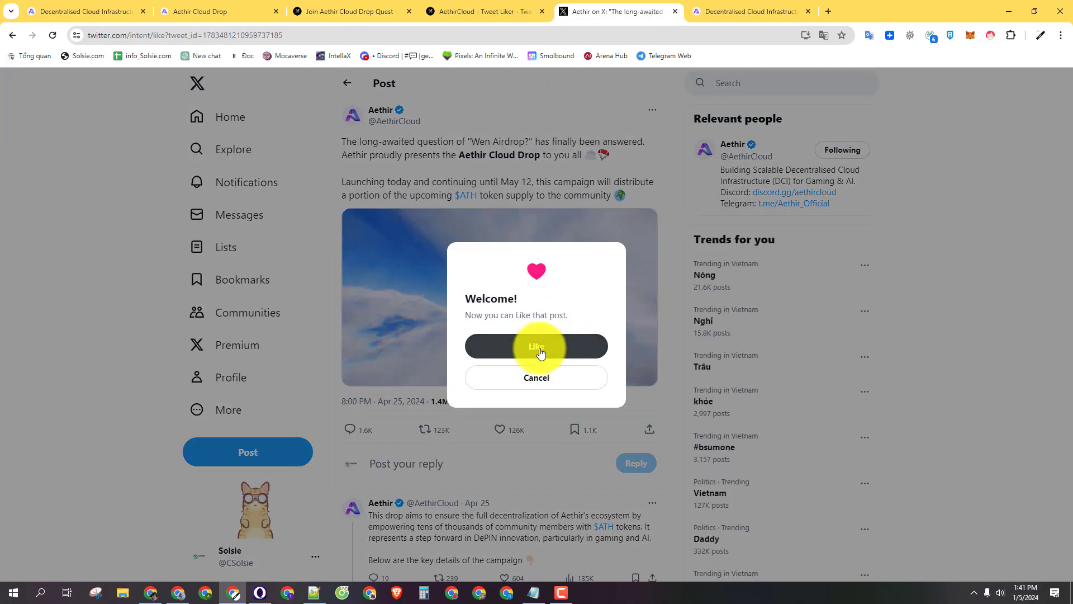
{"action": "left_click", "coordinate": [540, 355]}
{"action": "left_click", "coordinate": [383, 10]}
{"action": "scroll", "coordinate": [499, 334], "scroll_direction": "down", "scroll_amount": 1}
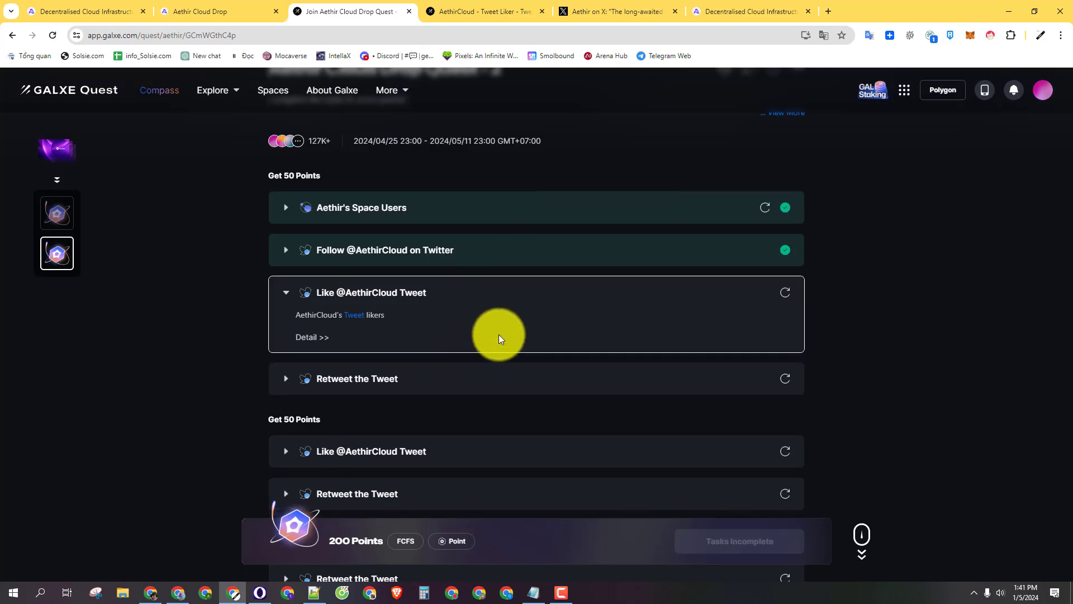
{"action": "left_click", "coordinate": [784, 292]}
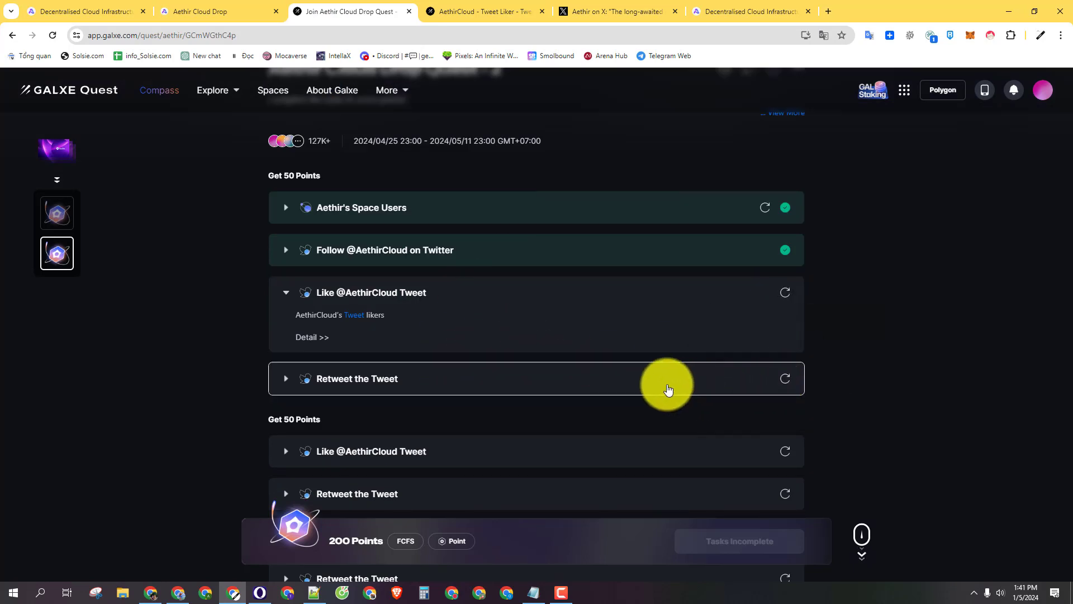
{"action": "left_click", "coordinate": [383, 387]}
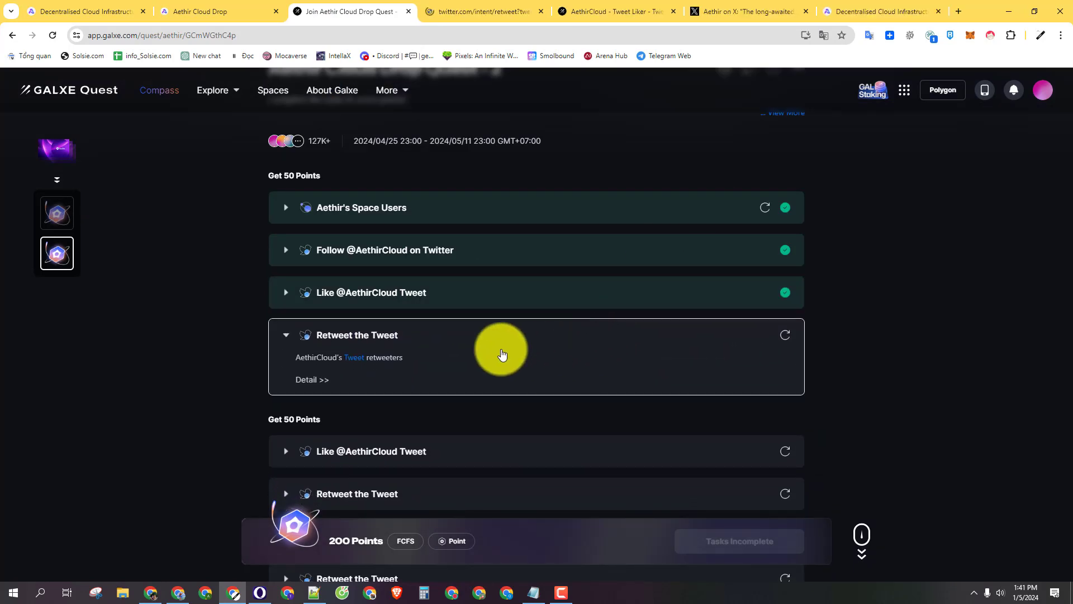
{"action": "left_click", "coordinate": [355, 357]}
{"action": "left_click", "coordinate": [492, 15]}
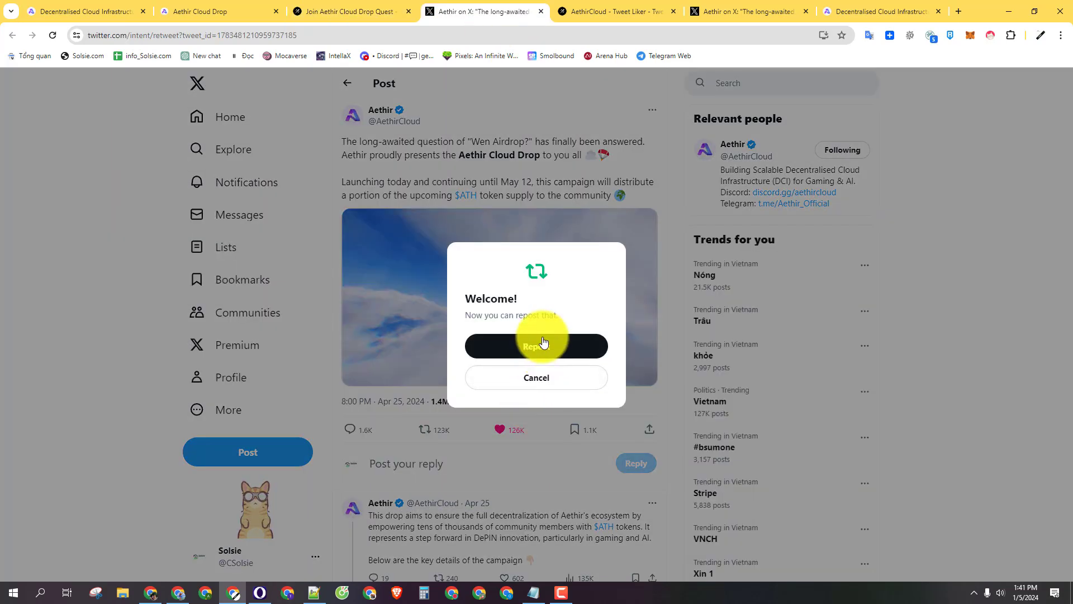
{"action": "left_click", "coordinate": [542, 342]}
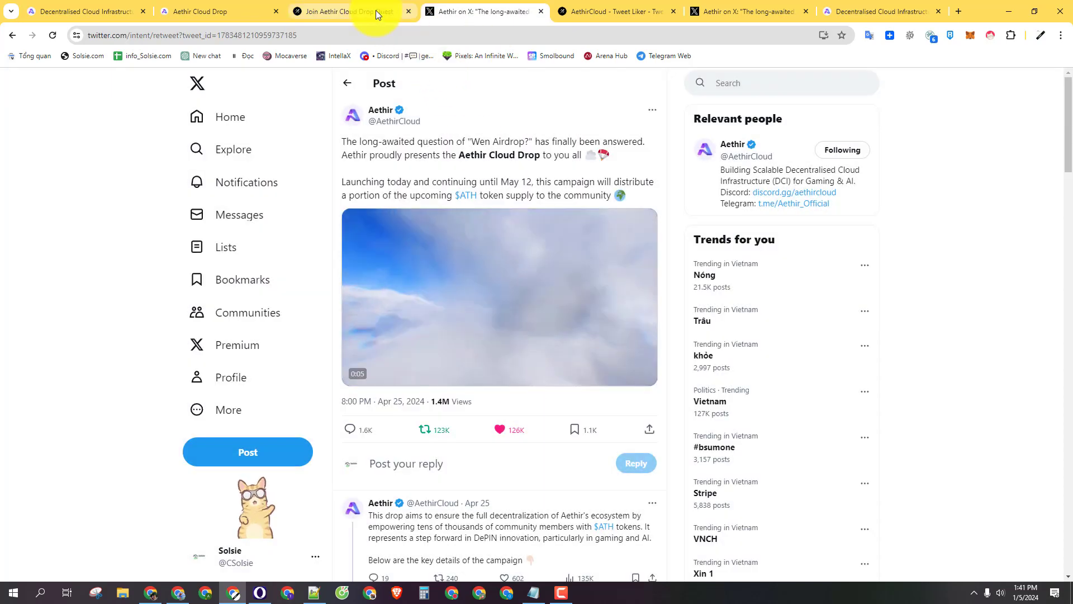
{"action": "left_click", "coordinate": [376, 10]}
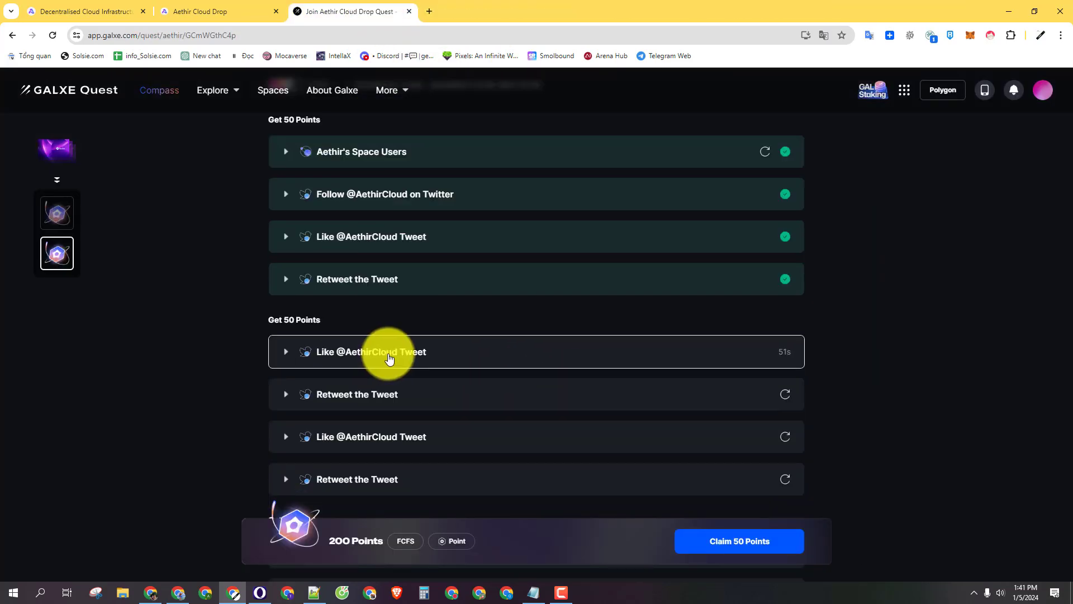
Step: Open the X posts of all four like and retweet tasks in the second 50-point group
{"action": "left_click", "coordinate": [389, 358]}
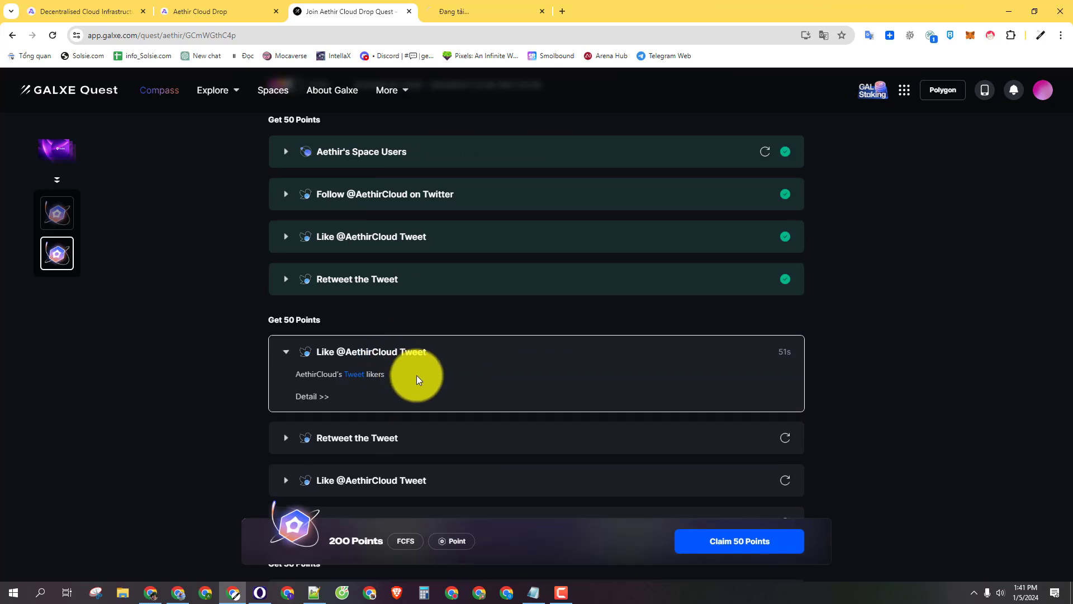
{"action": "left_click", "coordinate": [380, 447]}
{"action": "scroll", "coordinate": [413, 430], "scroll_direction": "down", "scroll_amount": 2}
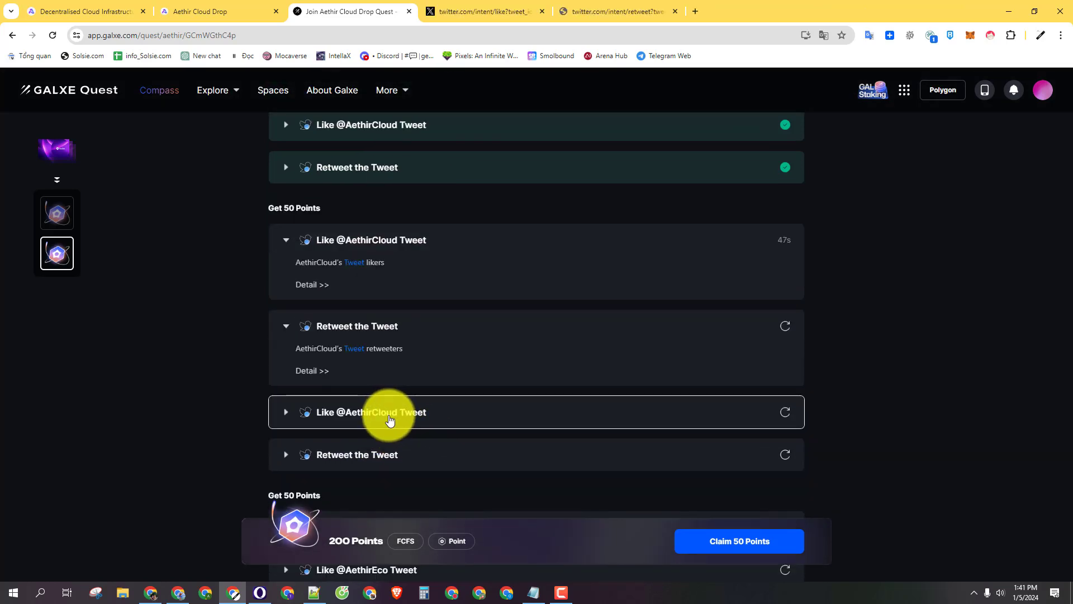
{"action": "scroll", "coordinate": [390, 459], "scroll_direction": "down", "scroll_amount": 1}
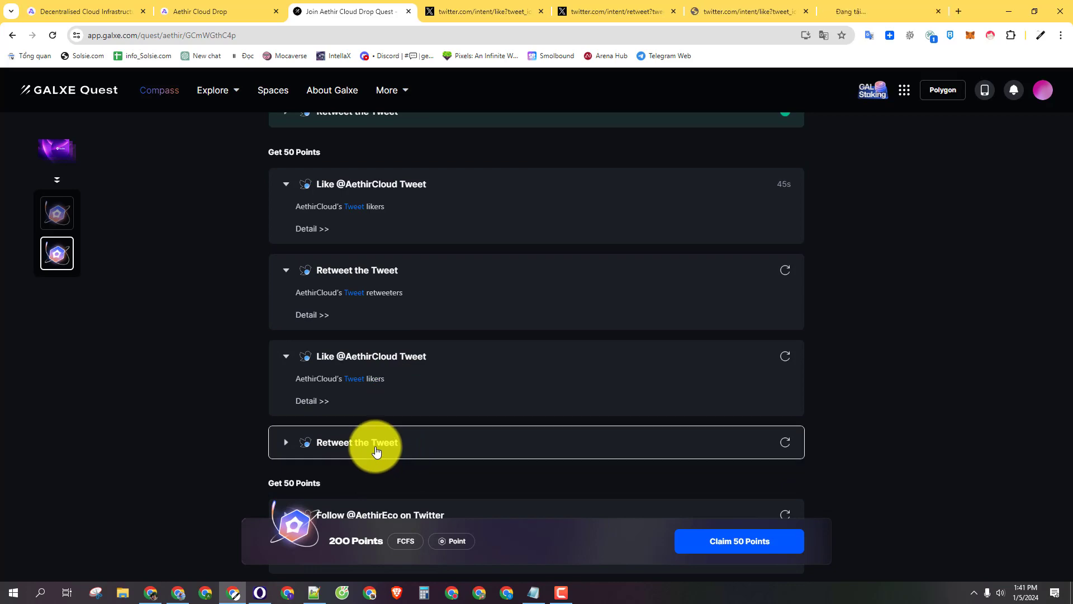
{"action": "left_click", "coordinate": [376, 450]}
Step: Like and repost Aethir's "Recap of Aethir Cloud Drop till now" post on X
{"action": "left_click", "coordinate": [486, 11]}
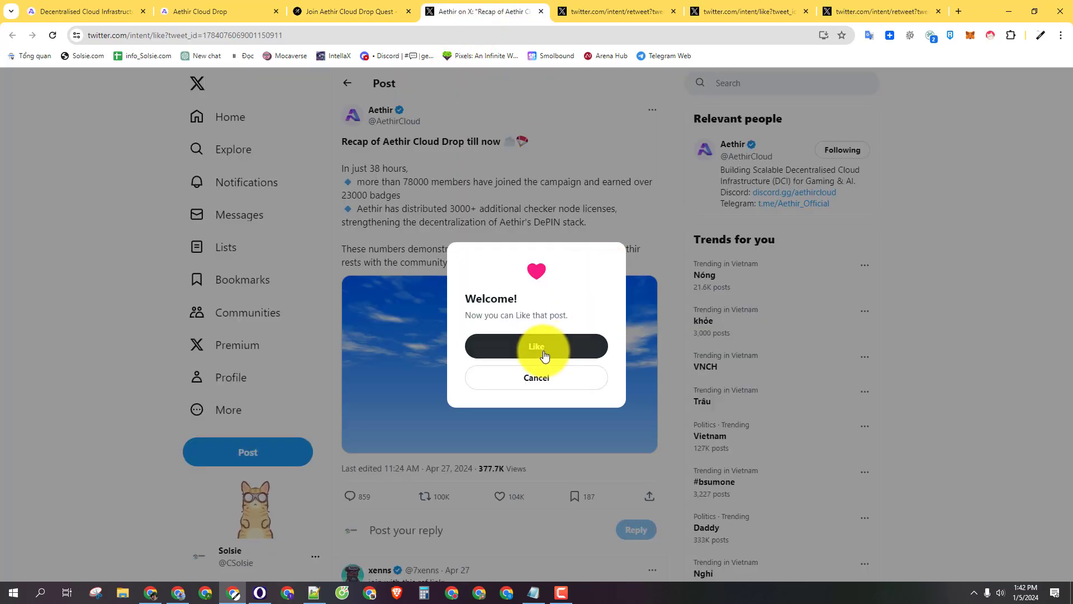
{"action": "left_click", "coordinate": [544, 355]}
{"action": "left_click", "coordinate": [642, 12]}
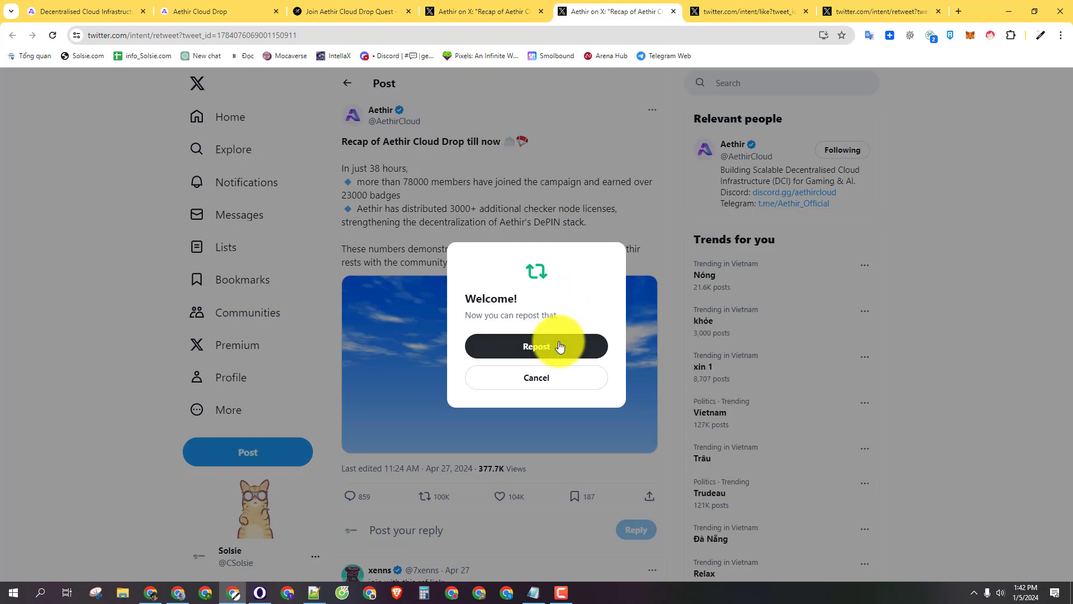
{"action": "left_click", "coordinate": [559, 346]}
Step: Like and repost Aethir's AI Arena community post, return to the quest and close the opened post pages
{"action": "left_click", "coordinate": [719, 13]}
{"action": "left_click", "coordinate": [549, 342]}
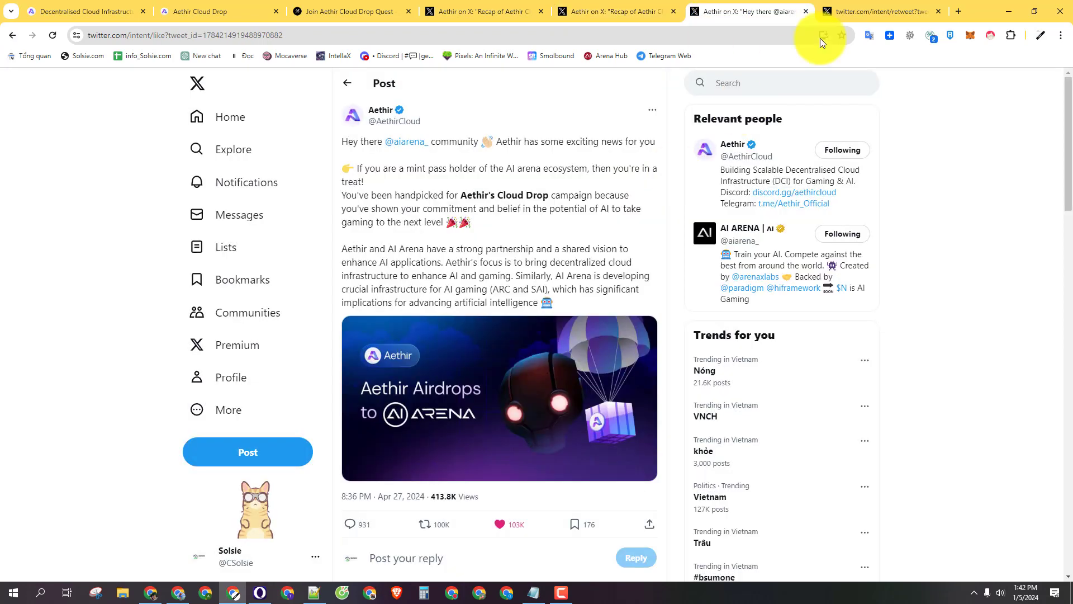
{"action": "left_click", "coordinate": [864, 12]}
{"action": "left_click", "coordinate": [558, 345]}
{"action": "left_click", "coordinate": [352, 11]}
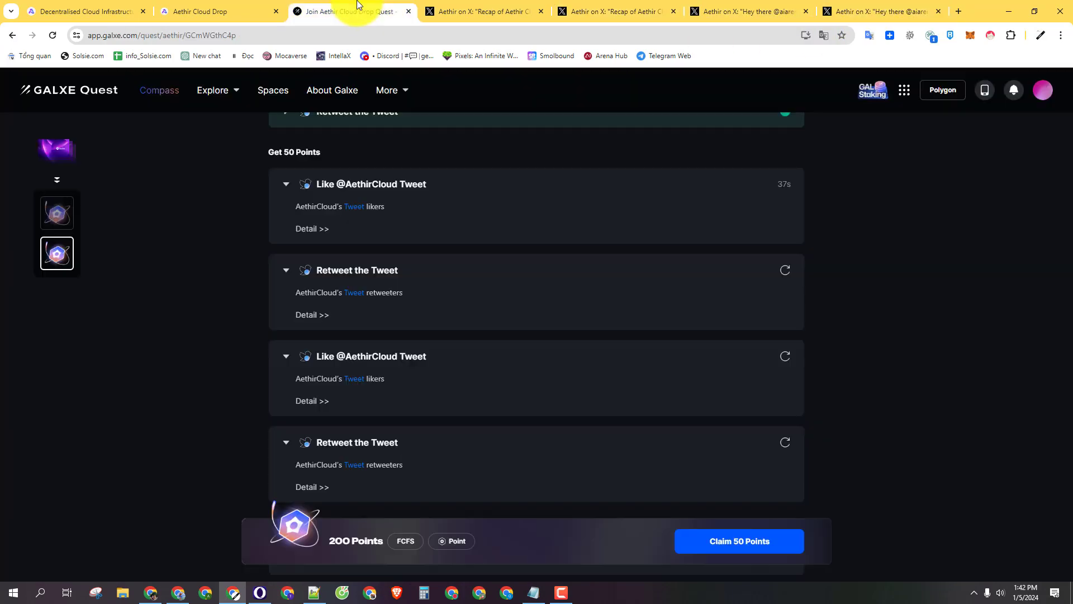
{"action": "middle_click", "coordinate": [506, 6]}
{"action": "middle_click", "coordinate": [506, 6]}
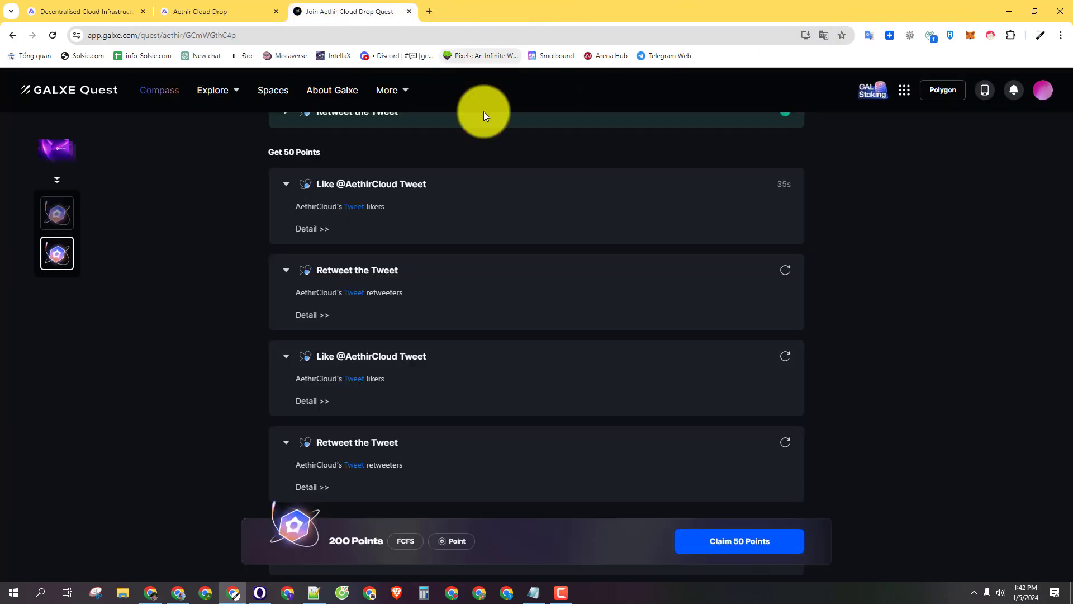
{"action": "scroll", "coordinate": [486, 380], "scroll_direction": "down", "scroll_amount": 2}
{"action": "scroll", "coordinate": [559, 358], "scroll_direction": "up", "scroll_amount": 3}
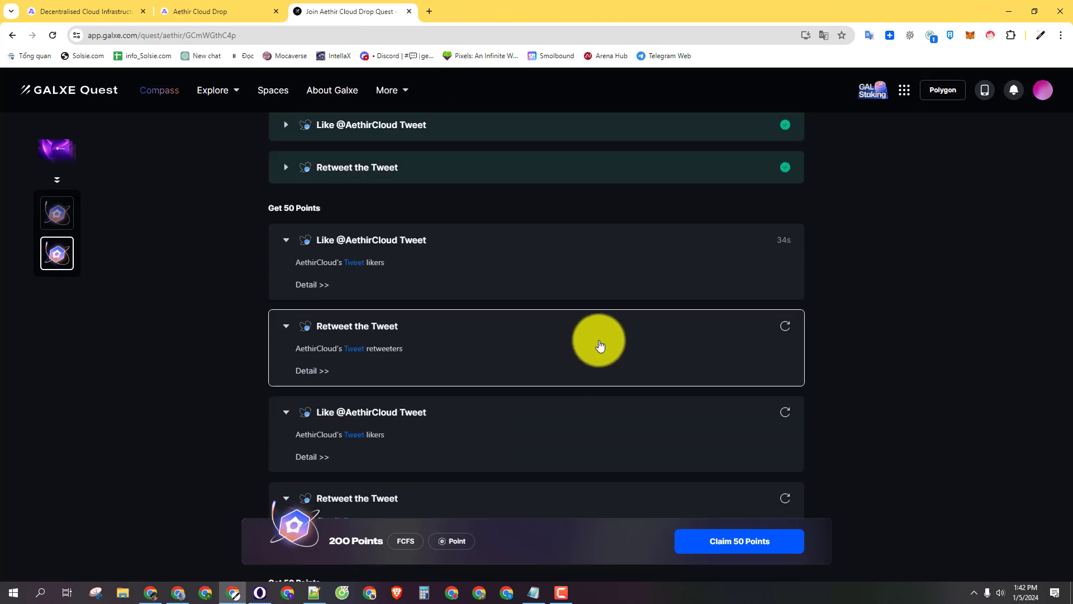
{"action": "left_click", "coordinate": [784, 326]}
{"action": "left_click", "coordinate": [786, 412]}
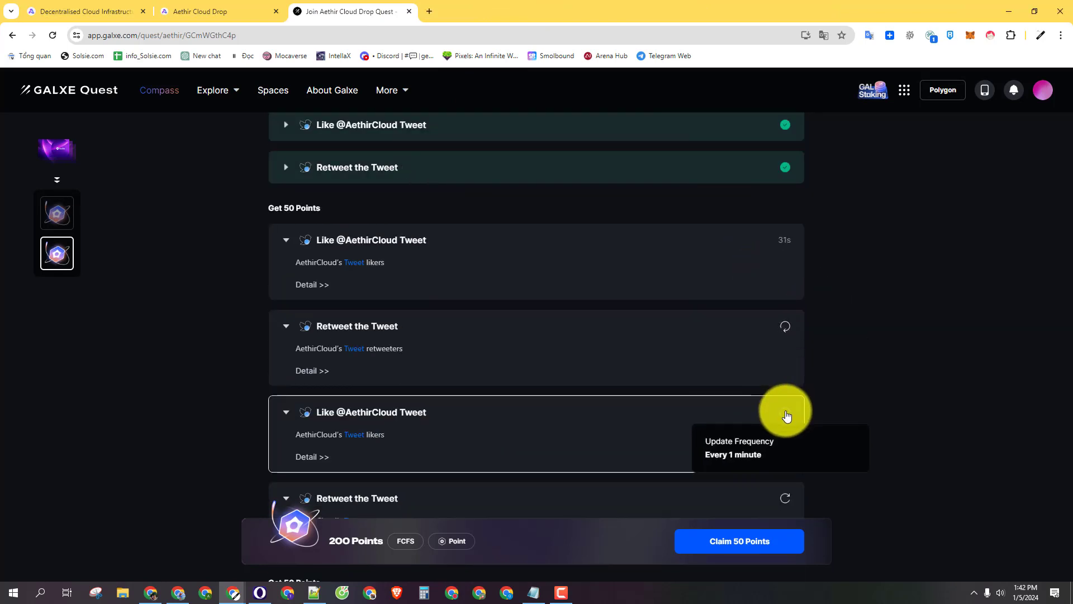
{"action": "left_click", "coordinate": [784, 498]}
{"action": "left_click", "coordinate": [784, 412]}
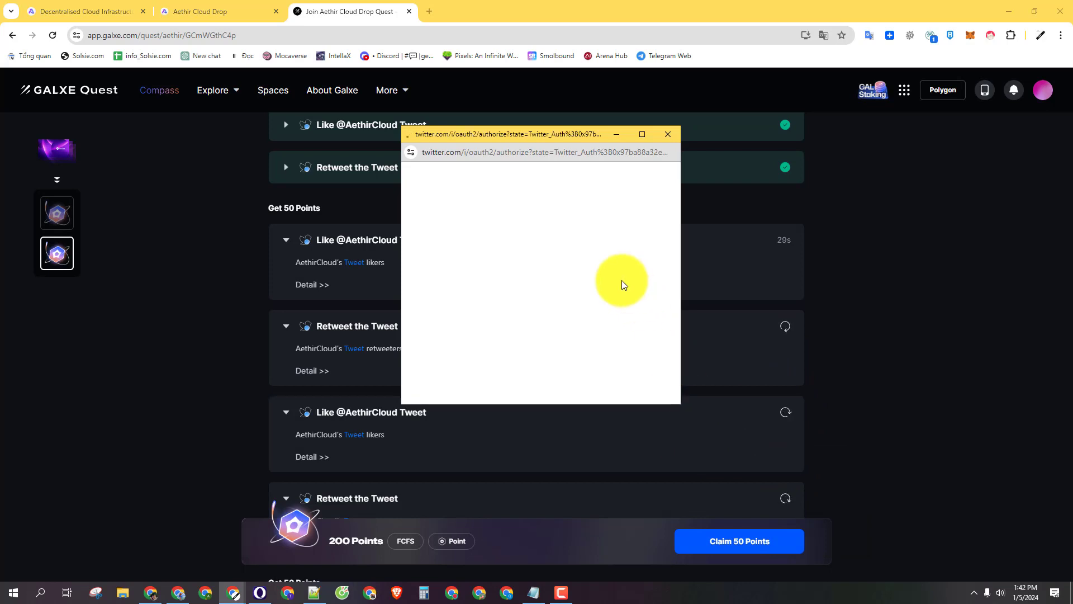
Step: Authorize the Galxe app to access the X account and close the authorization window
{"action": "scroll", "coordinate": [597, 305], "scroll_direction": "down", "scroll_amount": 4}
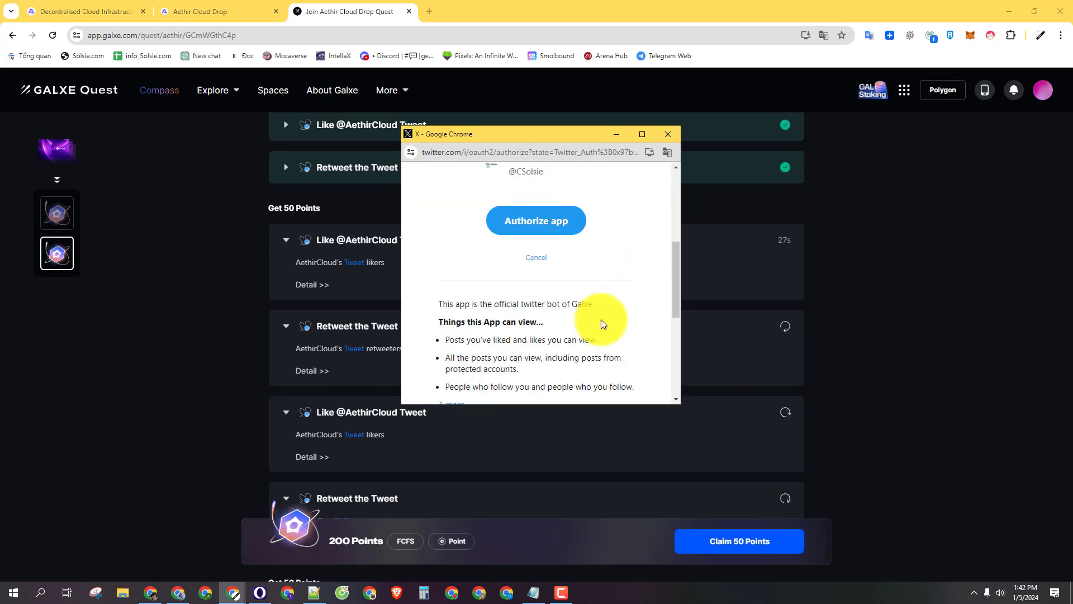
{"action": "left_click", "coordinate": [546, 219]}
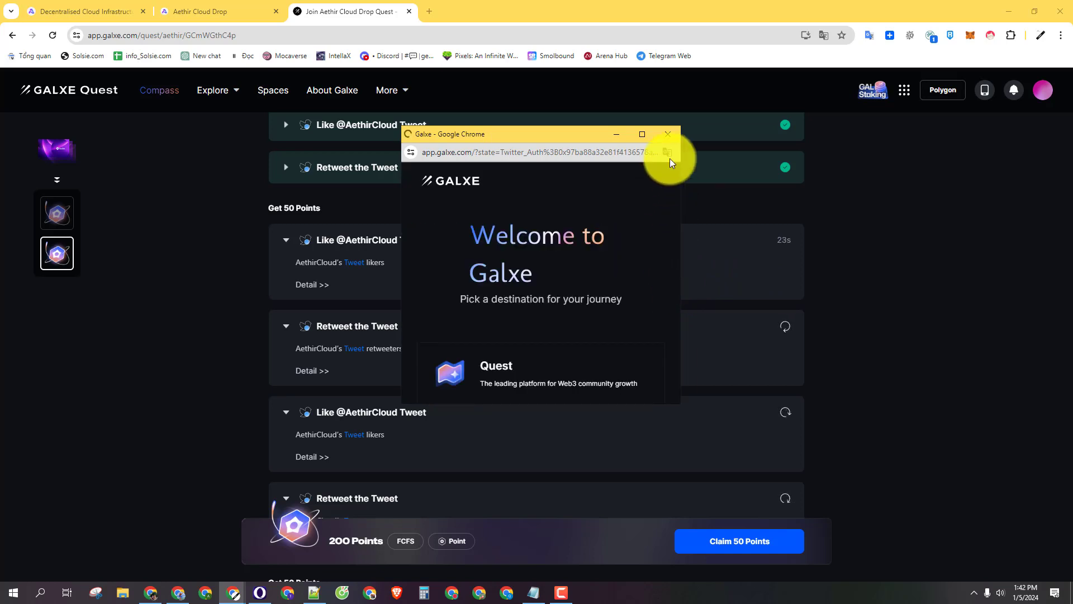
{"action": "scroll", "coordinate": [615, 254], "scroll_direction": "down", "scroll_amount": 4}
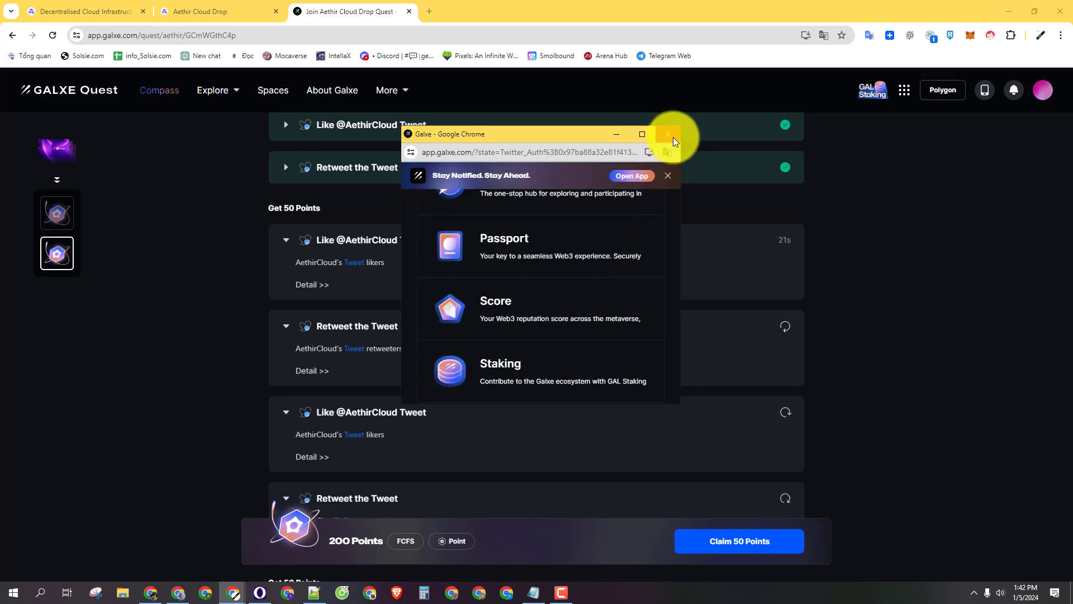
{"action": "scroll", "coordinate": [658, 239], "scroll_direction": "down", "scroll_amount": 3}
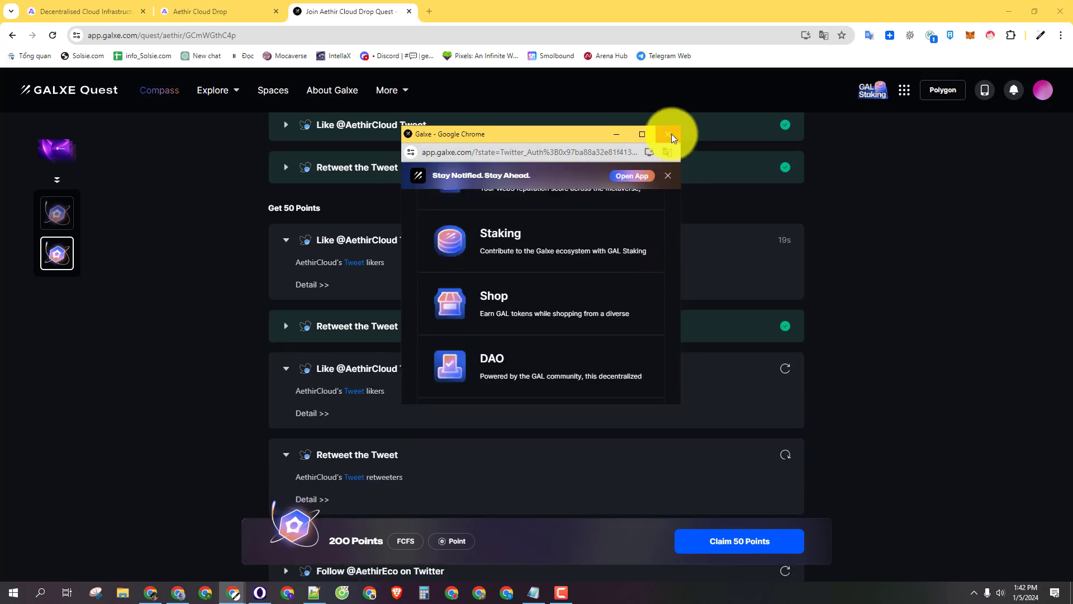
{"action": "left_click", "coordinate": [672, 136]}
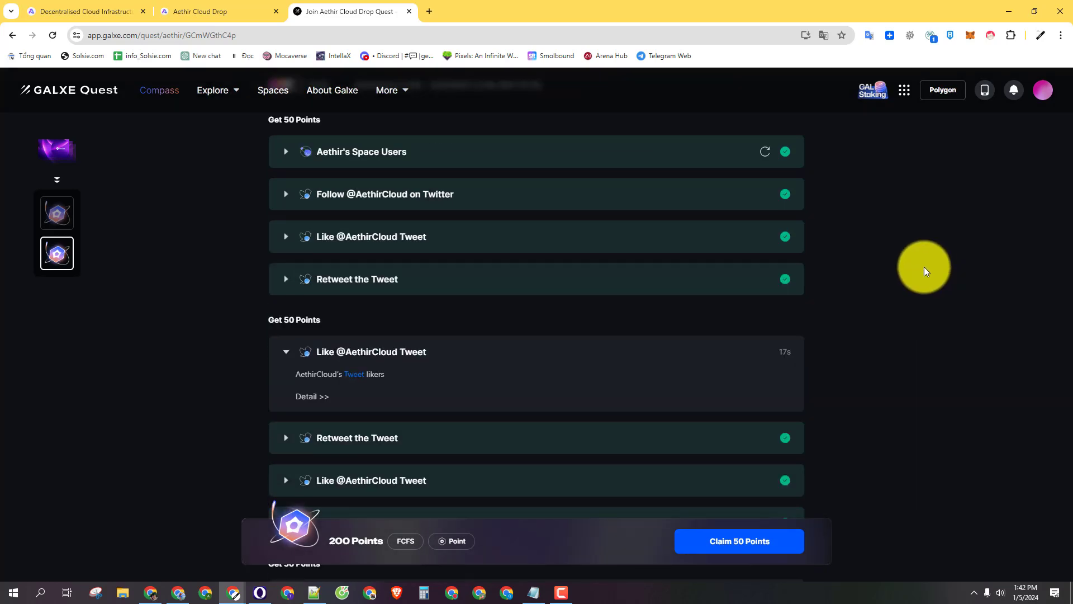
{"action": "scroll", "coordinate": [919, 268], "scroll_direction": "down", "scroll_amount": 4}
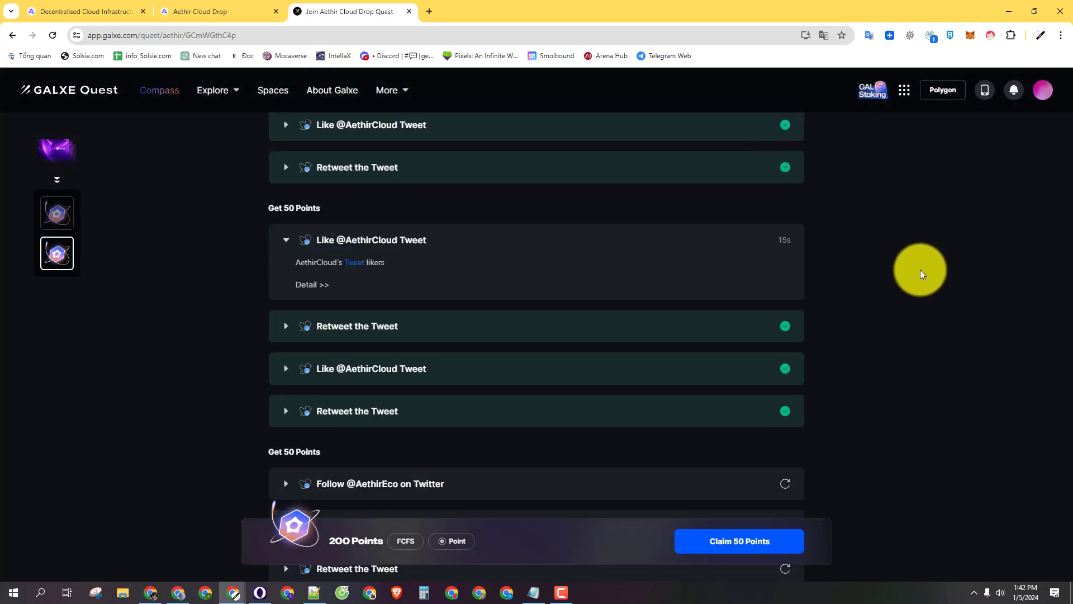
{"action": "scroll", "coordinate": [870, 255], "scroll_direction": "down", "scroll_amount": 2}
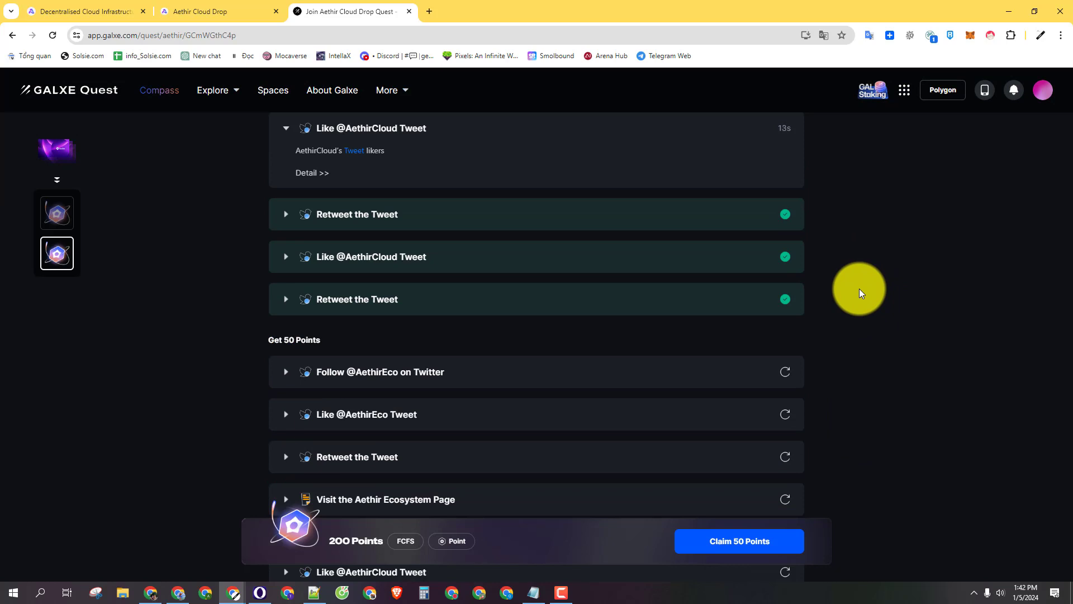
{"action": "left_click", "coordinate": [412, 373]}
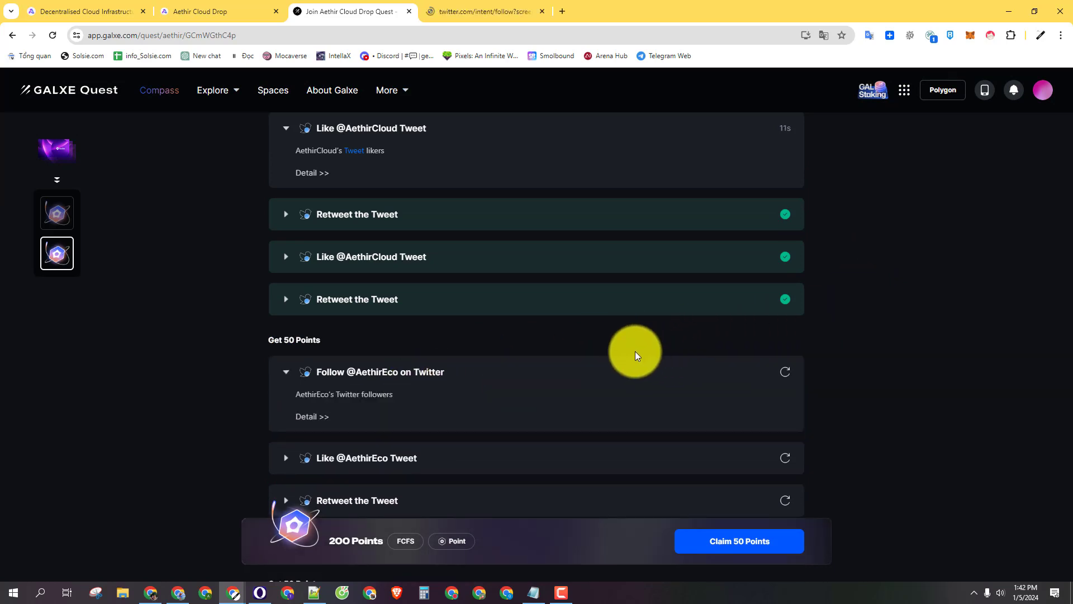
{"action": "left_click", "coordinate": [492, 12]}
{"action": "left_click", "coordinate": [553, 349]}
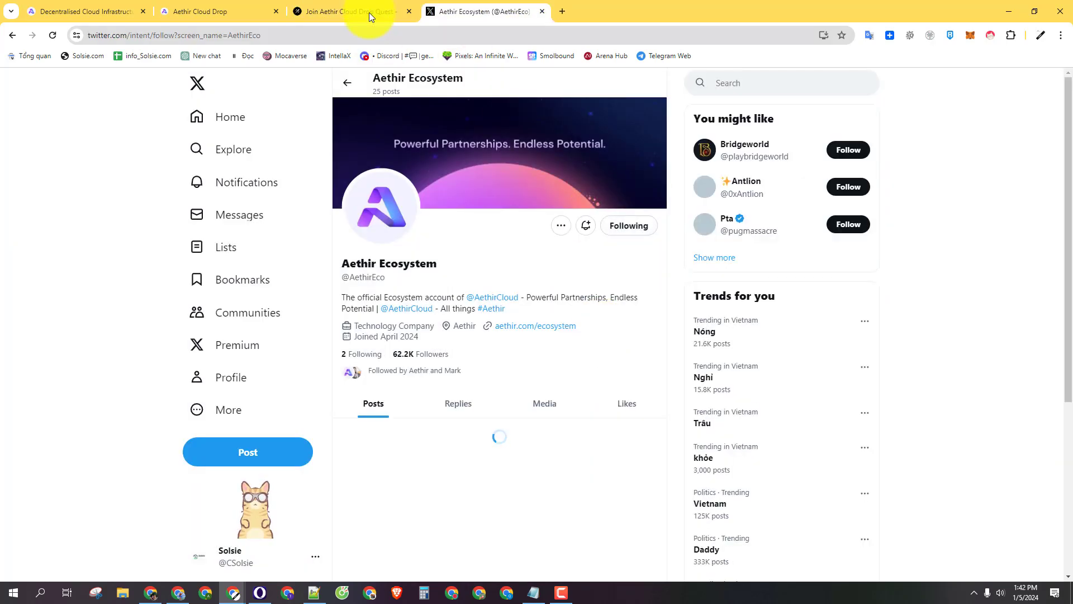
{"action": "left_click", "coordinate": [369, 17]}
{"action": "middle_click", "coordinate": [478, 5]}
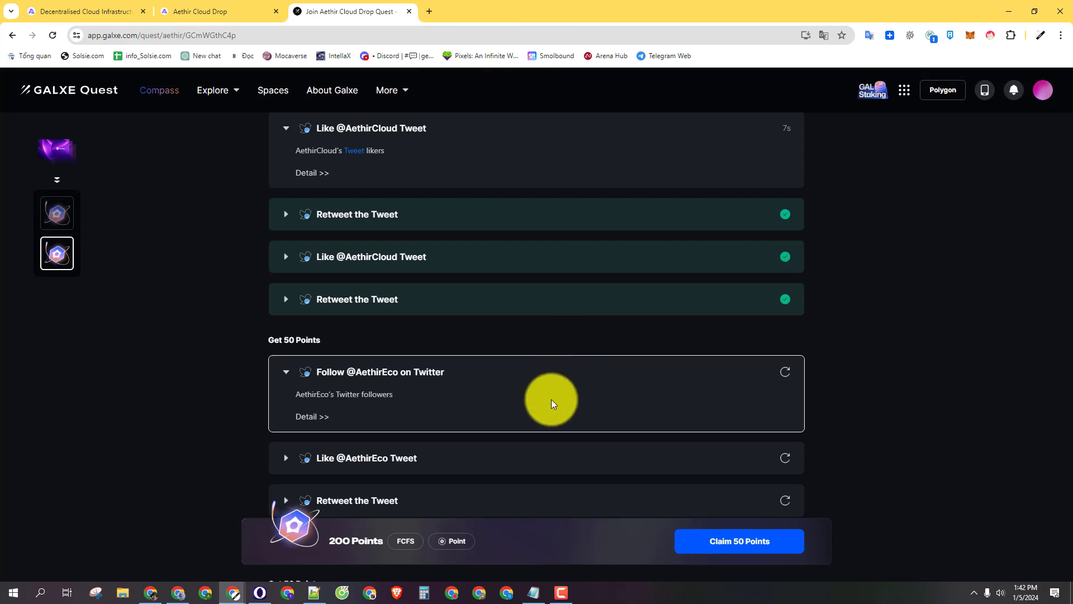
{"action": "left_click", "coordinate": [785, 372]}
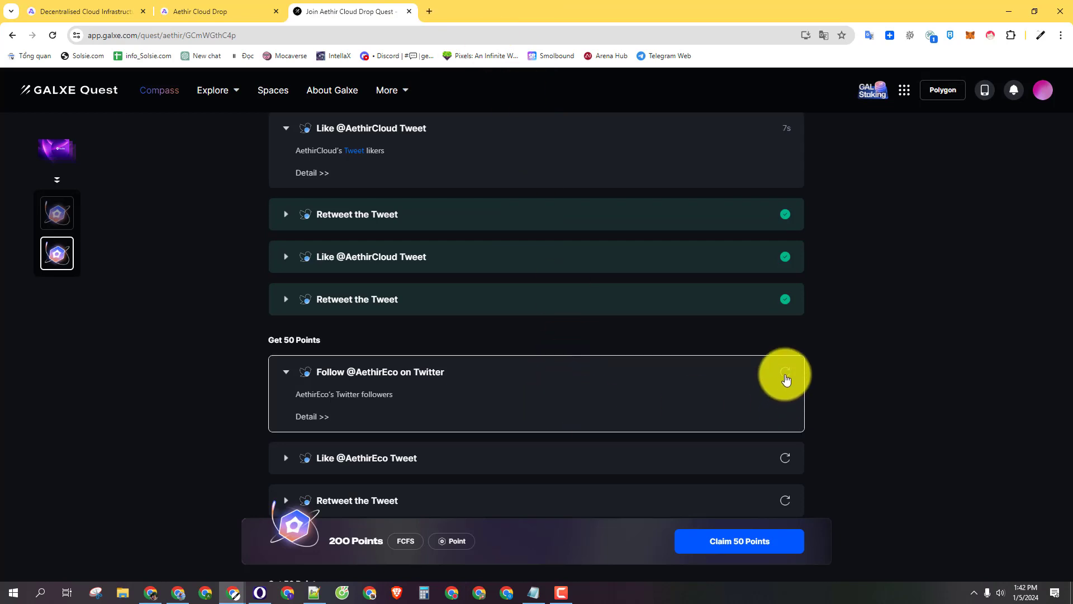
Step: Like and repost the Aethir Ecosystem Explorer post from the third group's like and retweet tasks, closing its pages
{"action": "left_click", "coordinate": [413, 465]}
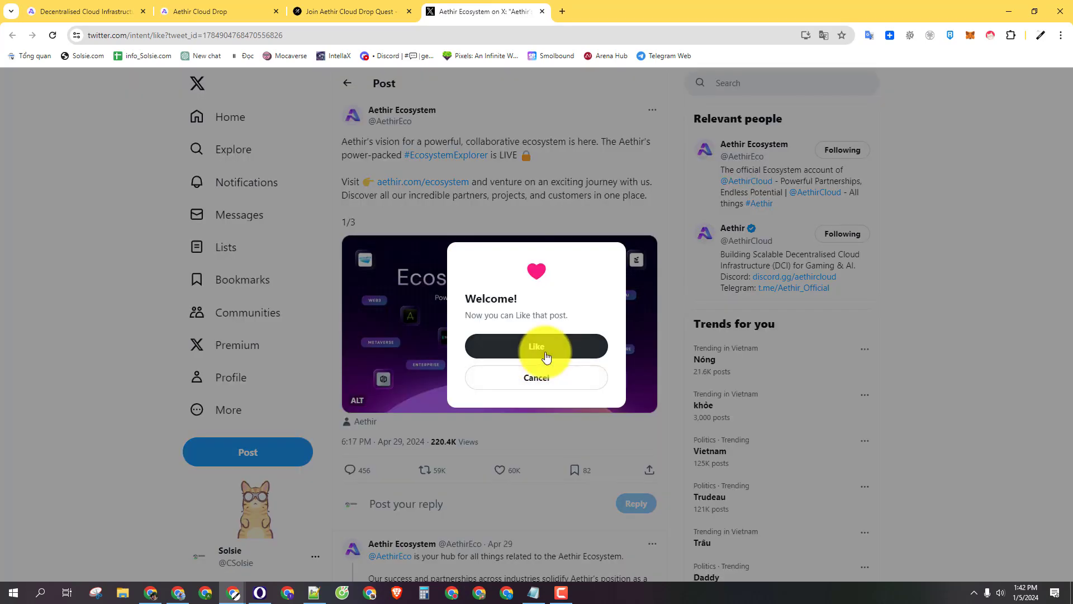
{"action": "left_click", "coordinate": [543, 352]}
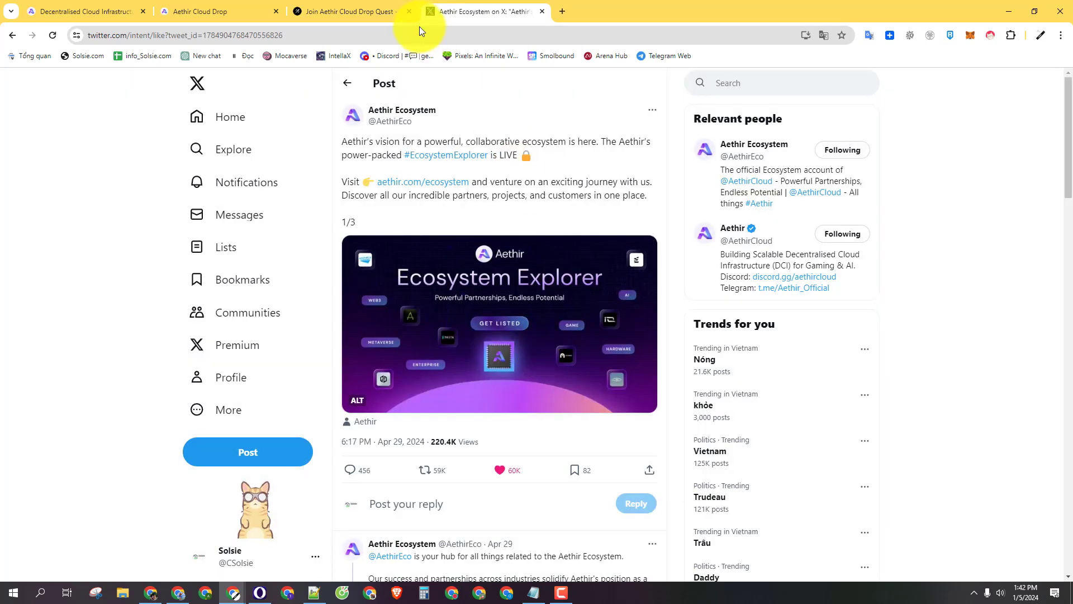
{"action": "left_click", "coordinate": [394, 12]}
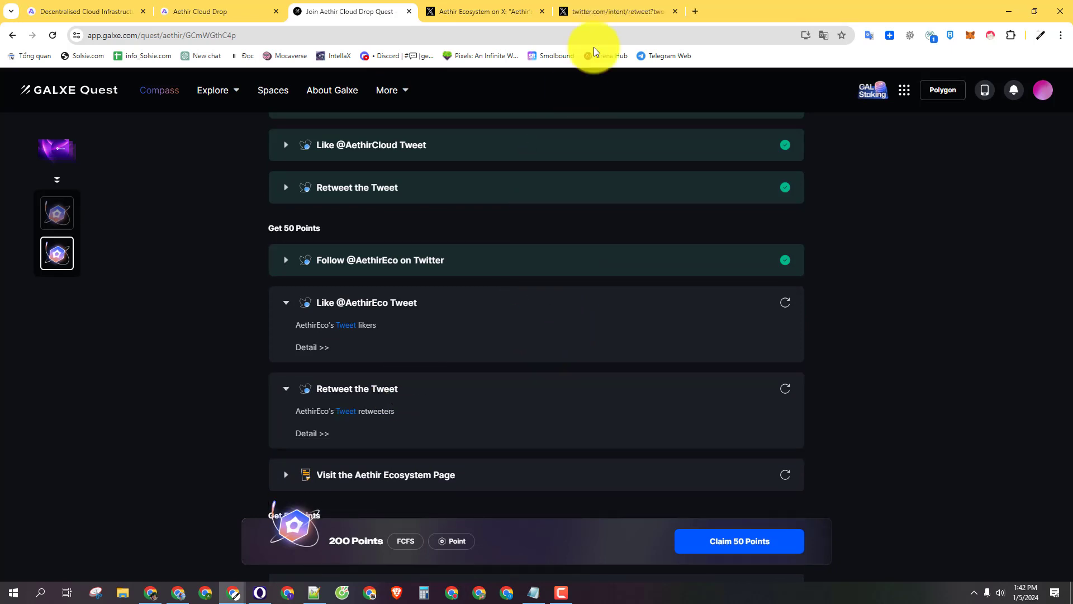
{"action": "left_click", "coordinate": [590, 7]}
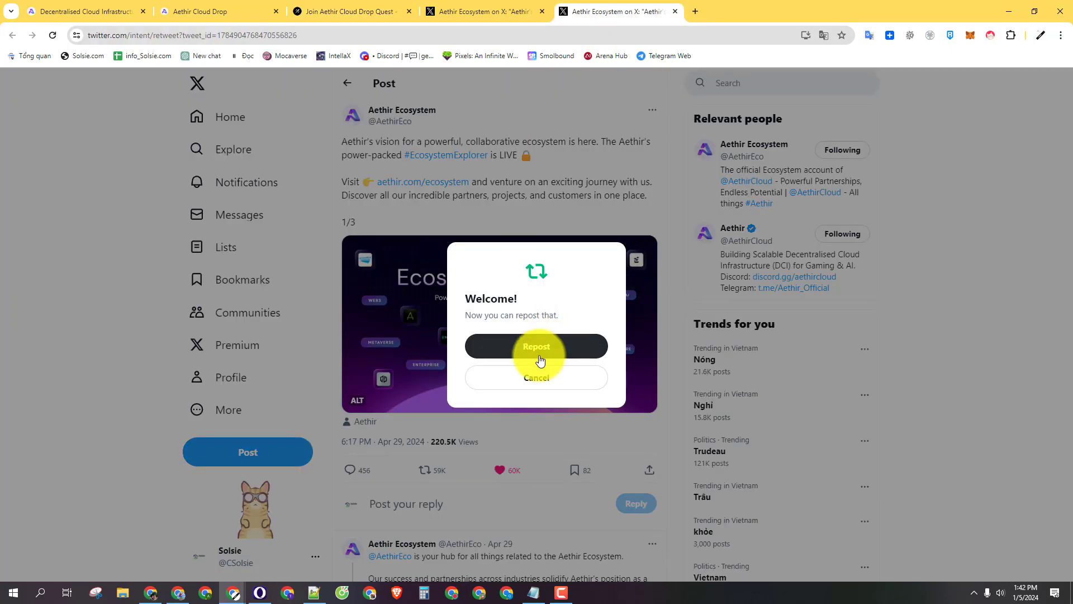
{"action": "left_click", "coordinate": [534, 352]}
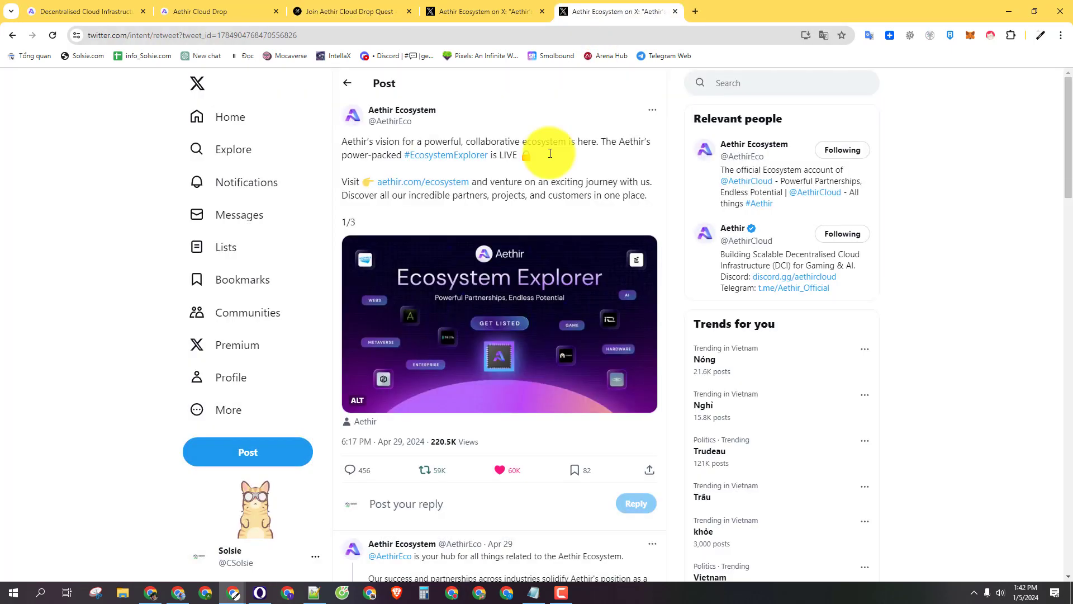
{"action": "left_click", "coordinate": [542, 11]}
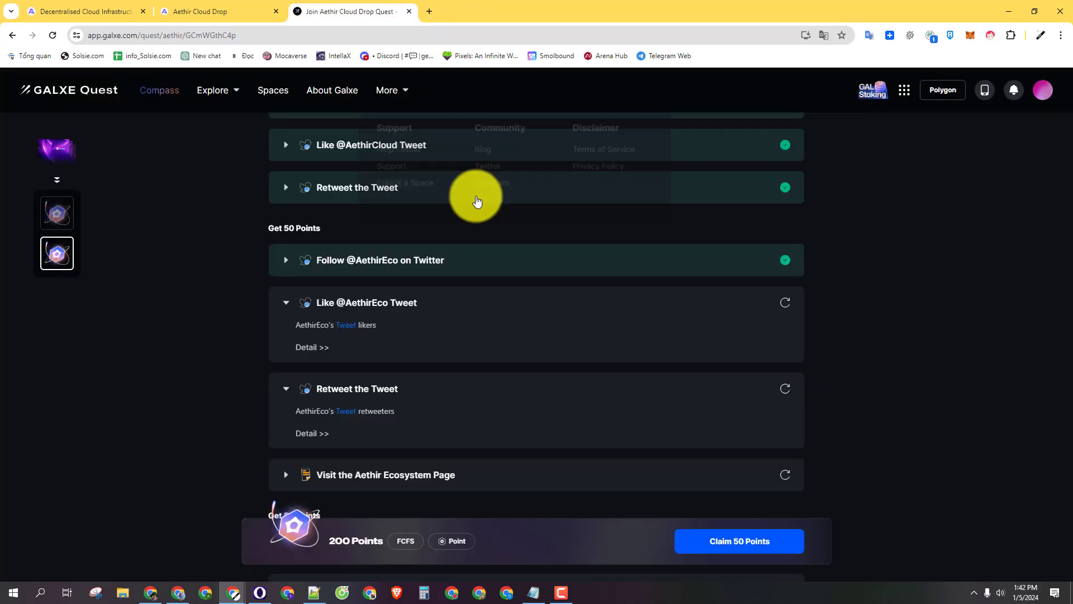
{"action": "scroll", "coordinate": [685, 324], "scroll_direction": "down", "scroll_amount": 1}
{"action": "left_click", "coordinate": [785, 247]}
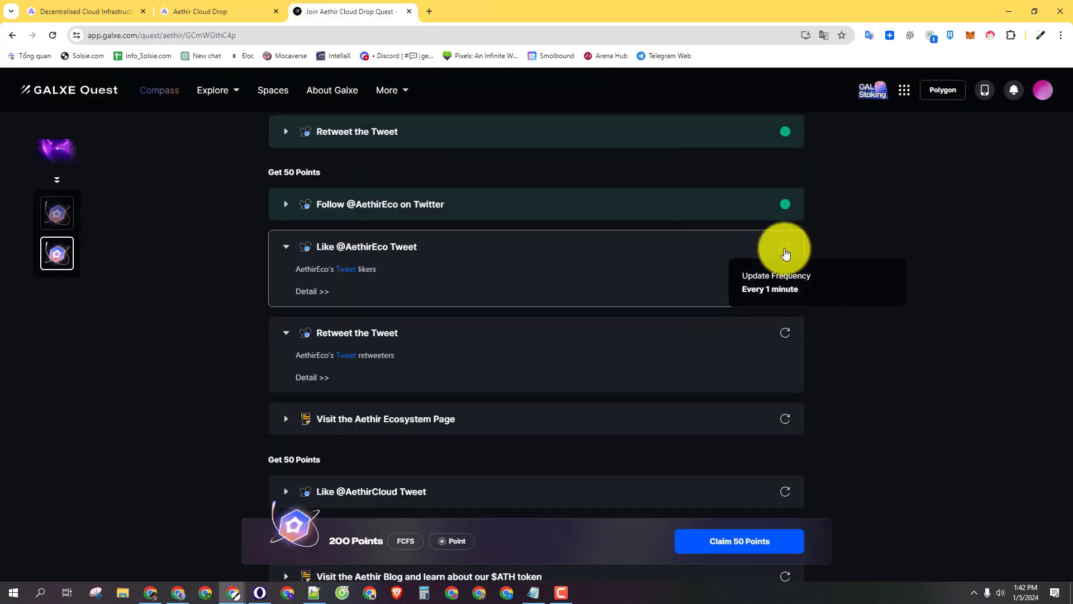
{"action": "left_click", "coordinate": [785, 333]}
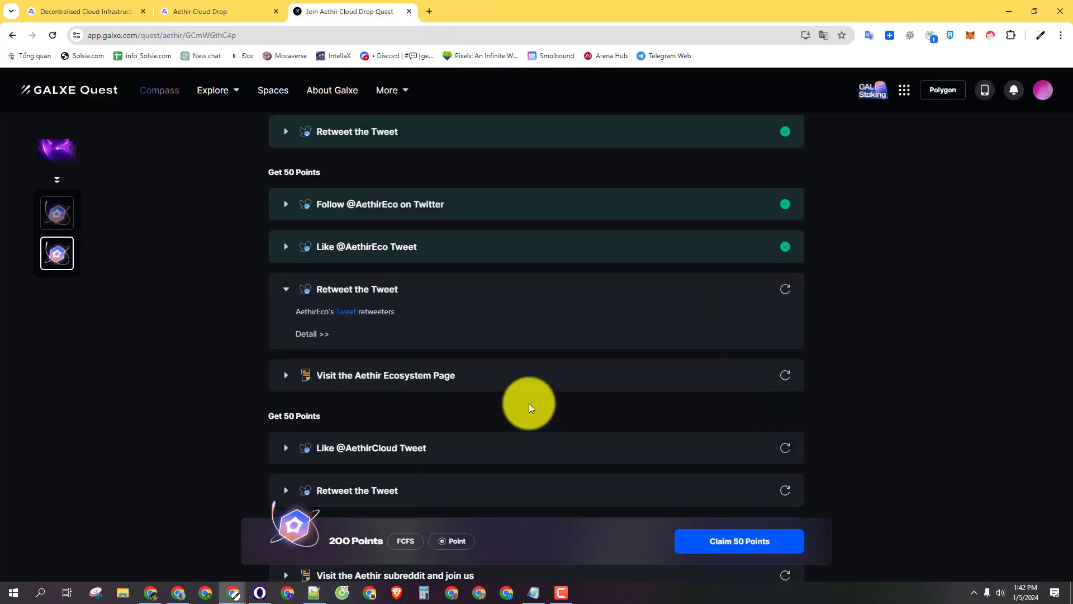
Step: Visit the Aethir Ecosystem page from the third group's task, look through it, close it and request the task's verification
{"action": "left_click", "coordinate": [422, 336]}
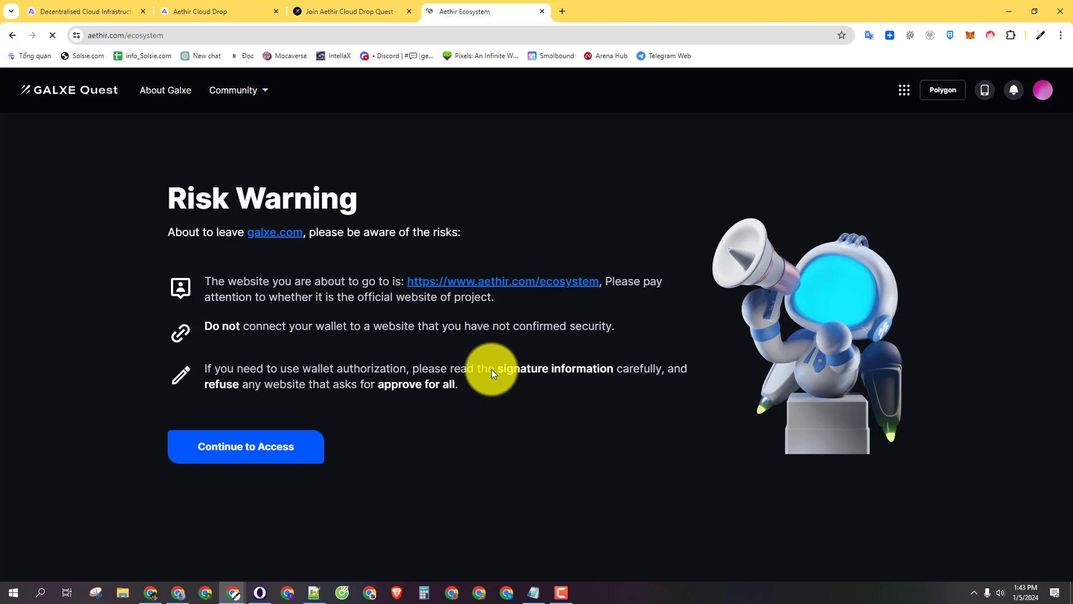
{"action": "scroll", "coordinate": [621, 404], "scroll_direction": "down", "scroll_amount": 13}
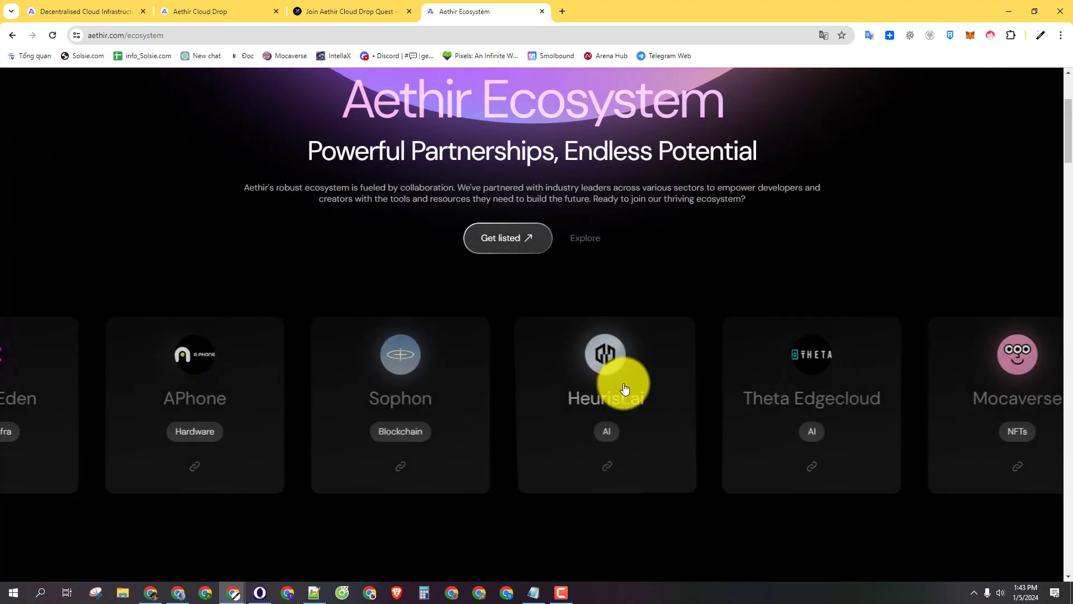
{"action": "scroll", "coordinate": [672, 383], "scroll_direction": "down", "scroll_amount": 8}
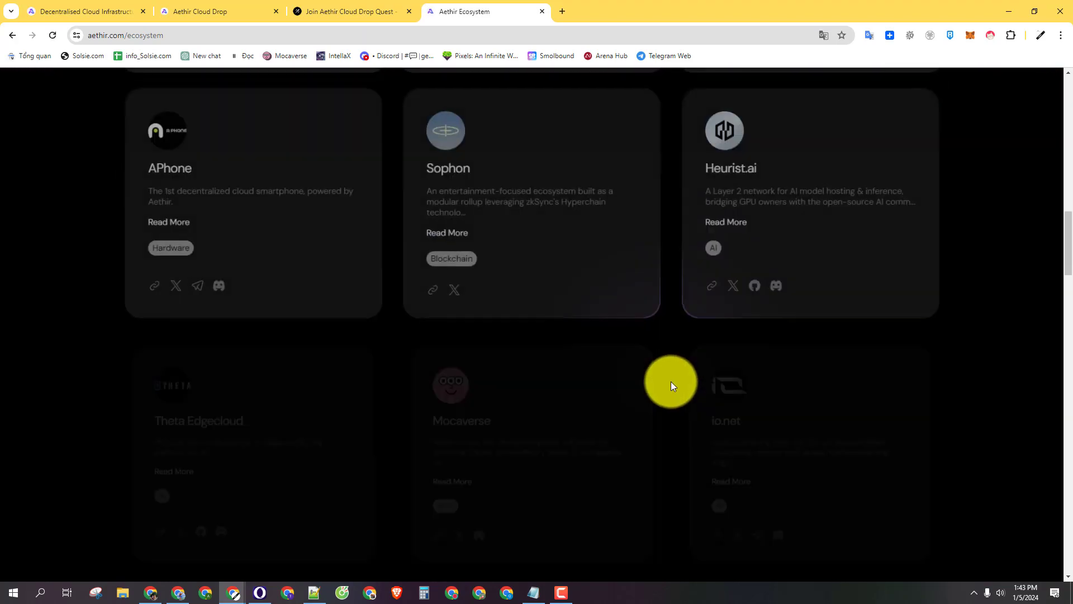
{"action": "middle_click", "coordinate": [485, 8]}
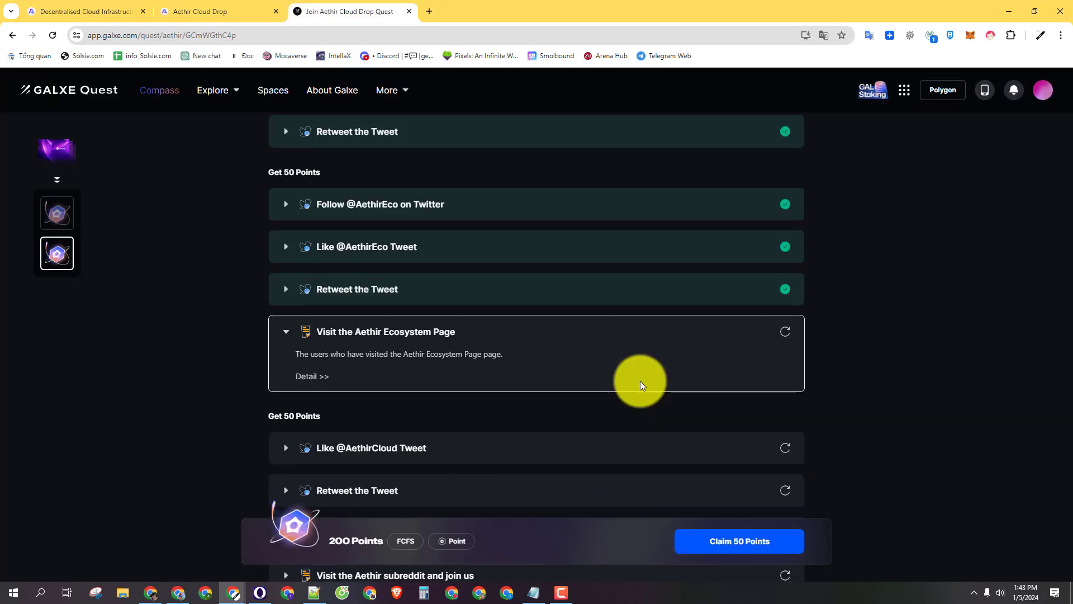
{"action": "left_click", "coordinate": [785, 331]}
{"action": "scroll", "coordinate": [937, 408], "scroll_direction": "up", "scroll_amount": 5}
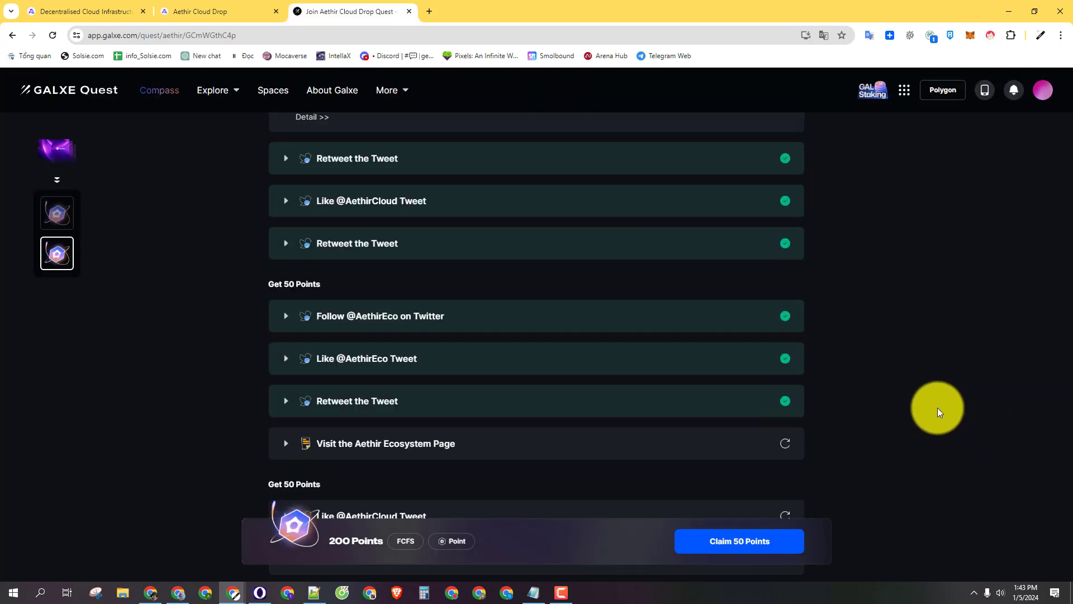
{"action": "left_click", "coordinate": [786, 240]}
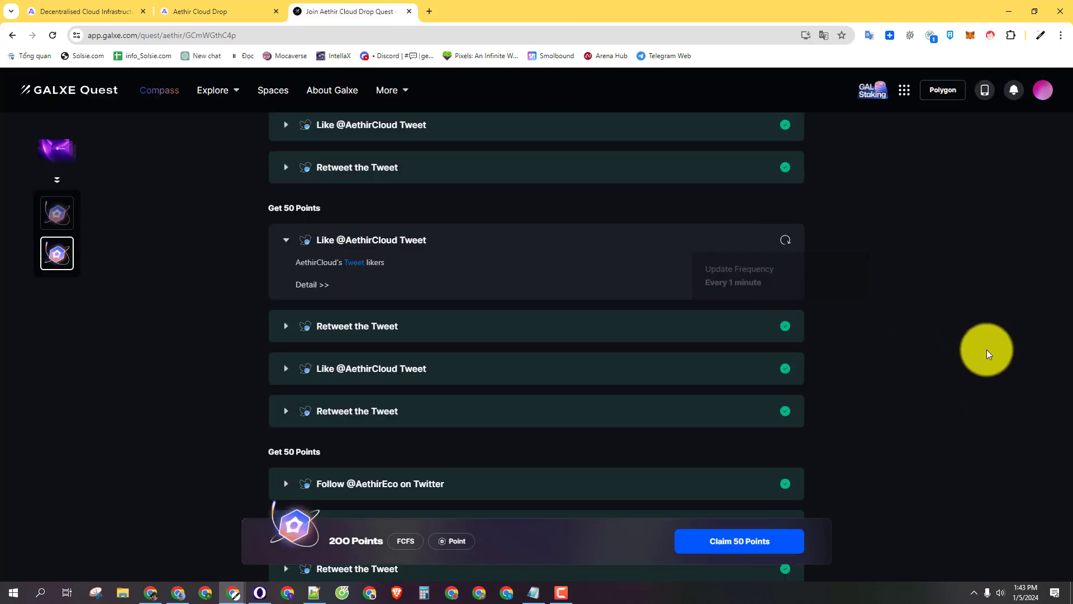
{"action": "scroll", "coordinate": [984, 352], "scroll_direction": "down", "scroll_amount": 4}
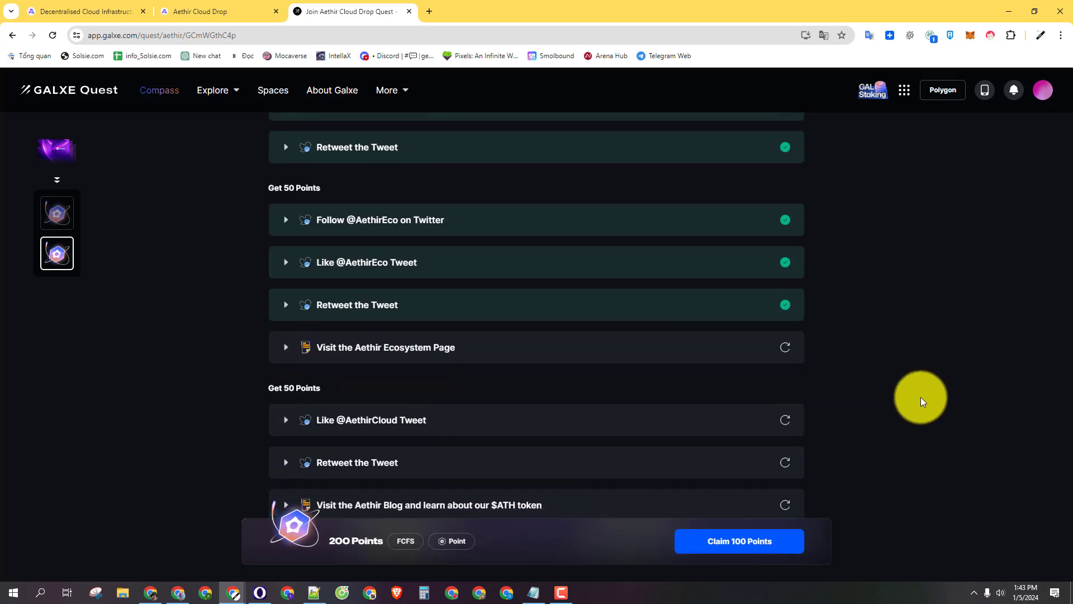
{"action": "scroll", "coordinate": [923, 402], "scroll_direction": "down", "scroll_amount": 1}
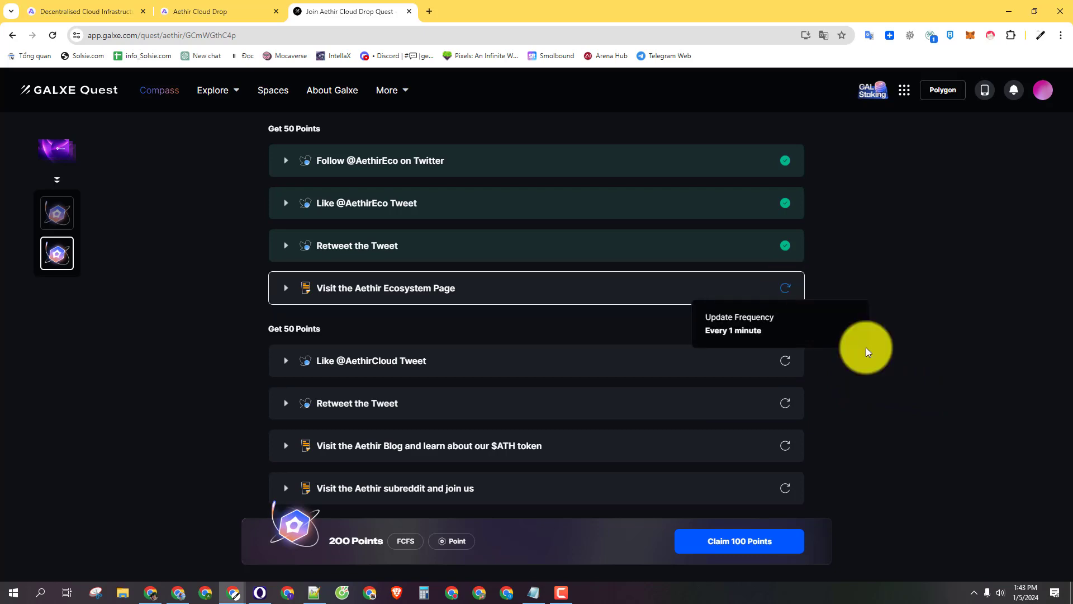
{"action": "scroll", "coordinate": [920, 374], "scroll_direction": "up", "scroll_amount": 6}
{"action": "scroll", "coordinate": [922, 377], "scroll_direction": "up", "scroll_amount": 3}
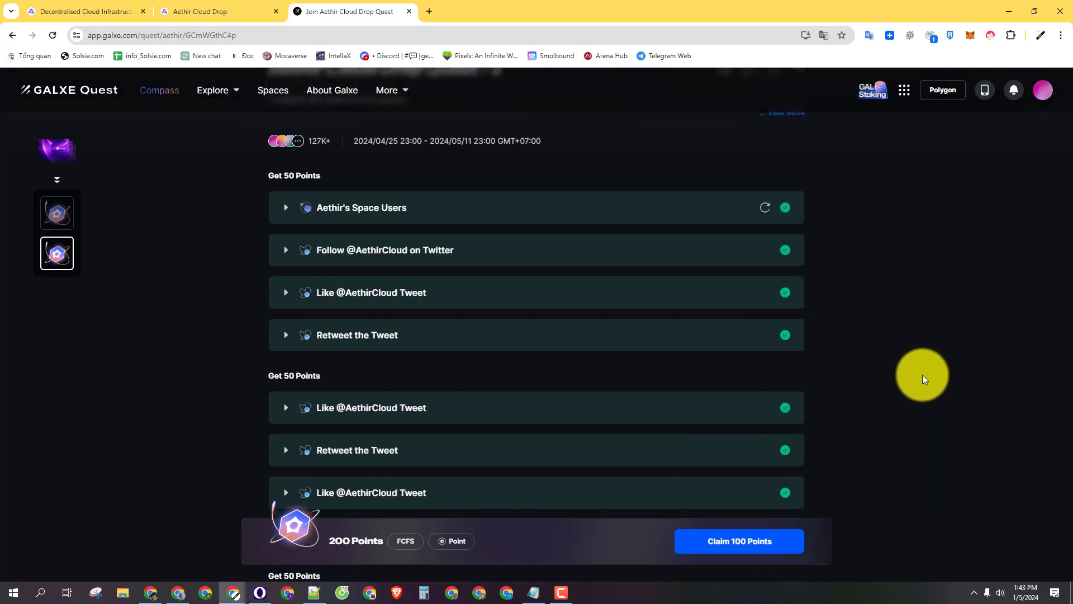
{"action": "scroll", "coordinate": [923, 378], "scroll_direction": "down", "scroll_amount": 10}
{"action": "scroll", "coordinate": [926, 380], "scroll_direction": "up", "scroll_amount": 3}
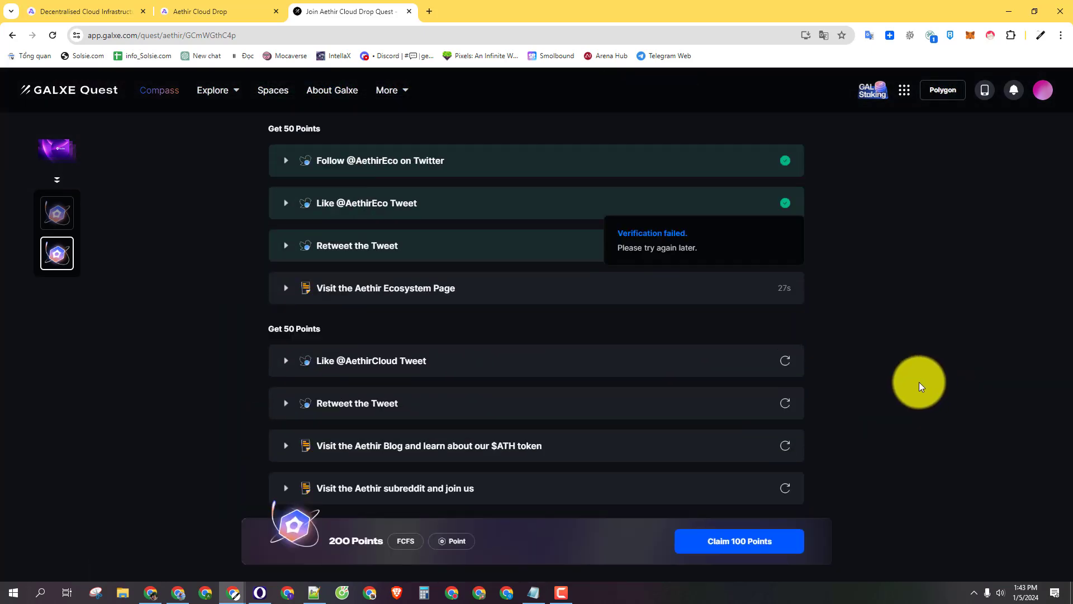
{"action": "left_click", "coordinate": [371, 361]}
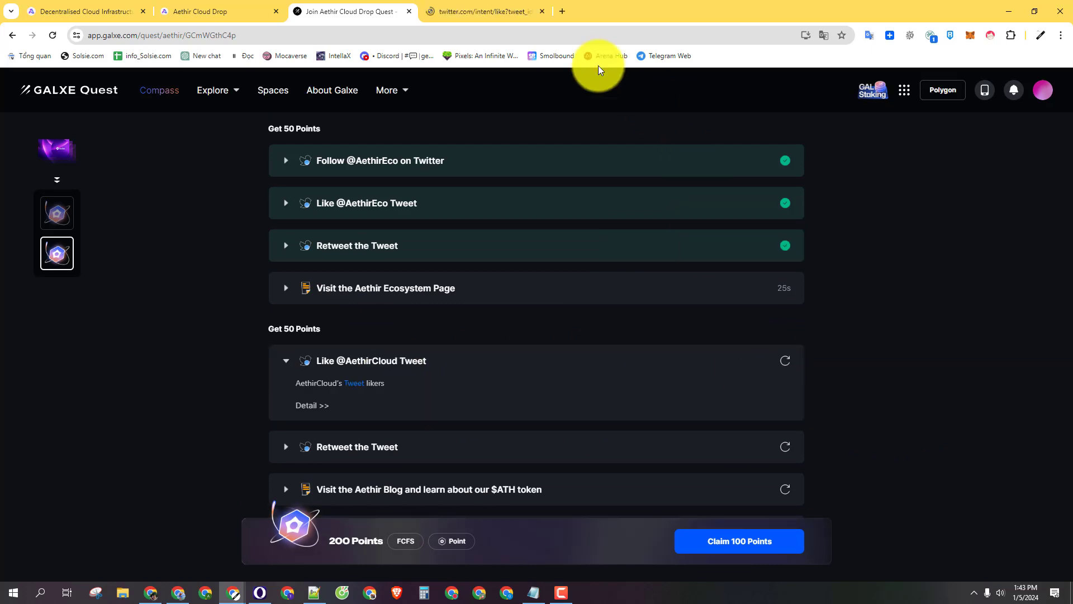
{"action": "left_click", "coordinate": [492, 12]}
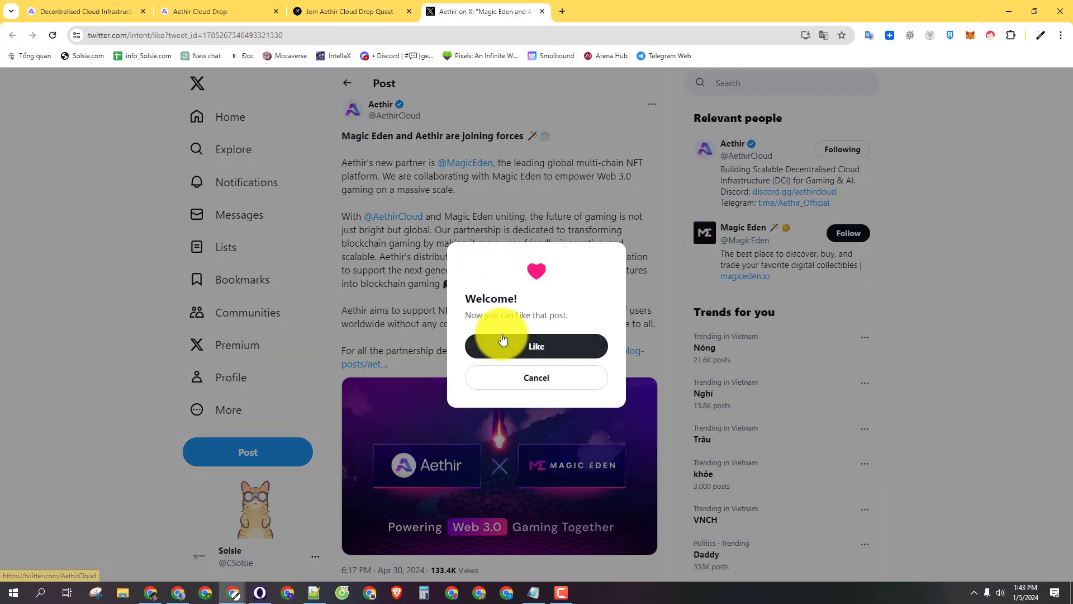
{"action": "left_click", "coordinate": [503, 342]}
{"action": "left_click", "coordinate": [542, 11]}
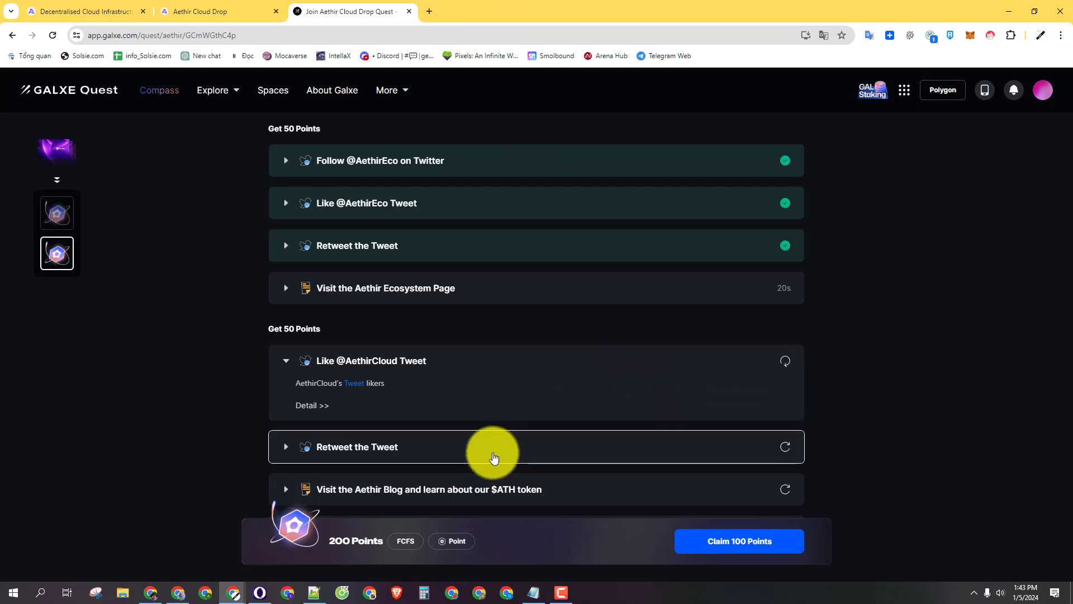
Step: Repost the Magic Eden partnership post from the fourth group's retweet task, close the post and verify the task
{"action": "left_click", "coordinate": [395, 445]}
{"action": "scroll", "coordinate": [492, 386], "scroll_direction": "down", "scroll_amount": 1}
{"action": "left_click", "coordinate": [501, 391]}
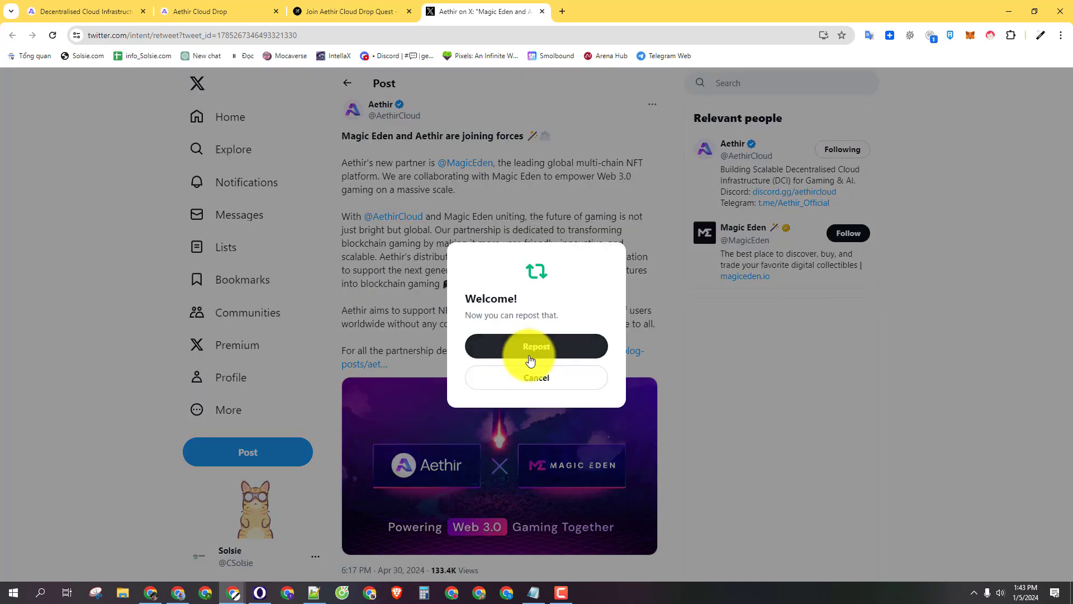
{"action": "left_click", "coordinate": [535, 350]}
{"action": "left_click", "coordinate": [541, 11]}
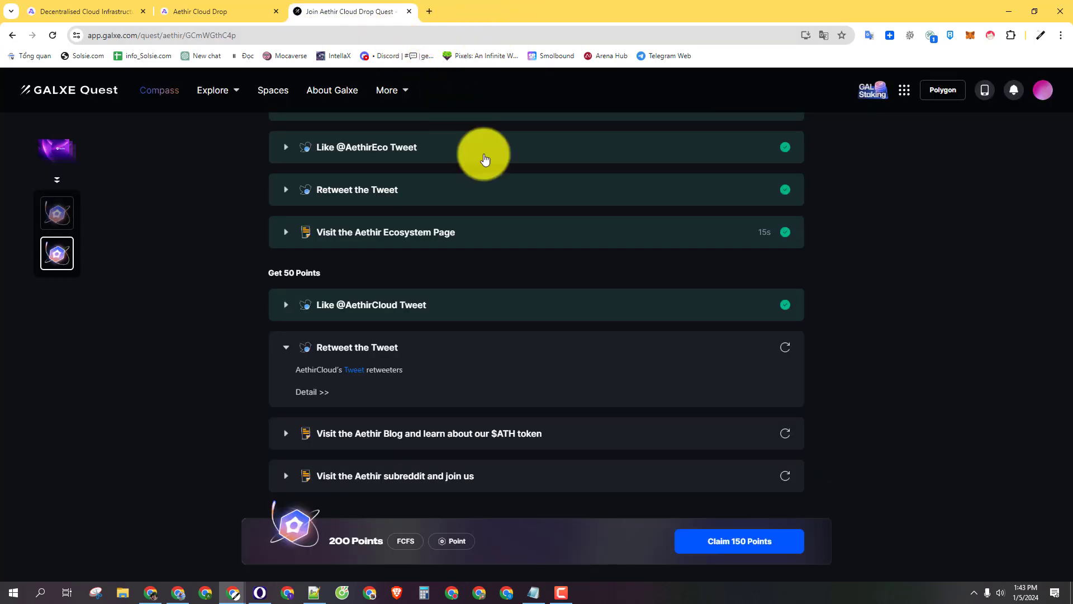
{"action": "scroll", "coordinate": [727, 307], "scroll_direction": "up", "scroll_amount": 1}
{"action": "left_click", "coordinate": [787, 407]}
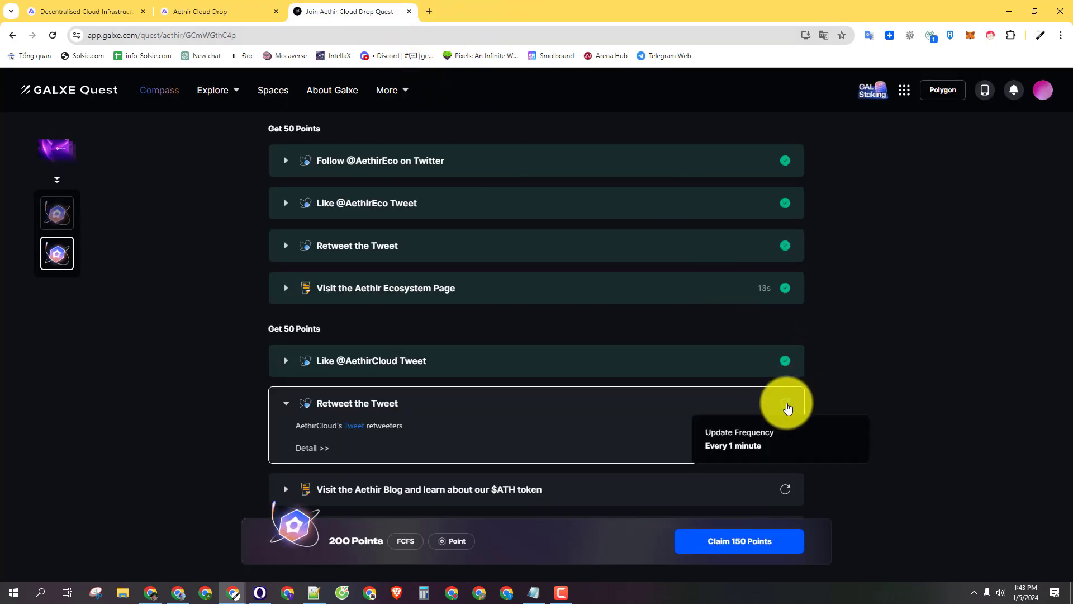
Step: Visit the Aethir Blog article about the $ATH token from the fourth group's task, close it and request verification
{"action": "scroll", "coordinate": [855, 374], "scroll_direction": "down", "scroll_amount": 3}
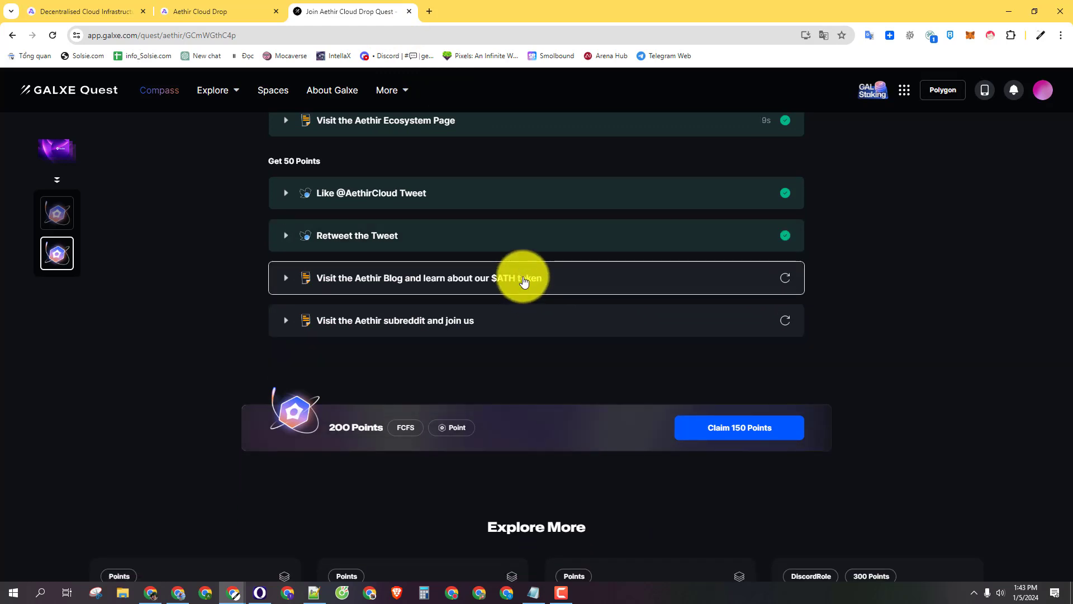
{"action": "left_click", "coordinate": [521, 281]}
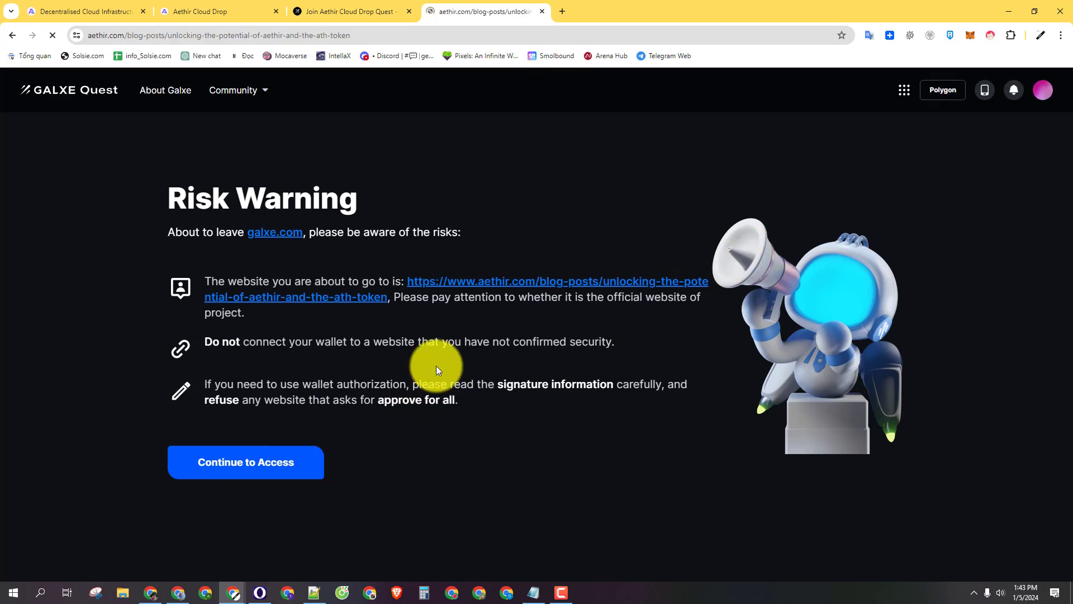
{"action": "scroll", "coordinate": [632, 341], "scroll_direction": "down", "scroll_amount": 8}
{"action": "scroll", "coordinate": [632, 338], "scroll_direction": "down", "scroll_amount": 15}
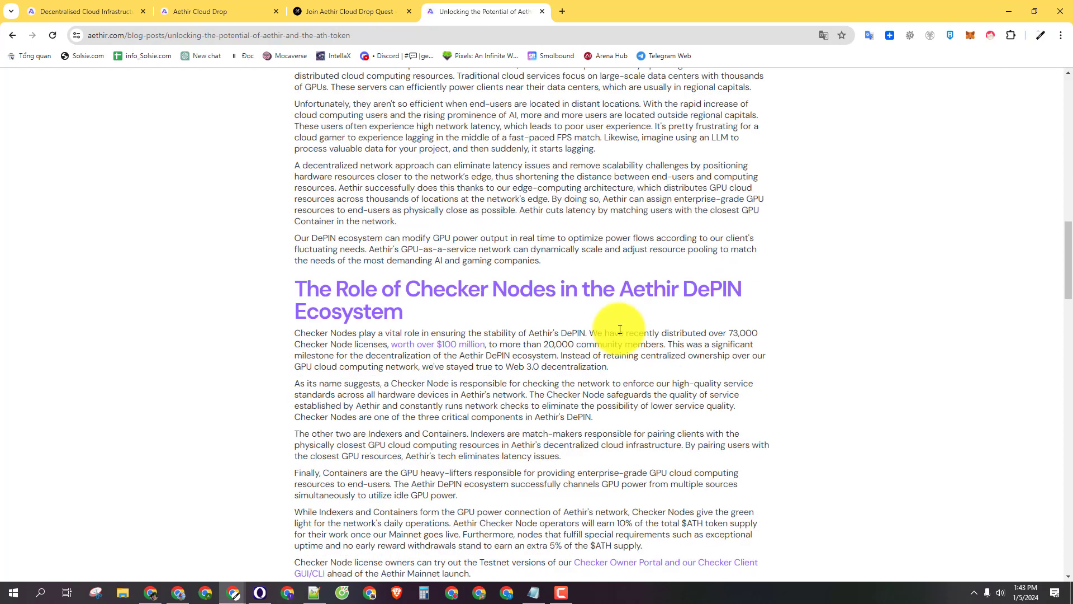
{"action": "middle_click", "coordinate": [486, 12]}
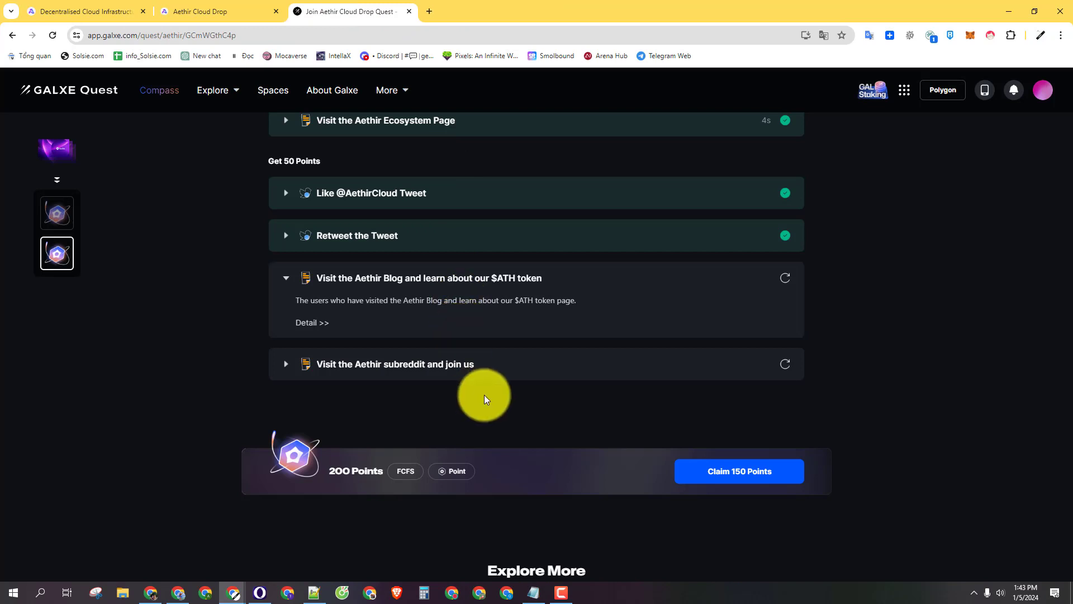
{"action": "left_click", "coordinate": [785, 278]}
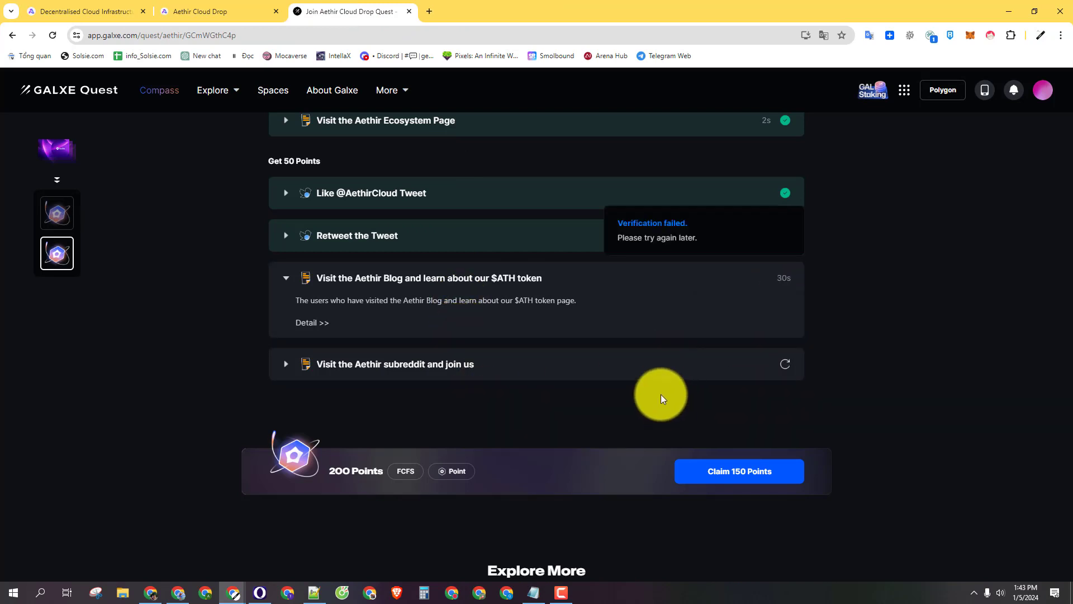
Step: Visit the r/AethirCloud subreddit from the fourth group's task and sign in to Reddit with the suggested Google account
{"action": "left_click", "coordinate": [471, 366]}
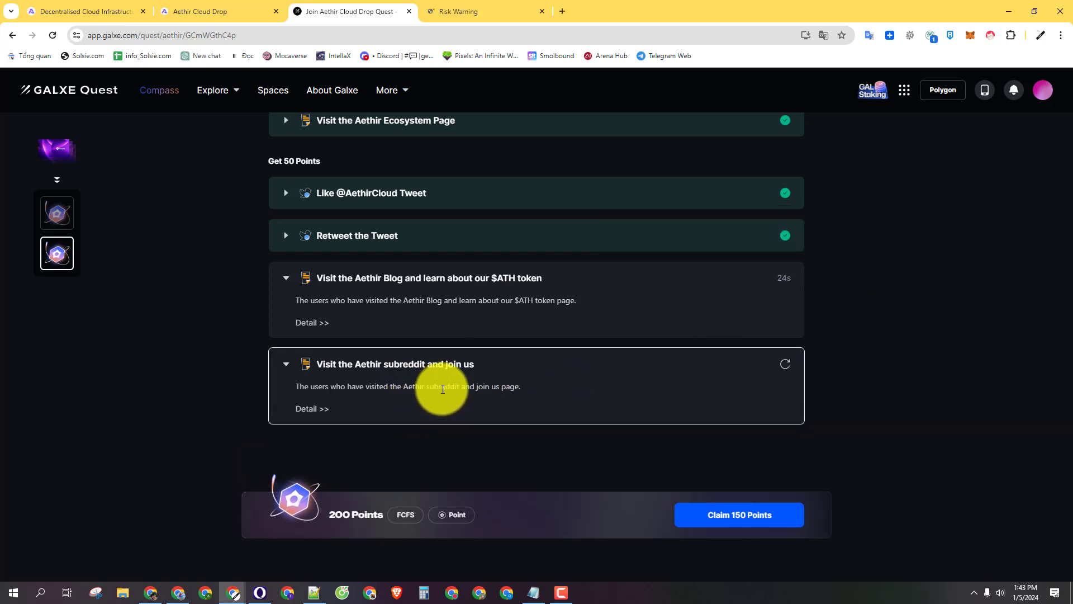
{"action": "left_click", "coordinate": [475, 11]}
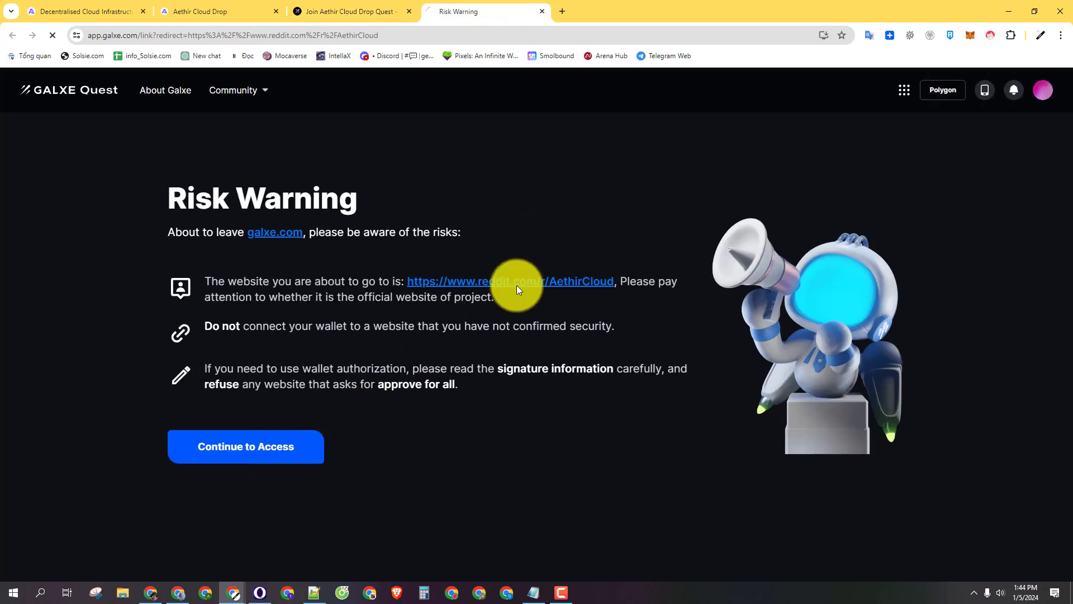
{"action": "left_click", "coordinate": [517, 282]}
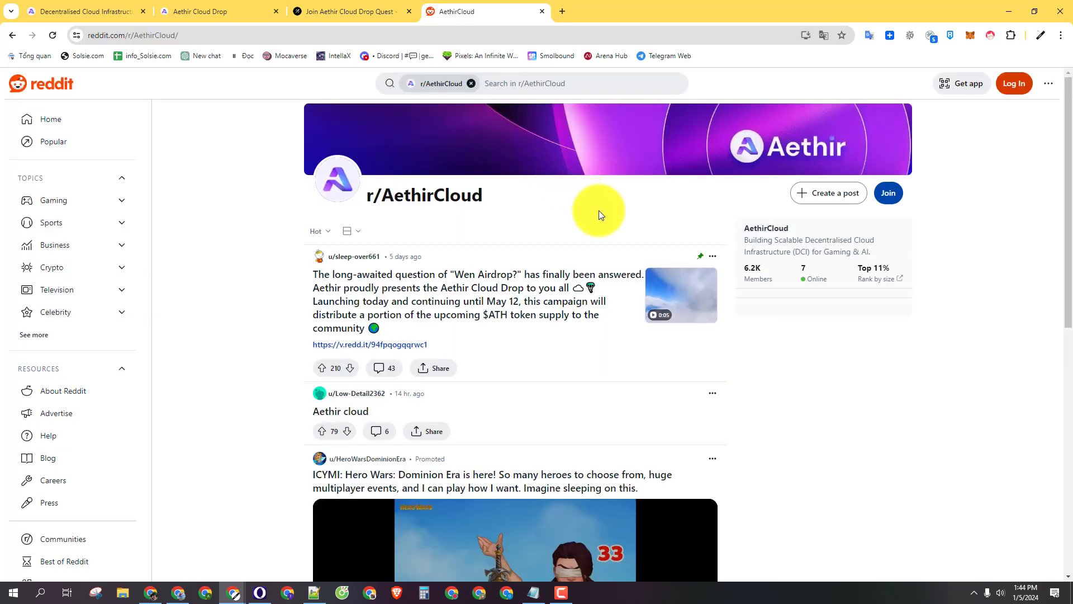
{"action": "scroll", "coordinate": [598, 210], "scroll_direction": "down", "scroll_amount": 9}
{"action": "scroll", "coordinate": [711, 231], "scroll_direction": "up", "scroll_amount": 4}
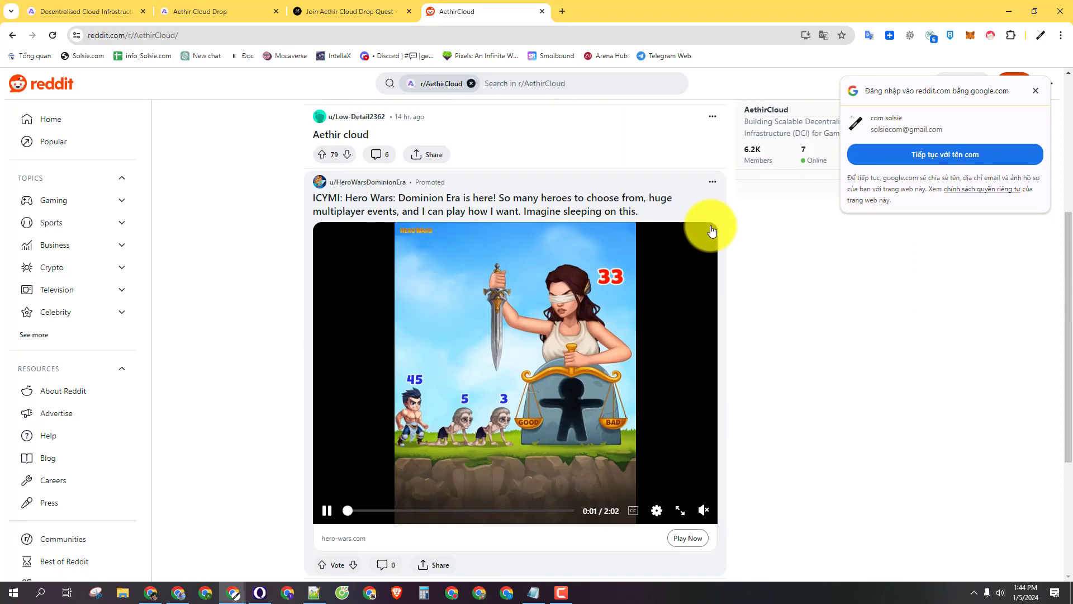
{"action": "scroll", "coordinate": [711, 231], "scroll_direction": "up", "scroll_amount": 3}
{"action": "left_click", "coordinate": [920, 159]}
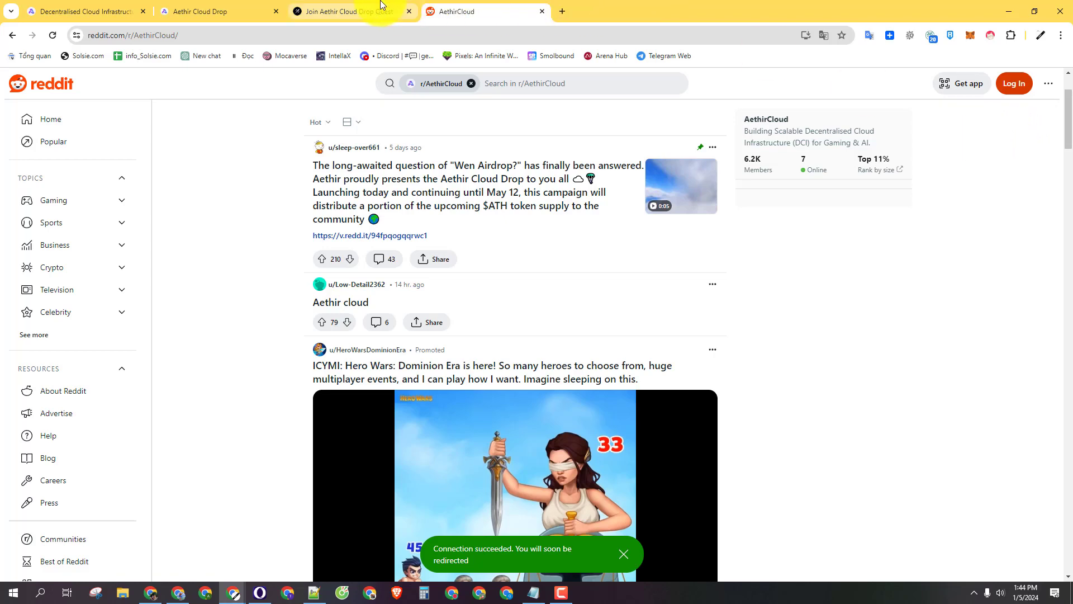
Step: Verify the subreddit task on the Galxe quest and claim the quest's 200 points
{"action": "left_click", "coordinate": [353, 5]}
{"action": "left_click", "coordinate": [785, 364]}
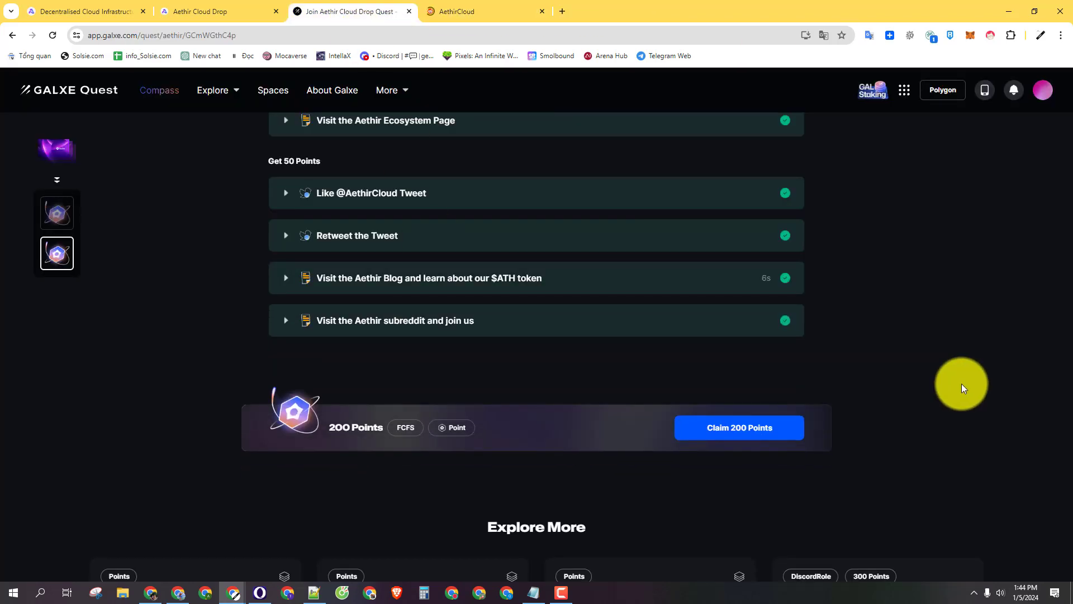
{"action": "scroll", "coordinate": [693, 445], "scroll_direction": "up", "scroll_amount": 8}
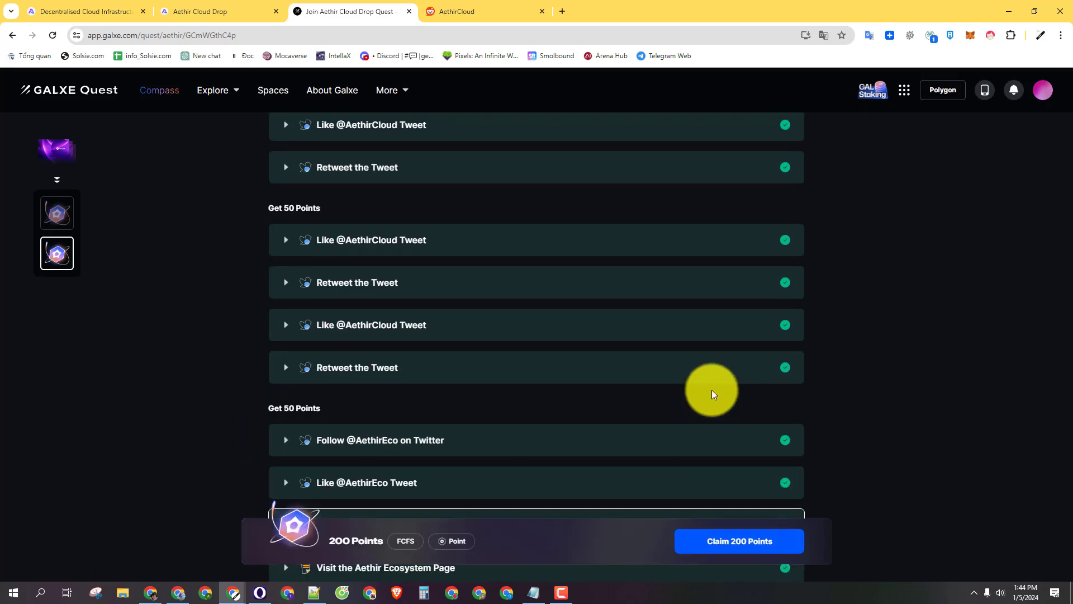
{"action": "scroll", "coordinate": [702, 195], "scroll_direction": "down", "scroll_amount": 7}
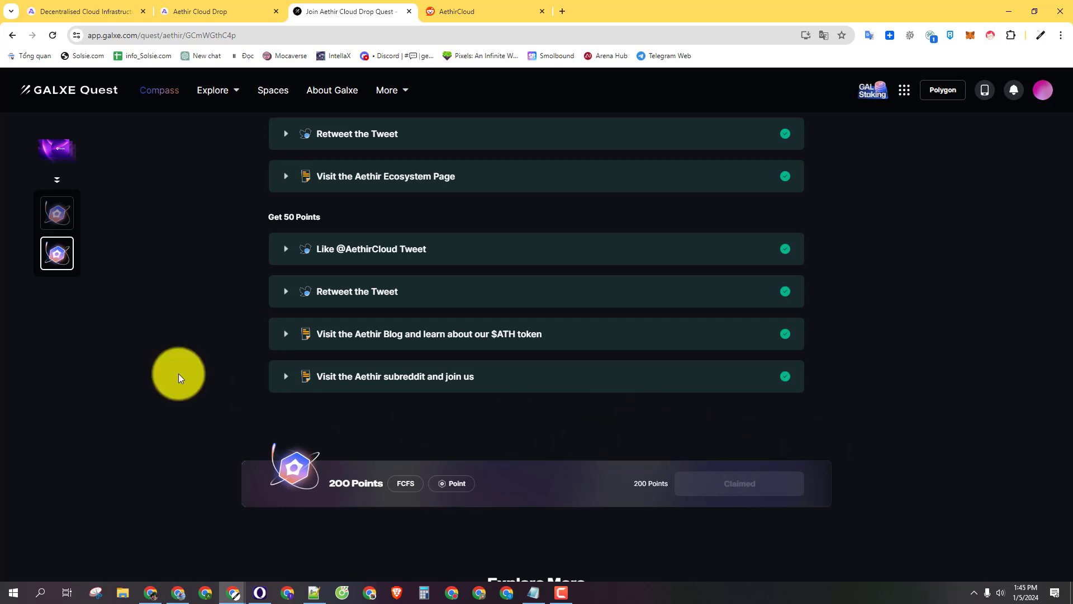
Step: Close the Galxe quest and open the Layer3 quiz from the Aethir Cloud Drop task list
{"action": "key", "text": "ctrl+w"}
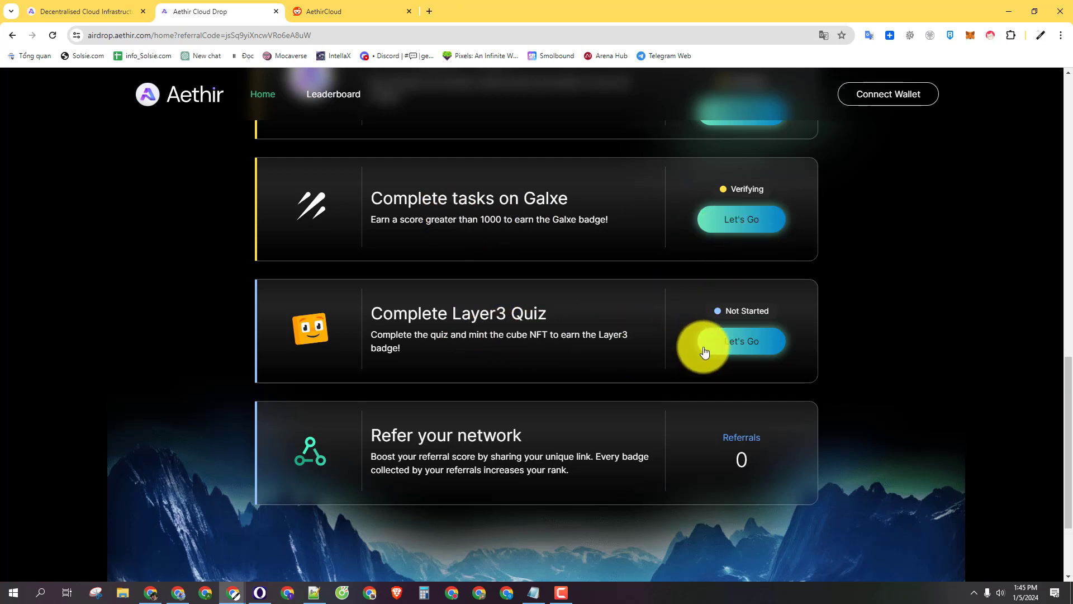
{"action": "left_click", "coordinate": [749, 348]}
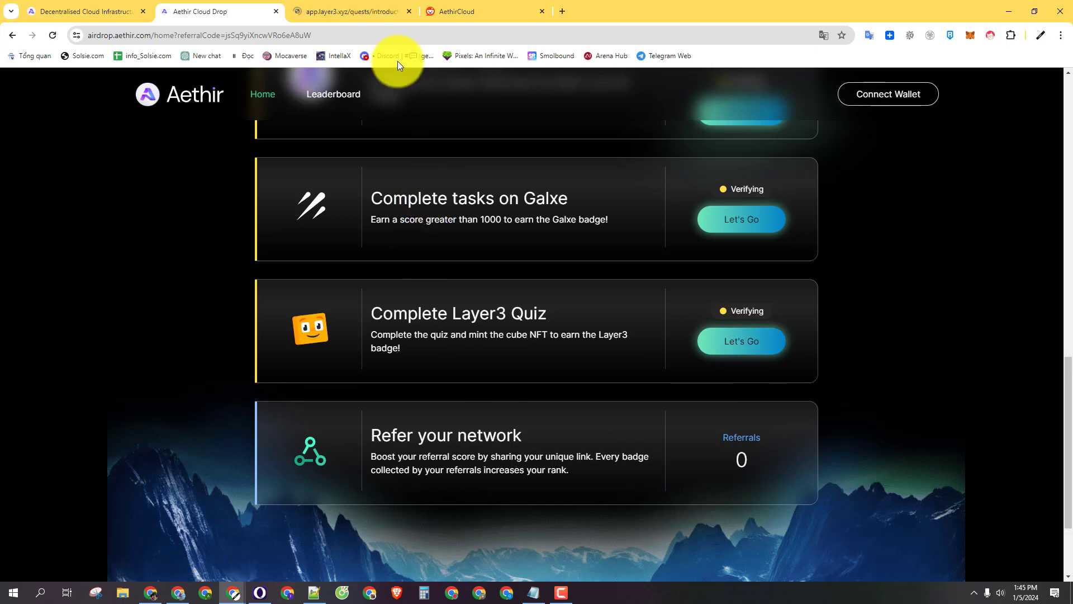
{"action": "left_click", "coordinate": [369, 17]}
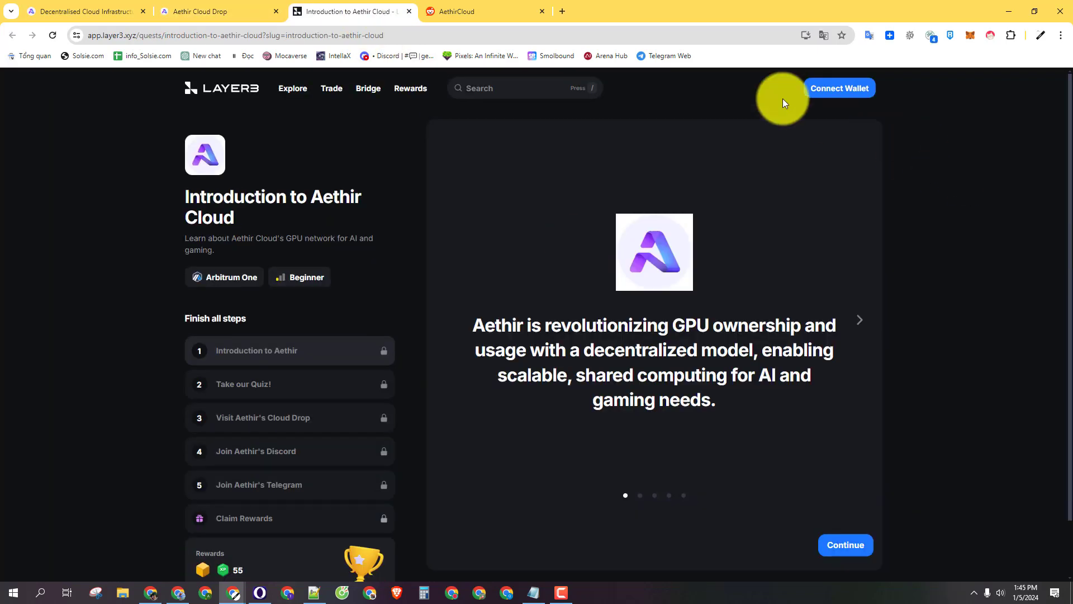
Step: Connect the MetaMask wallet to Layer3 on Ethereum and create a new Layer3 account with the captcha completed
{"action": "left_click", "coordinate": [855, 102]}
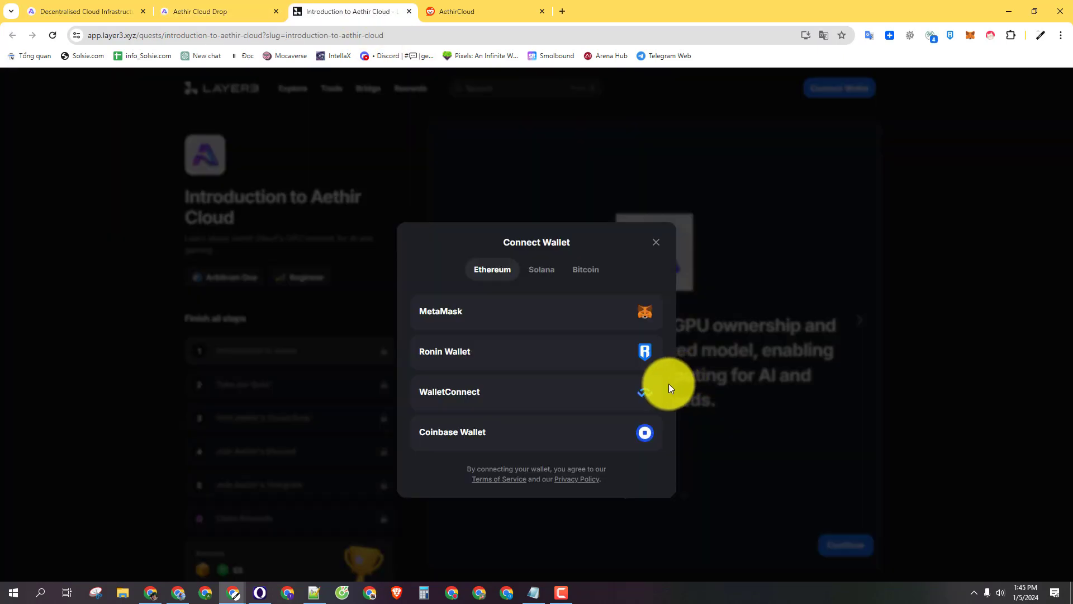
{"action": "left_click", "coordinate": [567, 316]}
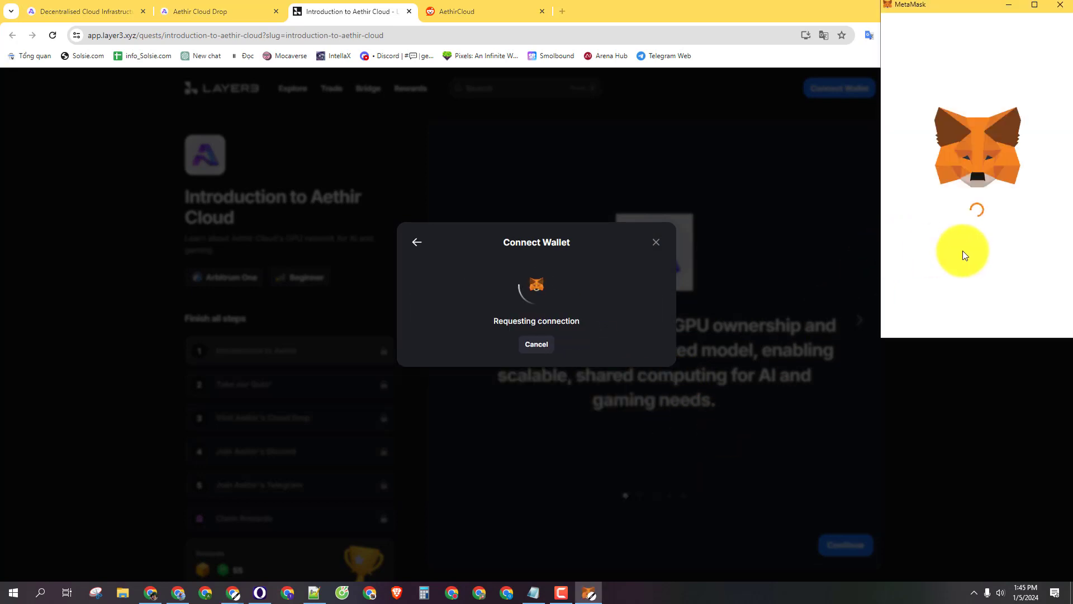
{"action": "left_click", "coordinate": [1012, 318]}
{"action": "left_click", "coordinate": [1012, 317]}
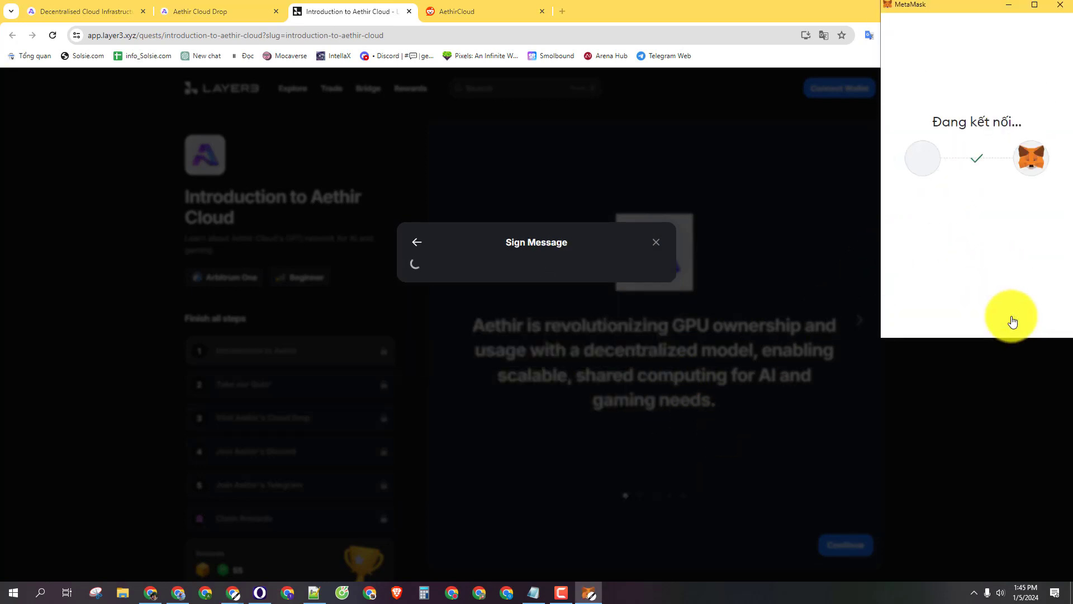
{"action": "left_click", "coordinate": [1018, 316]}
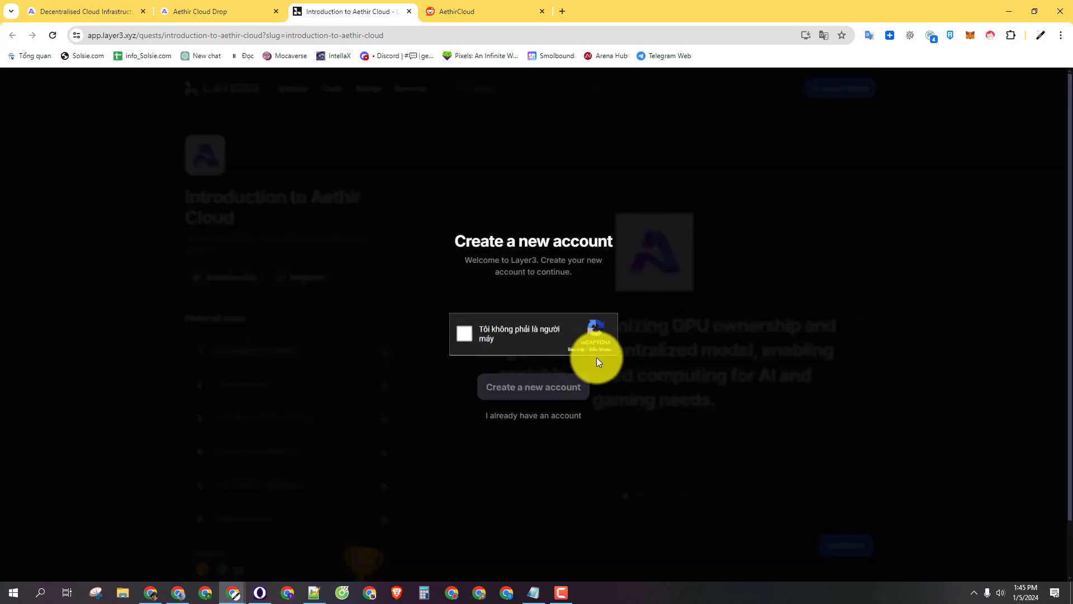
{"action": "left_click", "coordinate": [461, 333]}
{"action": "left_click", "coordinate": [542, 396]}
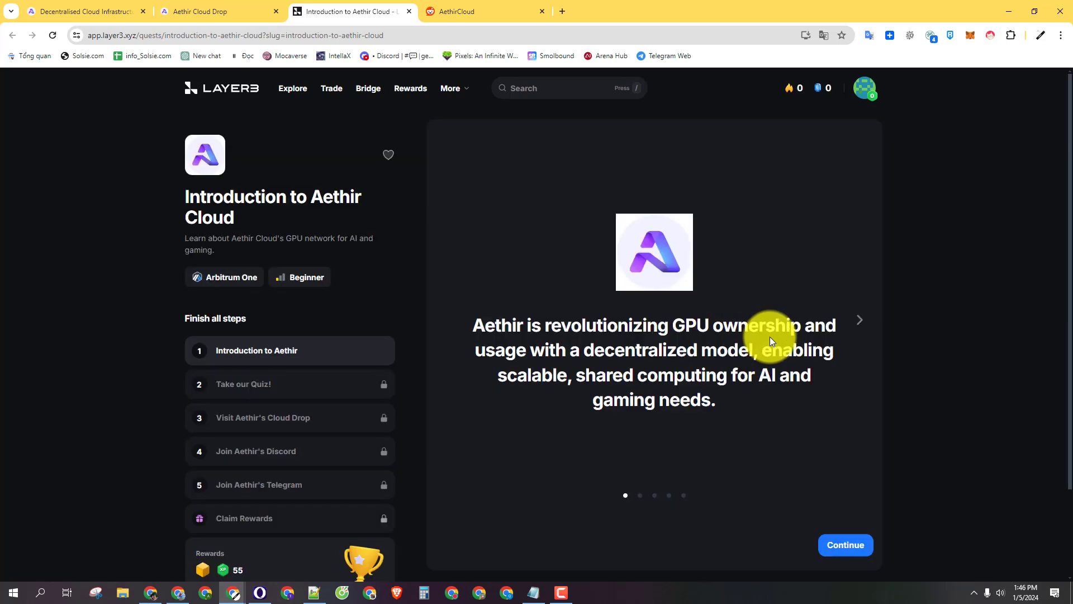
Step: Go through all the Introduction to Aethir slides and start the 10-question quiz
{"action": "scroll", "coordinate": [769, 337], "scroll_direction": "down", "scroll_amount": 3}
{"action": "scroll", "coordinate": [757, 324], "scroll_direction": "up", "scroll_amount": 3}
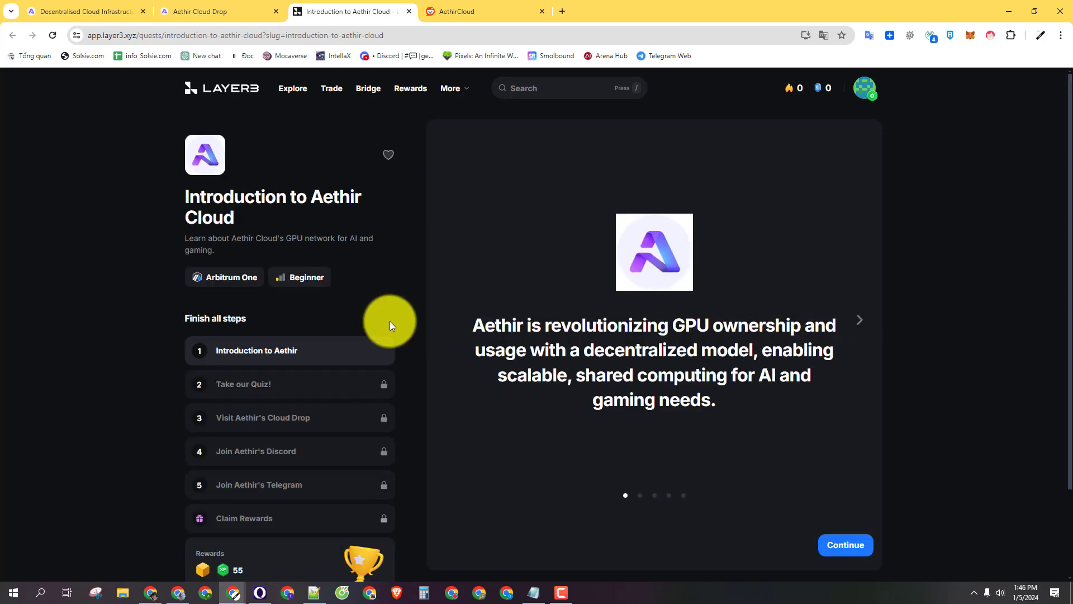
{"action": "double_click", "coordinate": [846, 546]}
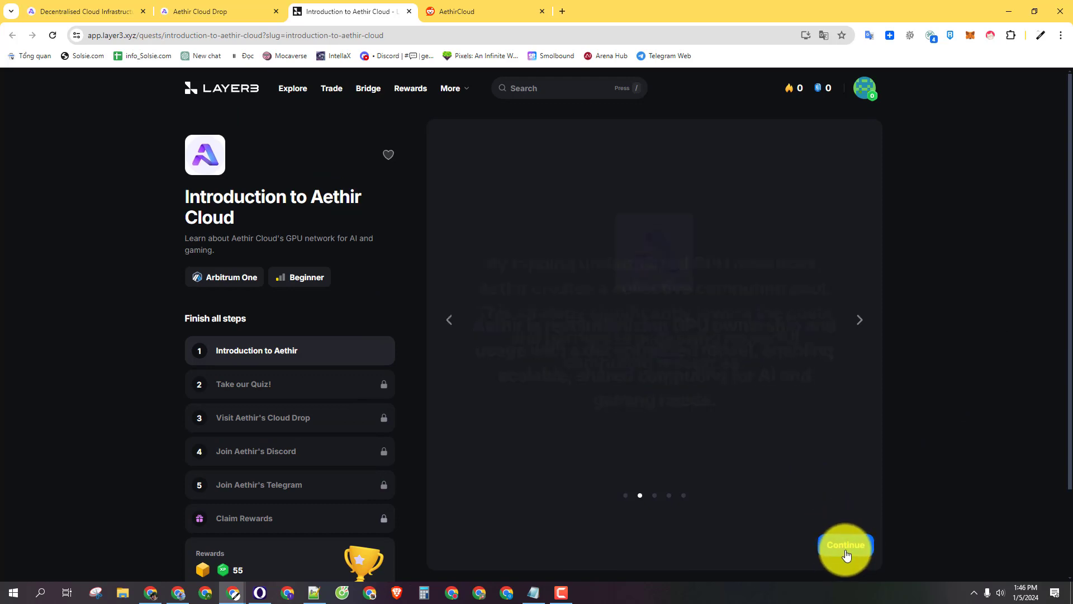
{"action": "left_click", "coordinate": [848, 546]}
{"action": "left_click", "coordinate": [847, 547]}
{"action": "left_click", "coordinate": [848, 546]}
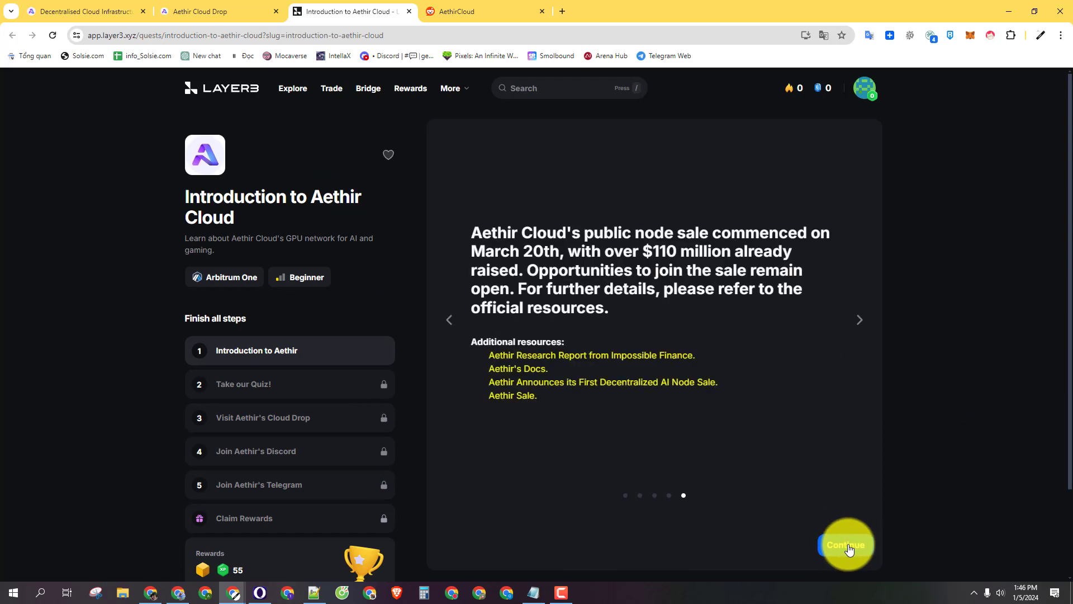
{"action": "left_click", "coordinate": [848, 547]}
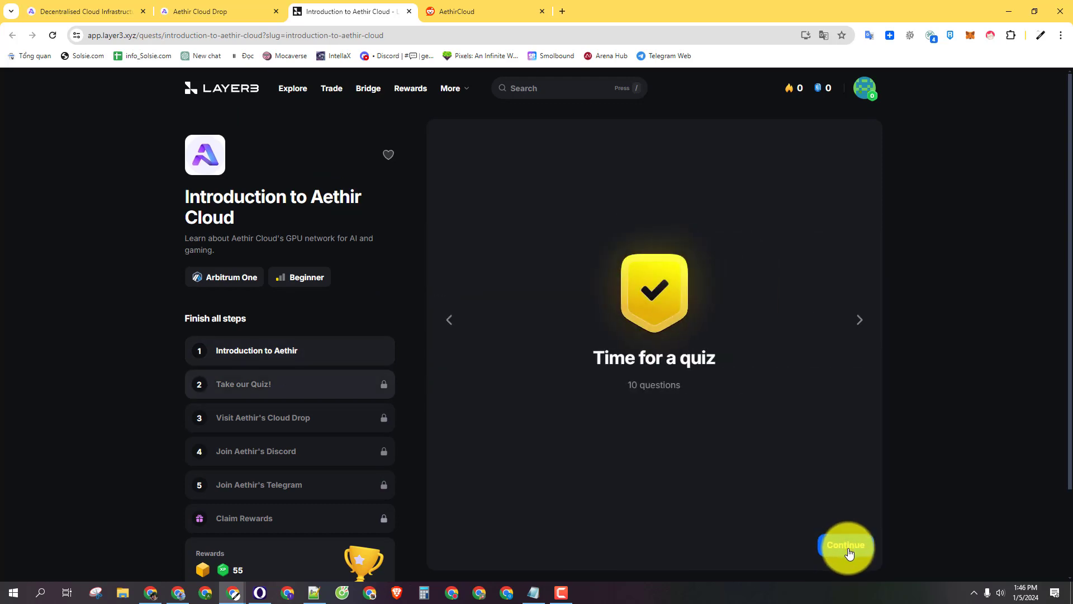
{"action": "left_click", "coordinate": [848, 548]}
Step: Answer quiz question 1 on GPU numbers with 20 times more and question 2 on infrastructure capital with 30x more
{"action": "left_click", "coordinate": [620, 287]}
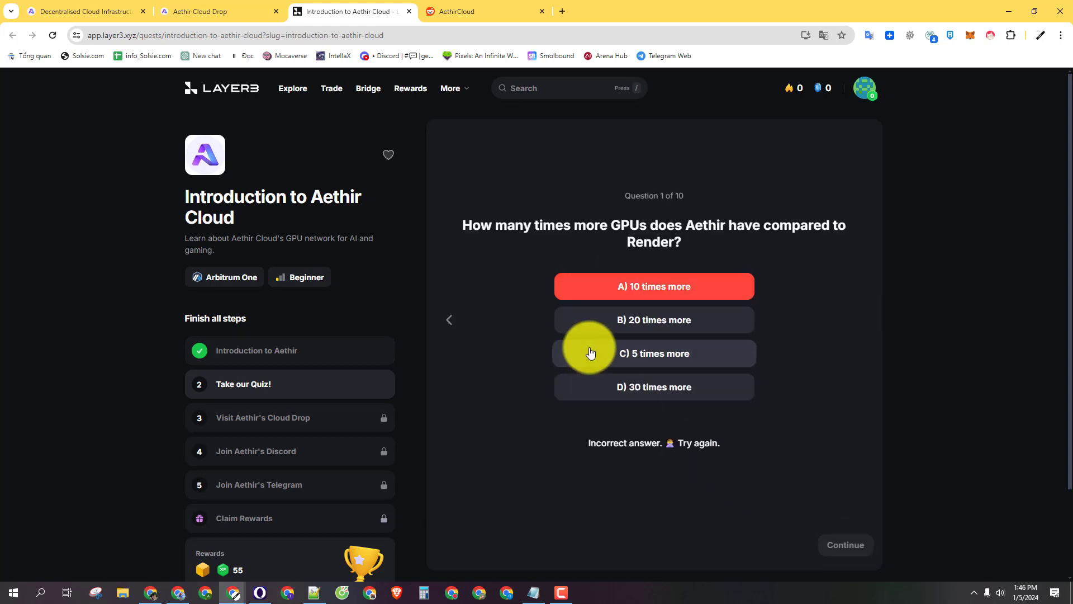
{"action": "left_click", "coordinate": [665, 325]}
{"action": "left_click", "coordinate": [843, 544]}
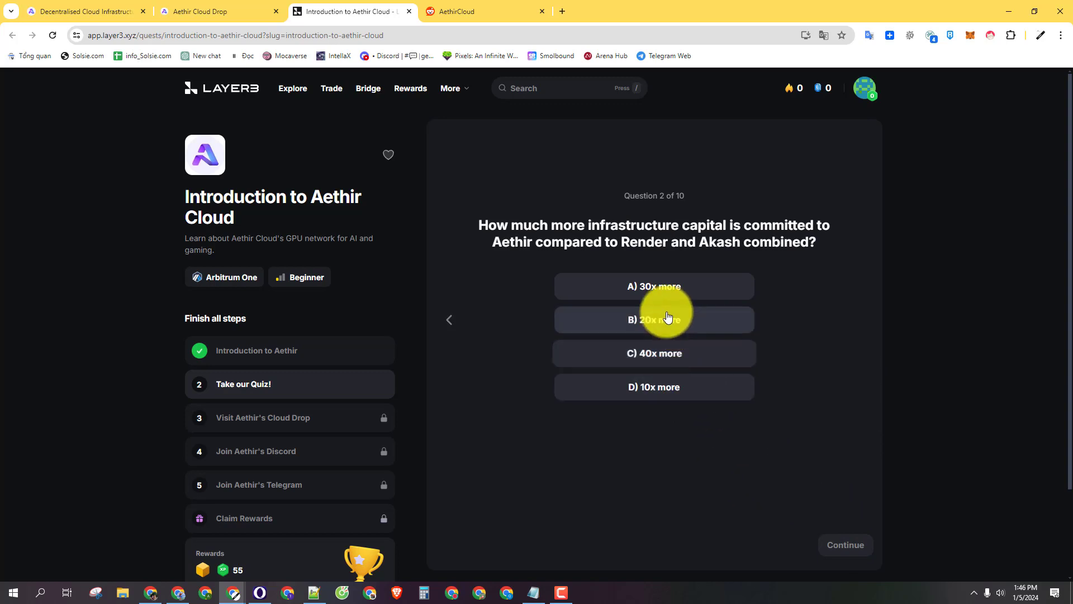
{"action": "left_click", "coordinate": [658, 286]}
{"action": "left_click", "coordinate": [840, 548]}
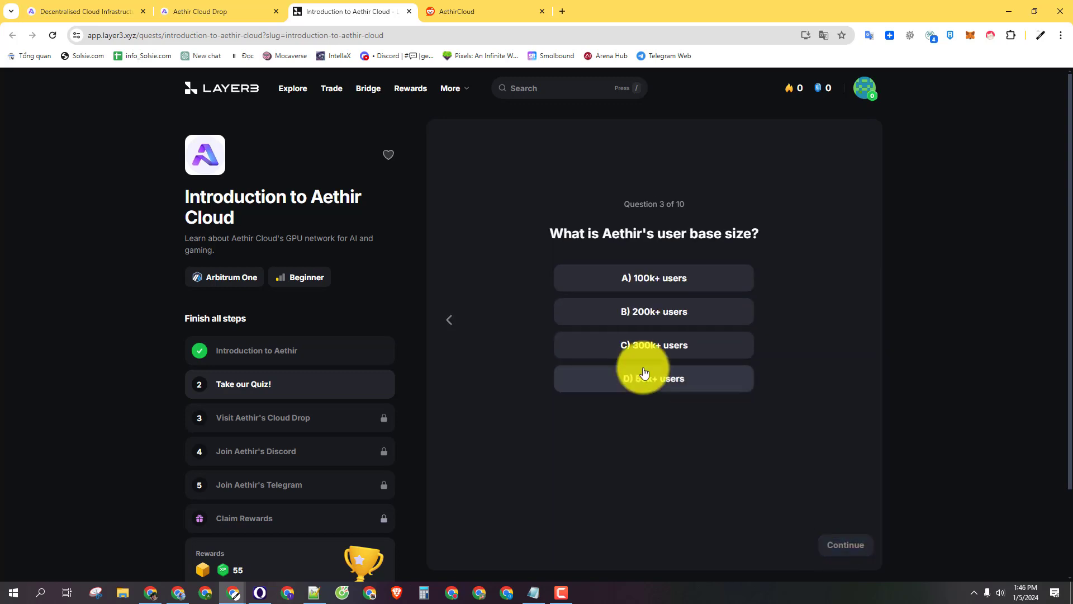
Step: Answer quiz question 3 on user base size with 200k+ users and question 4 with 10+ game studios
{"action": "left_click", "coordinate": [635, 313]}
{"action": "left_click", "coordinate": [848, 540]}
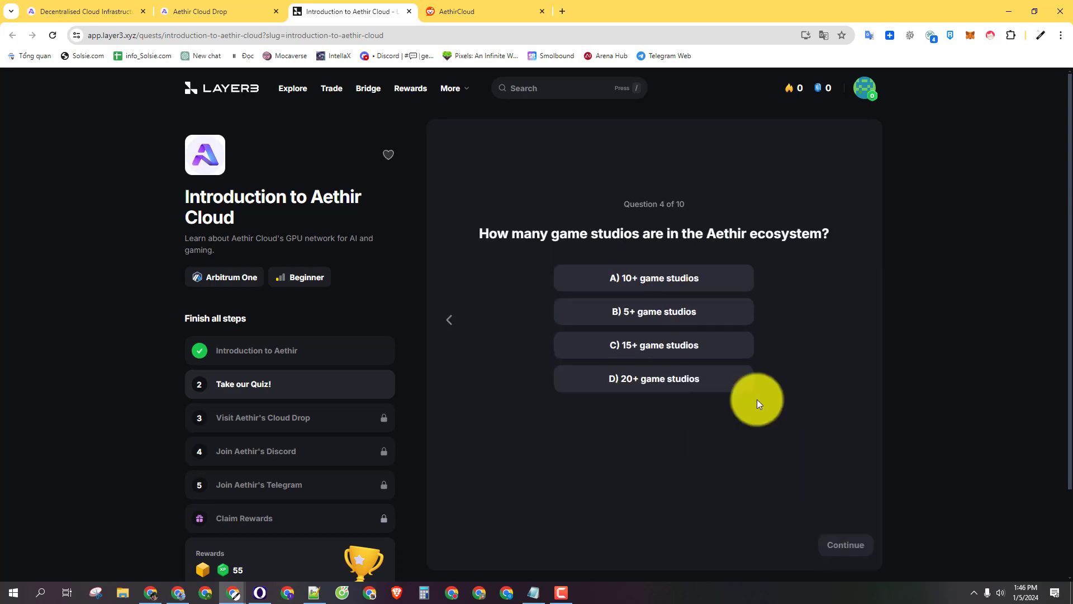
{"action": "left_click", "coordinate": [666, 278]}
{"action": "left_click", "coordinate": [838, 541]}
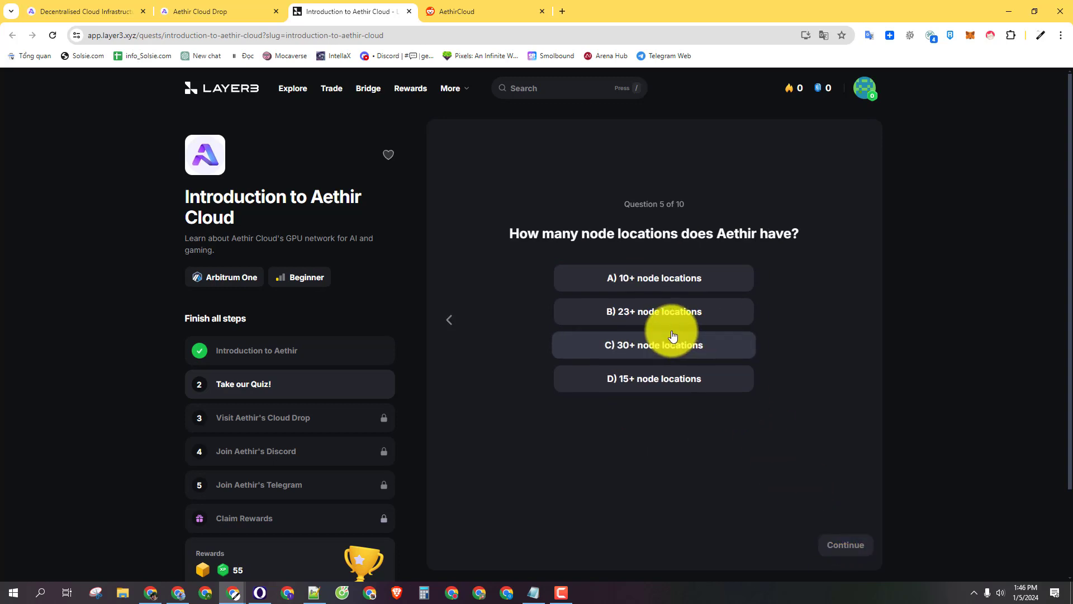
Step: Answer quiz question 5 with 23+ node locations and question 6 with the largest telecommunications company in the world
{"action": "left_click", "coordinate": [651, 311]}
{"action": "left_click", "coordinate": [841, 541]}
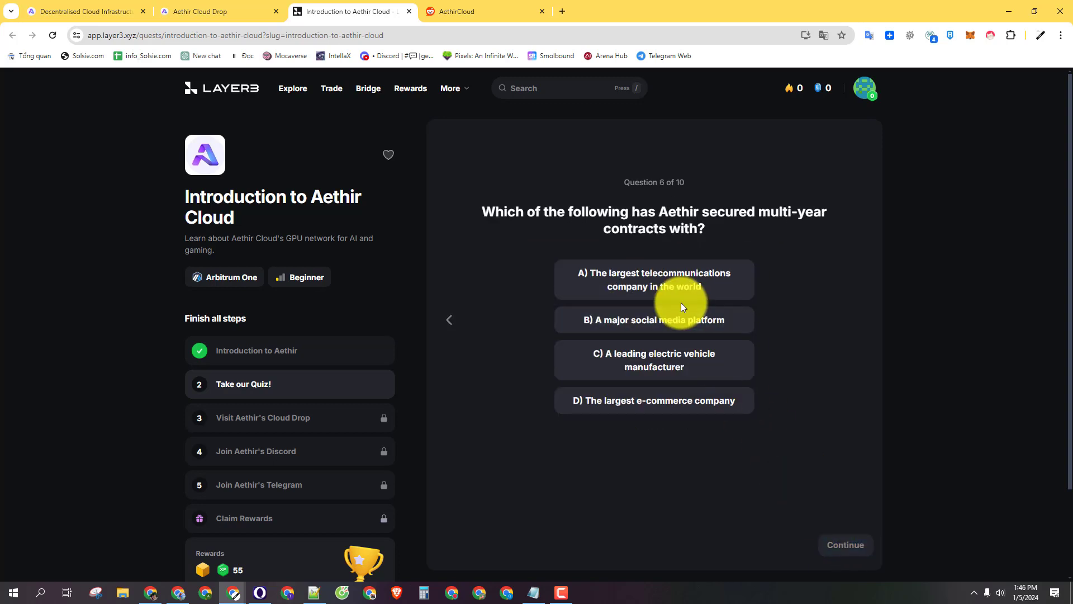
{"action": "left_click", "coordinate": [668, 287]}
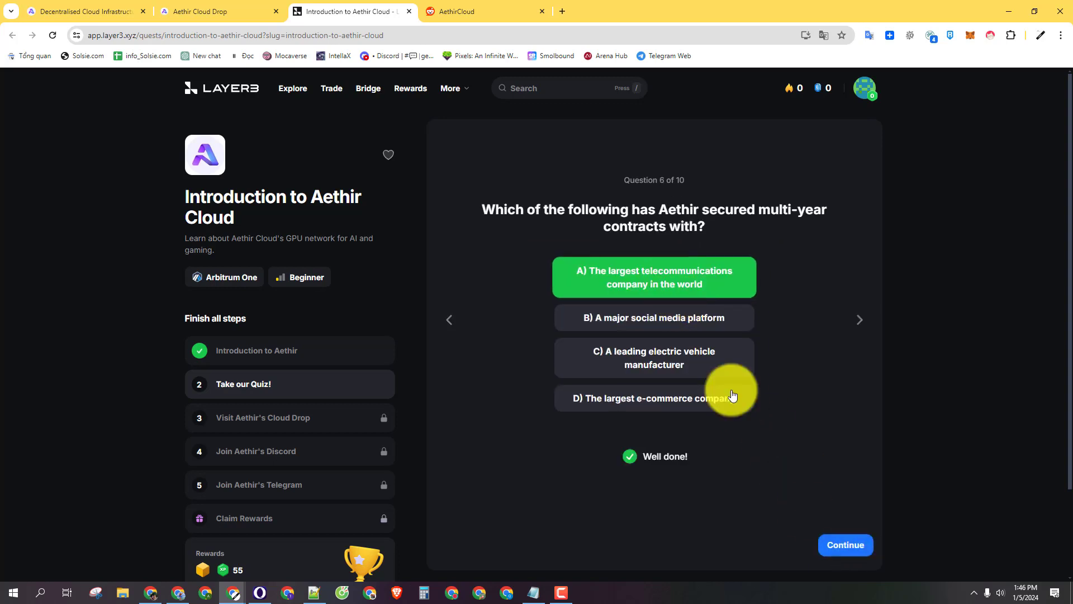
{"action": "left_click", "coordinate": [847, 546]}
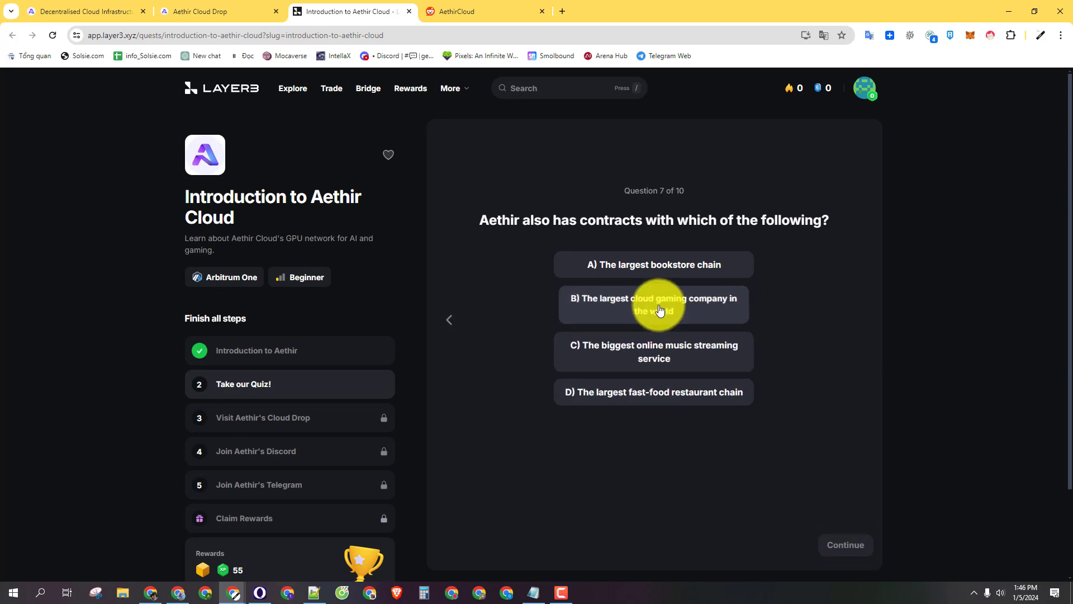
Step: Answer quiz question 7 with the largest cloud gaming company in the world and question 8 with LLM training enterprise clients
{"action": "left_click", "coordinate": [660, 311]}
{"action": "left_click", "coordinate": [856, 548]}
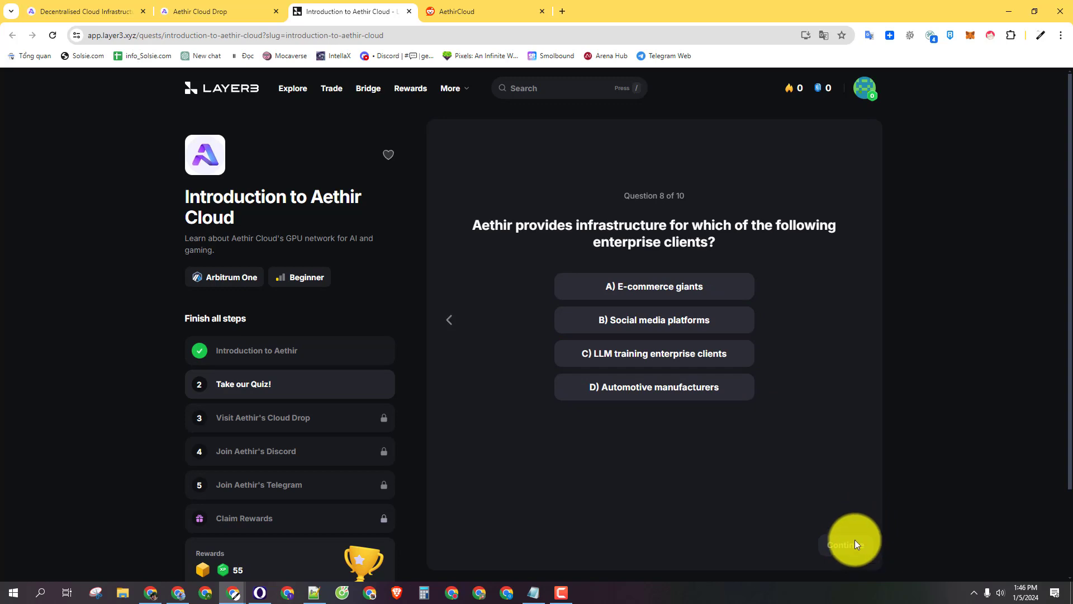
{"action": "left_click", "coordinate": [698, 356]}
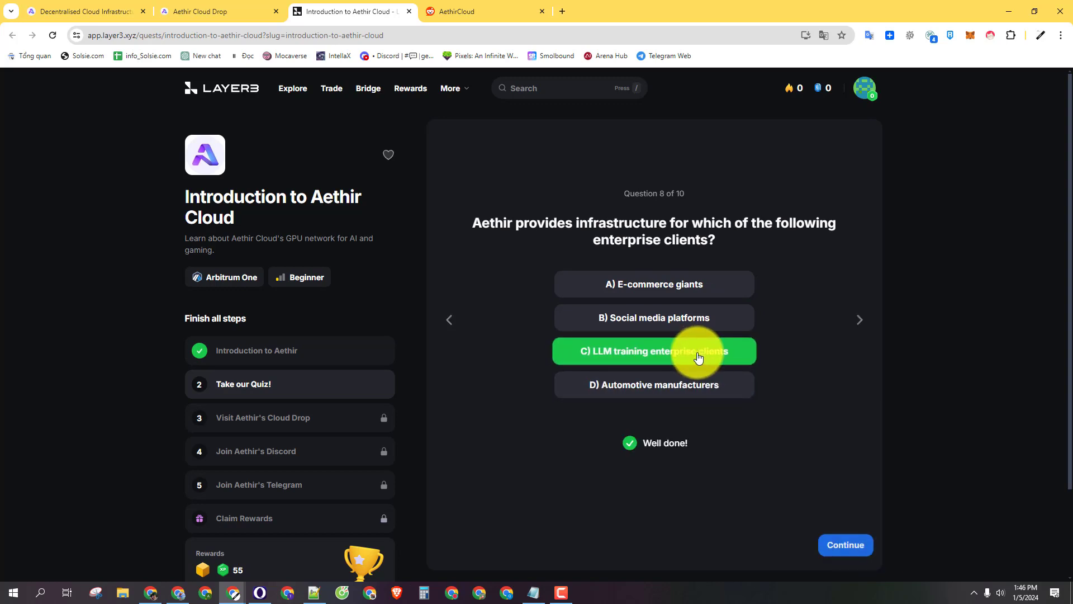
{"action": "left_click", "coordinate": [836, 542]}
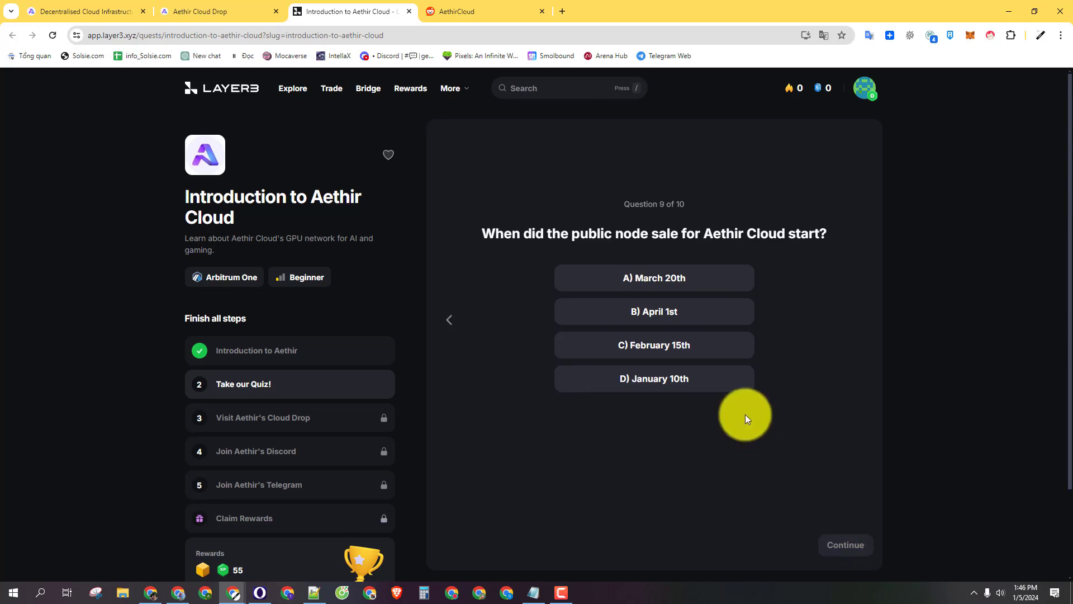
Step: Answer quiz question 9 on the public node sale start with March 20th, and finish the quiz with question 10
{"action": "left_click", "coordinate": [663, 278]}
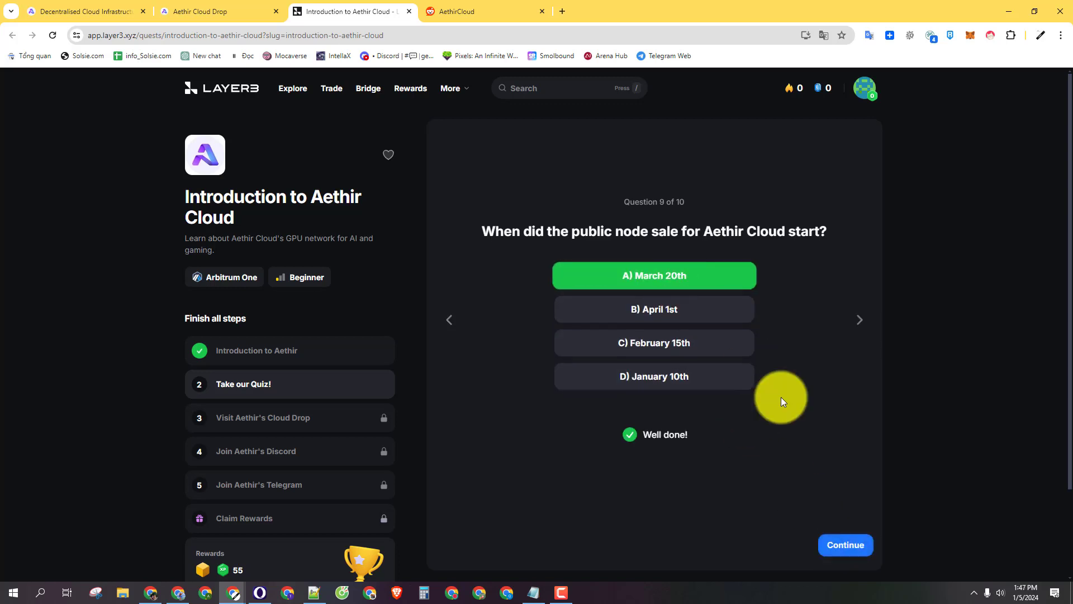
{"action": "left_click", "coordinate": [843, 550]}
{"action": "left_click", "coordinate": [701, 378]}
{"action": "left_click", "coordinate": [846, 542]}
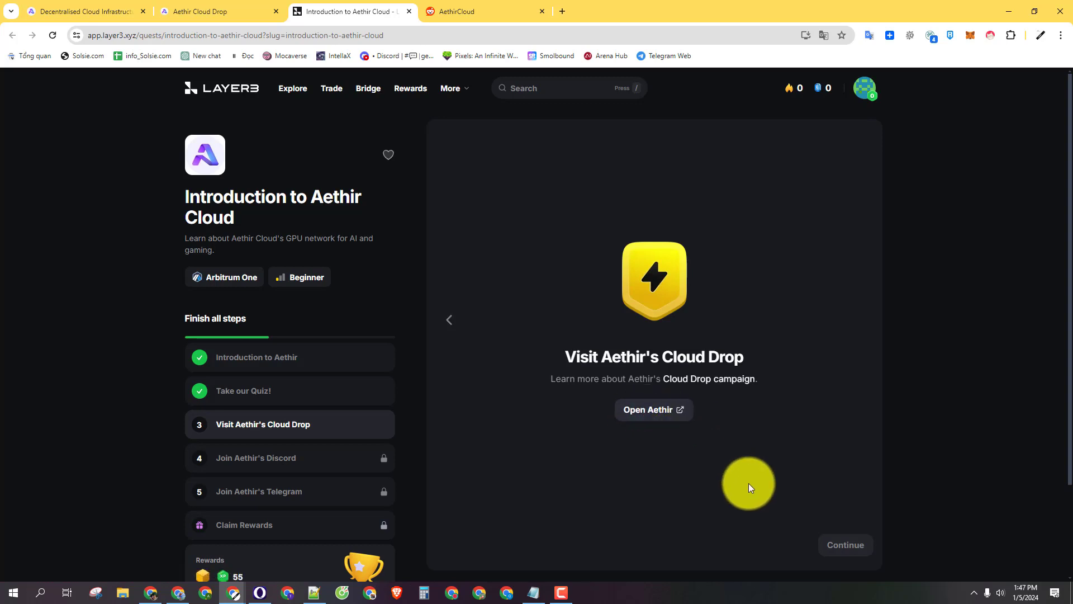
Step: Visit Aethir's Cloud Drop site from the third Layer3 task and continue the quest to the Discord task
{"action": "left_click", "coordinate": [665, 411]}
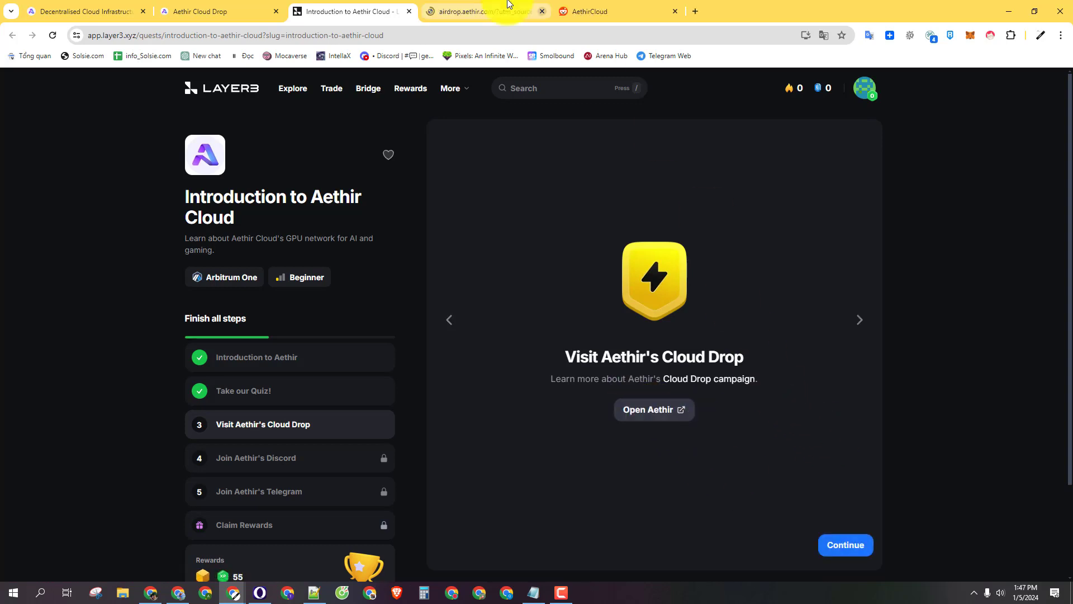
{"action": "scroll", "coordinate": [736, 218], "scroll_direction": "down", "scroll_amount": 3}
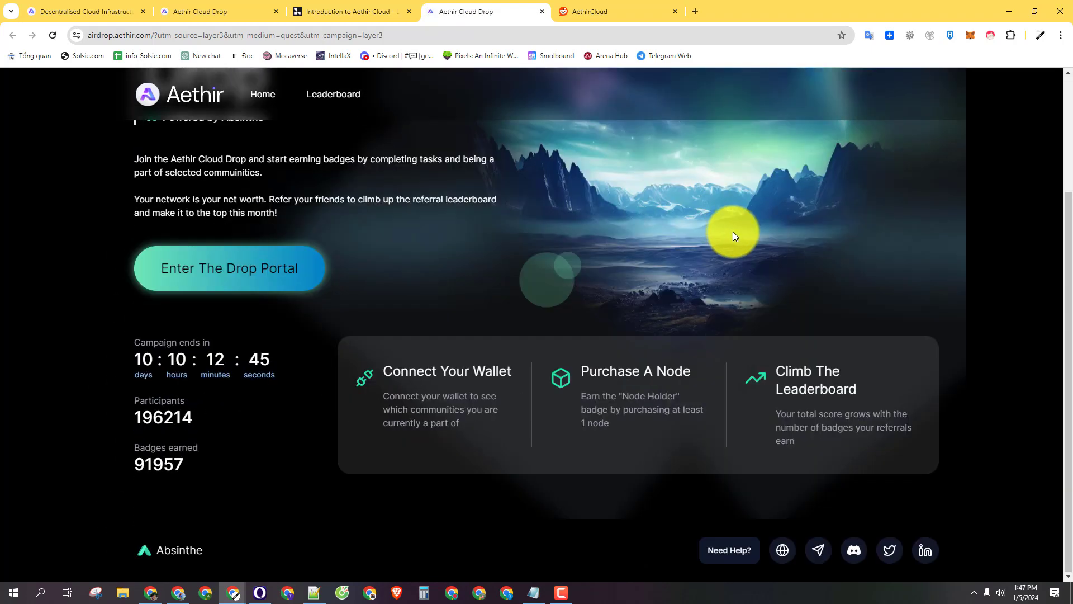
{"action": "scroll", "coordinate": [736, 226], "scroll_direction": "up", "scroll_amount": 5}
{"action": "left_click", "coordinate": [391, 11]}
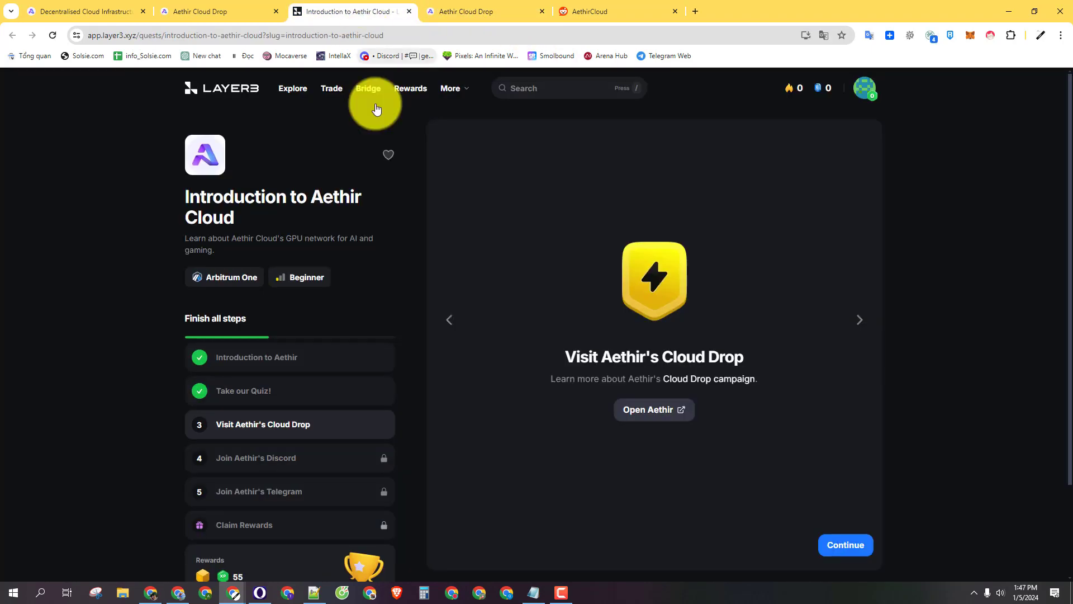
{"action": "left_click", "coordinate": [866, 539]}
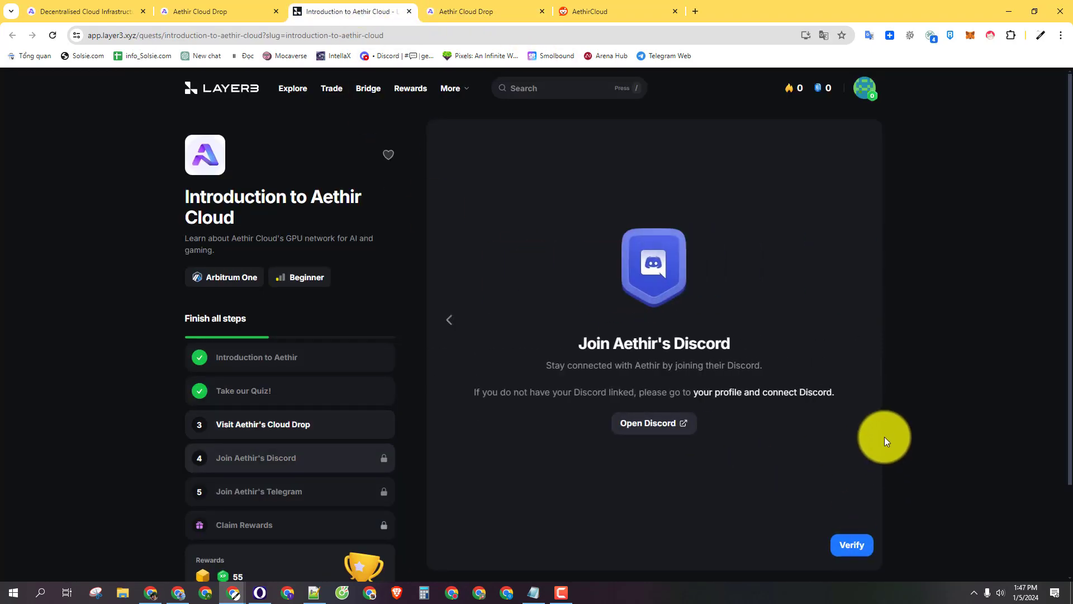
Step: Accept the Aethir Discord server invite from the Layer3 task and agree to the server rules
{"action": "left_click", "coordinate": [662, 428]}
{"action": "left_click", "coordinate": [591, 8]}
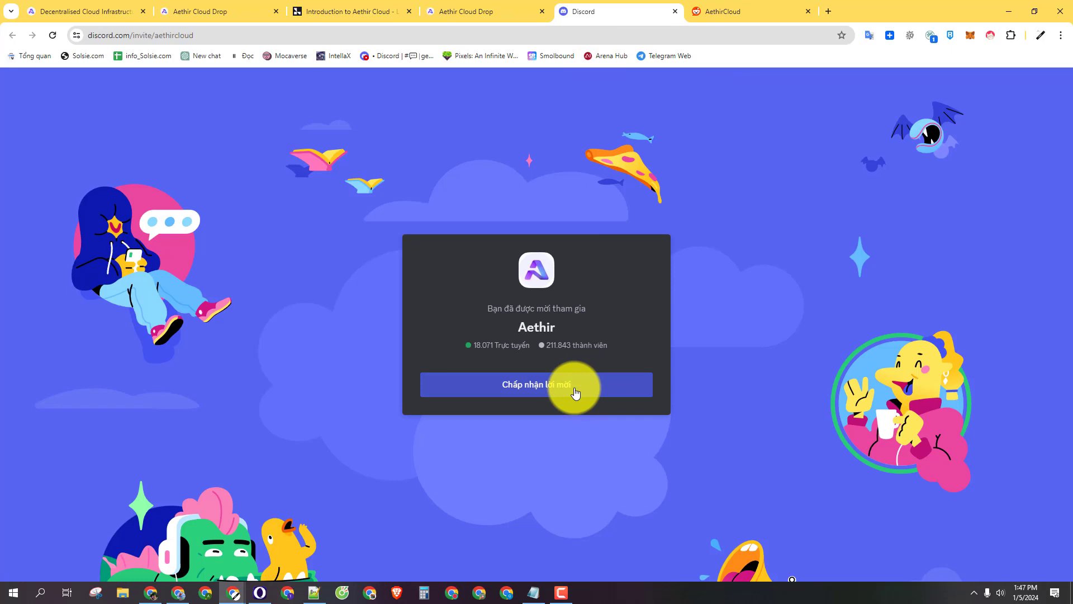
{"action": "left_click", "coordinate": [581, 387]}
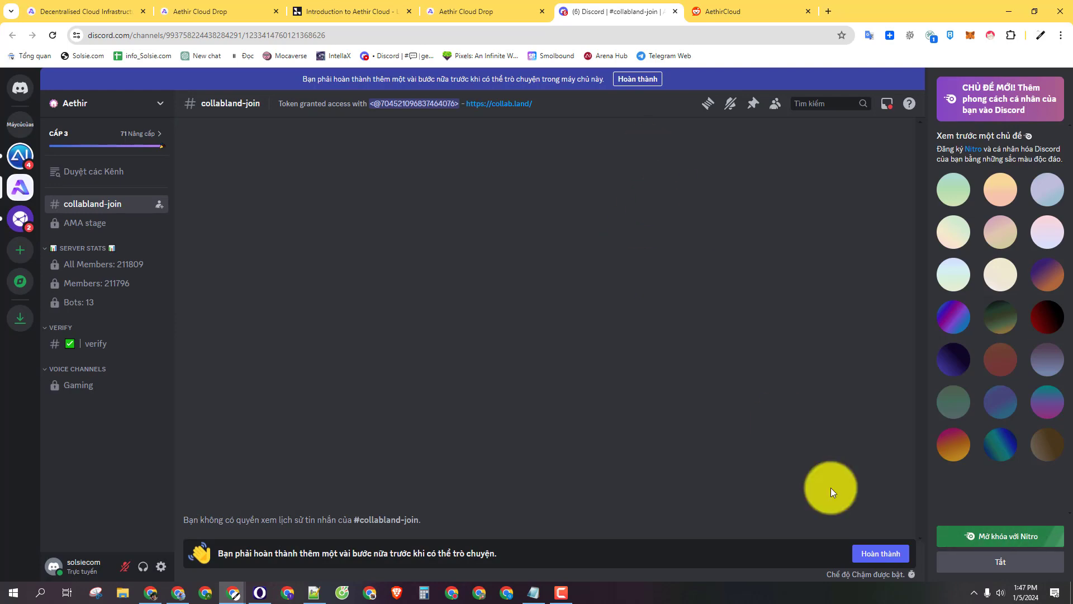
{"action": "left_click", "coordinate": [879, 553]}
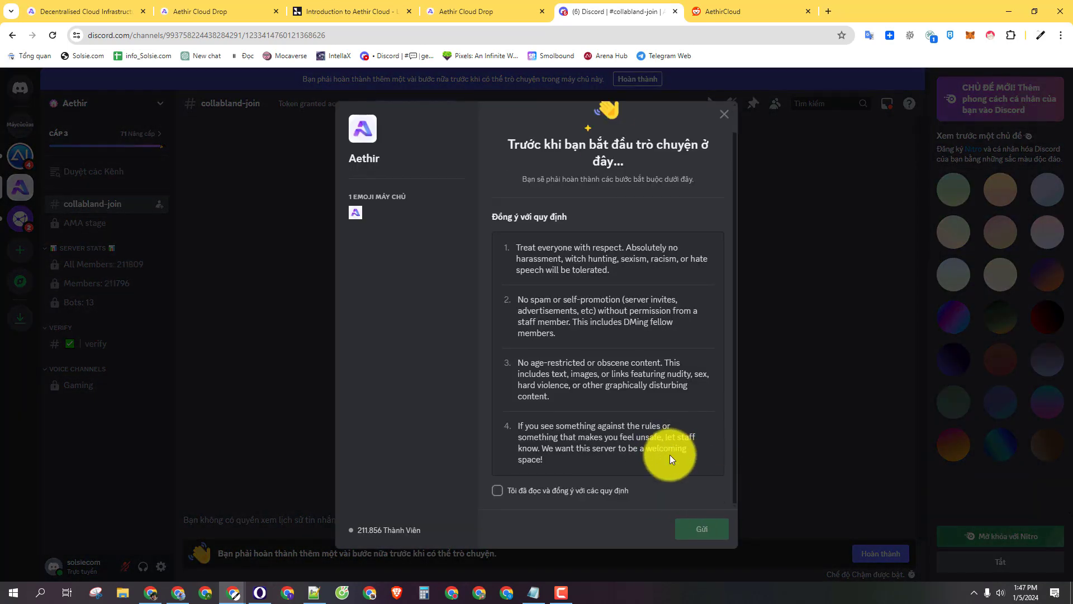
{"action": "left_click", "coordinate": [498, 490]}
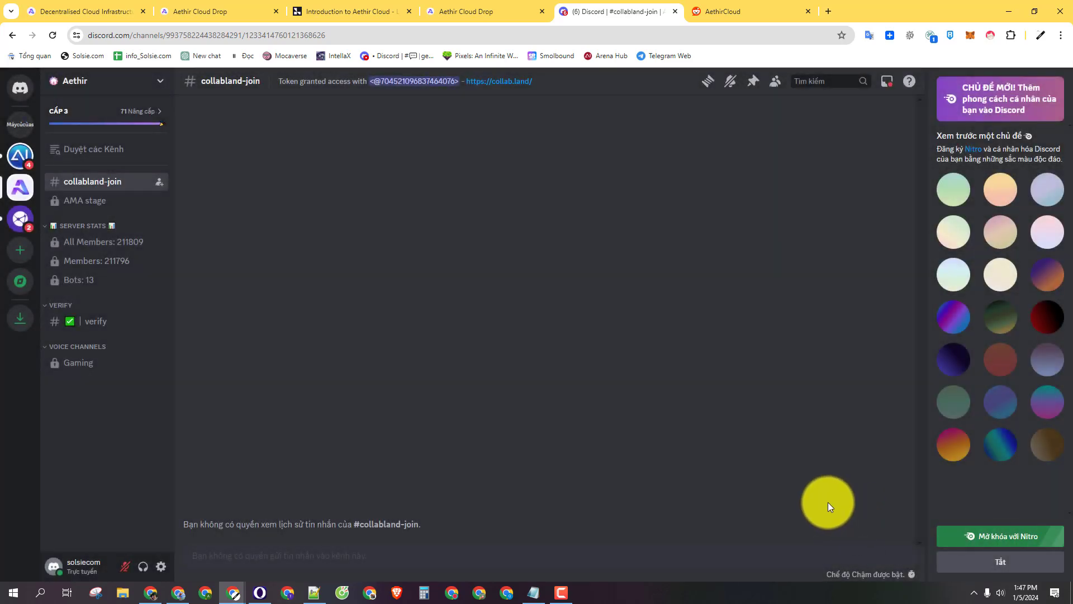
Step: Get verified on the Aethir server by reacting with a thumbs-up to the MEE6 message in the verify channel
{"action": "left_click", "coordinate": [119, 321]}
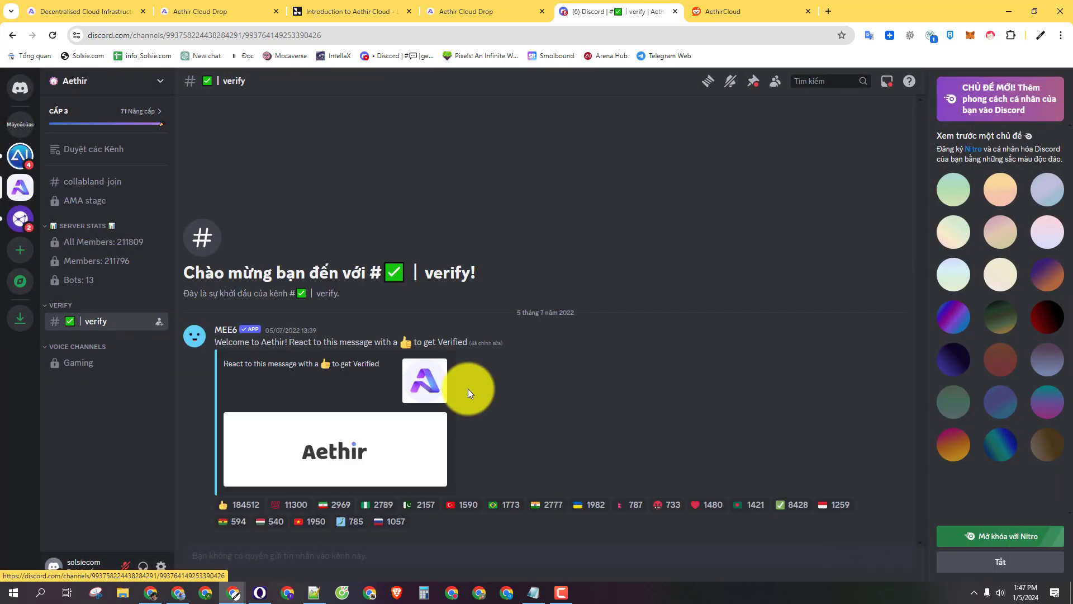
{"action": "left_click", "coordinate": [233, 505]}
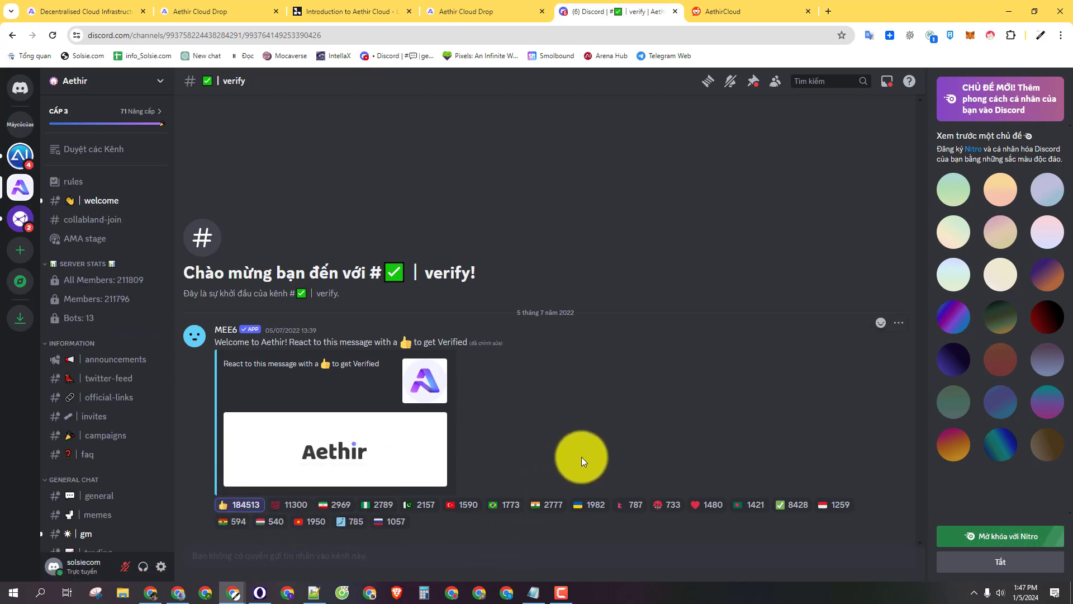
{"action": "left_click", "coordinate": [317, 523]}
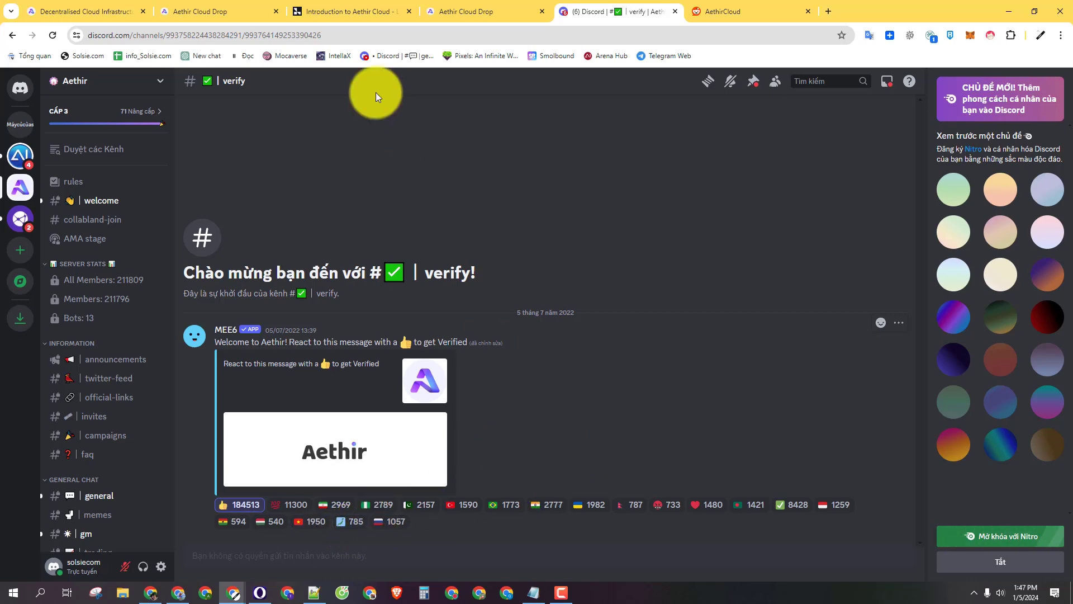
Step: Return to the Layer3 quest and request verification of the Join Aethir's Discord task
{"action": "left_click", "coordinate": [503, 10]}
{"action": "key", "text": "ctrl+shift+Tab"}
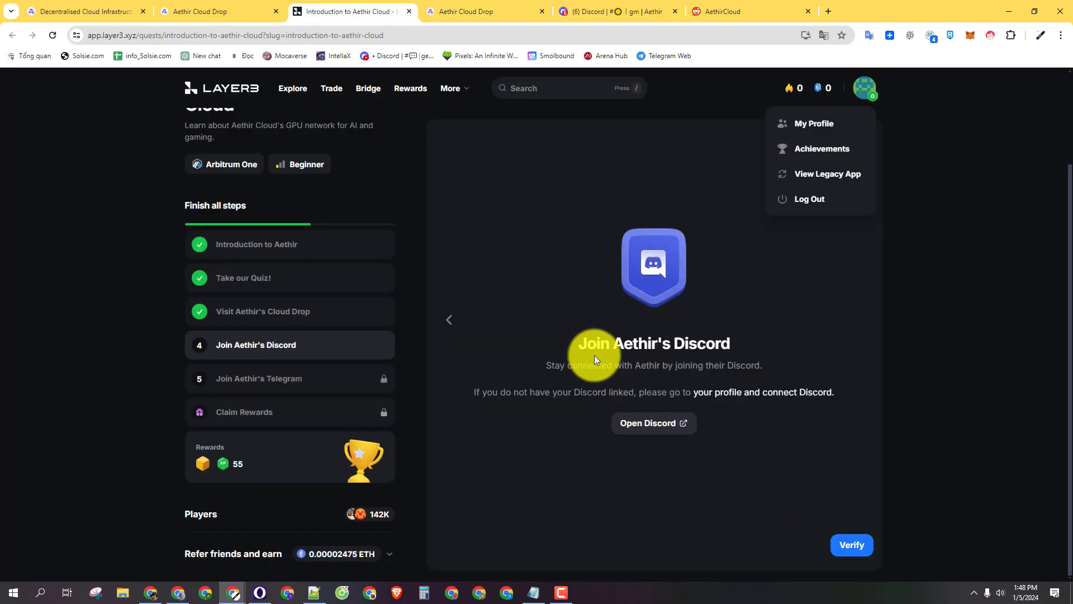
{"action": "left_click", "coordinate": [873, 543]}
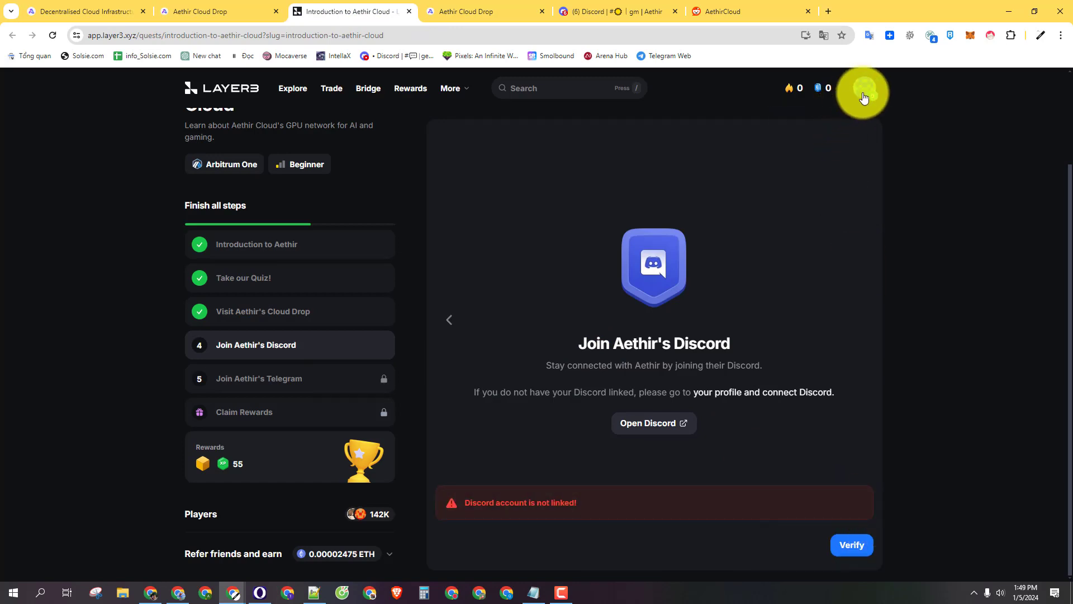
Step: Open the Layer3 account's profile in a new tab and close the leftover Aethir Cloud Drop, Discord and AethirCloud Reddit tabs
{"action": "left_click", "coordinate": [865, 87]}
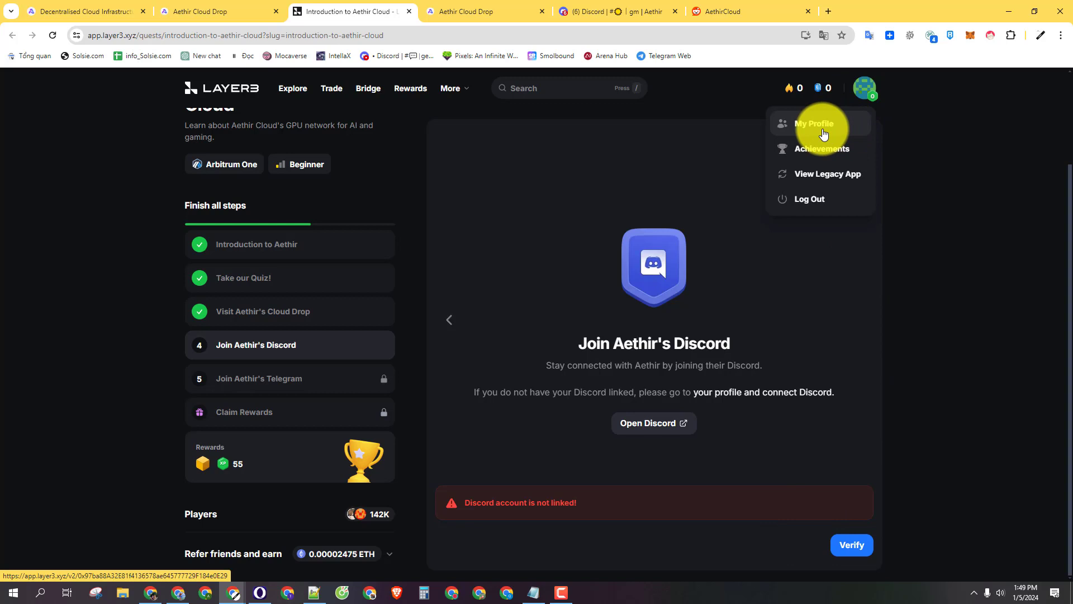
{"action": "left_click", "coordinate": [823, 133], "text": "ctrl"}
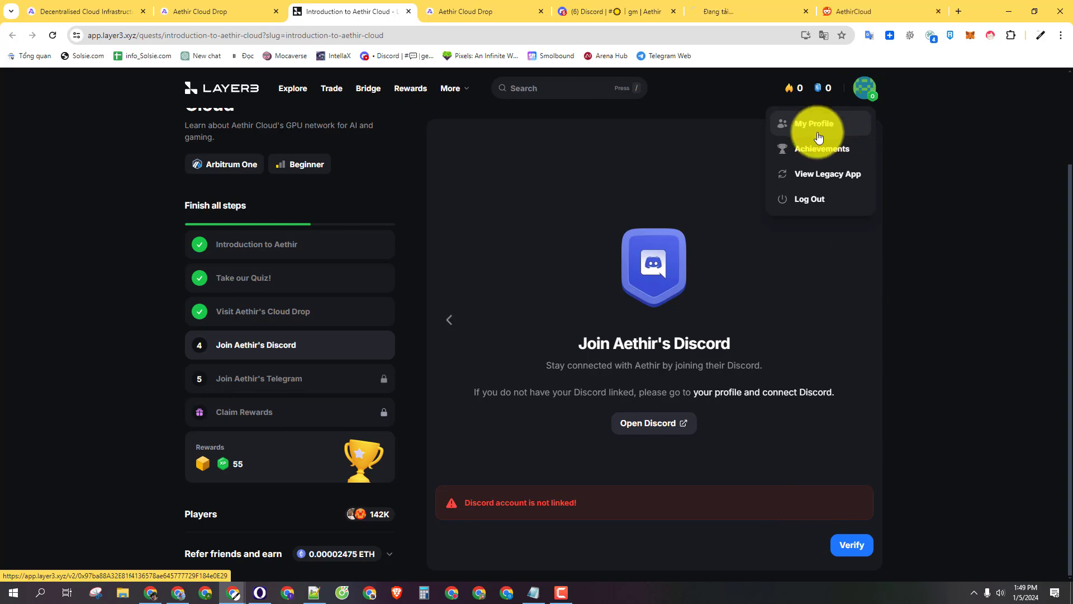
{"action": "left_click", "coordinate": [719, 6]}
{"action": "middle_click", "coordinate": [512, 6]}
{"action": "middle_click", "coordinate": [511, 7]}
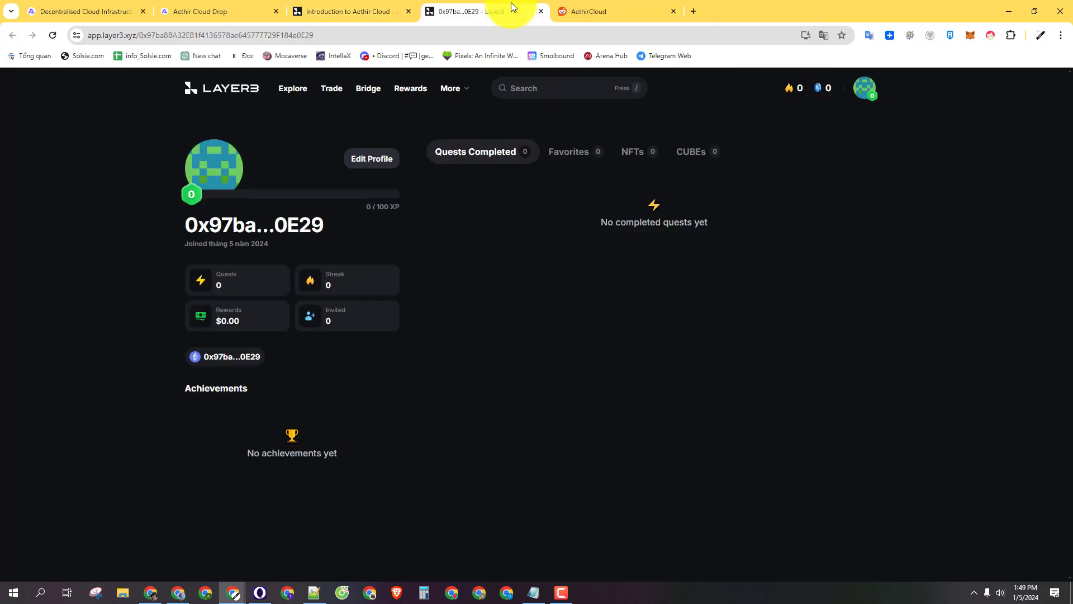
{"action": "middle_click", "coordinate": [602, 6]}
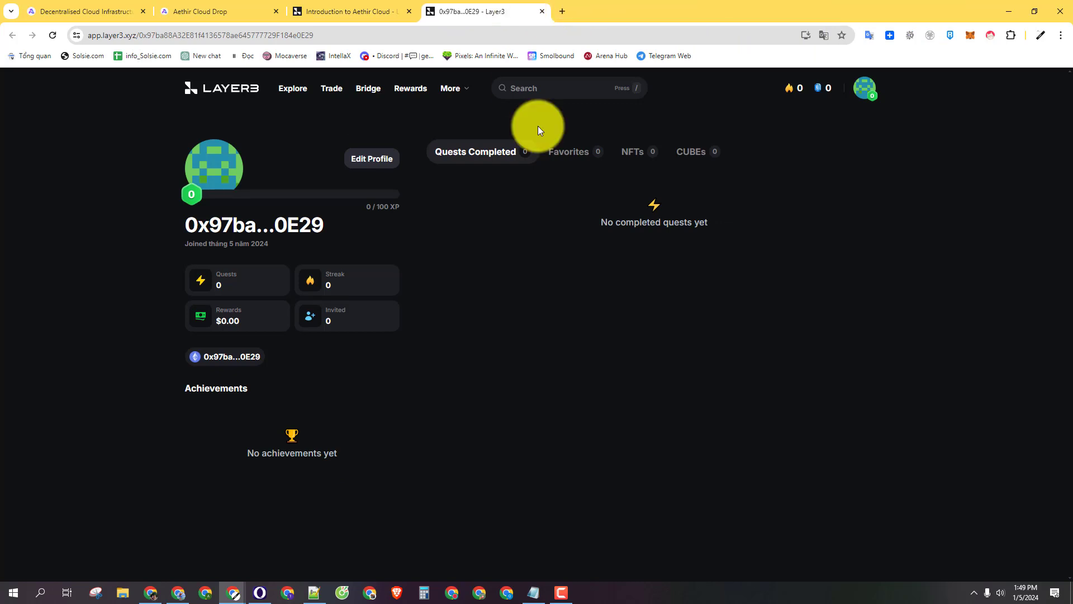
Step: Link Discord in the Layer3 profile settings by authorizing Layer3 Login, and verify the quest's Join Aethir's Discord task
{"action": "left_click", "coordinate": [381, 166]}
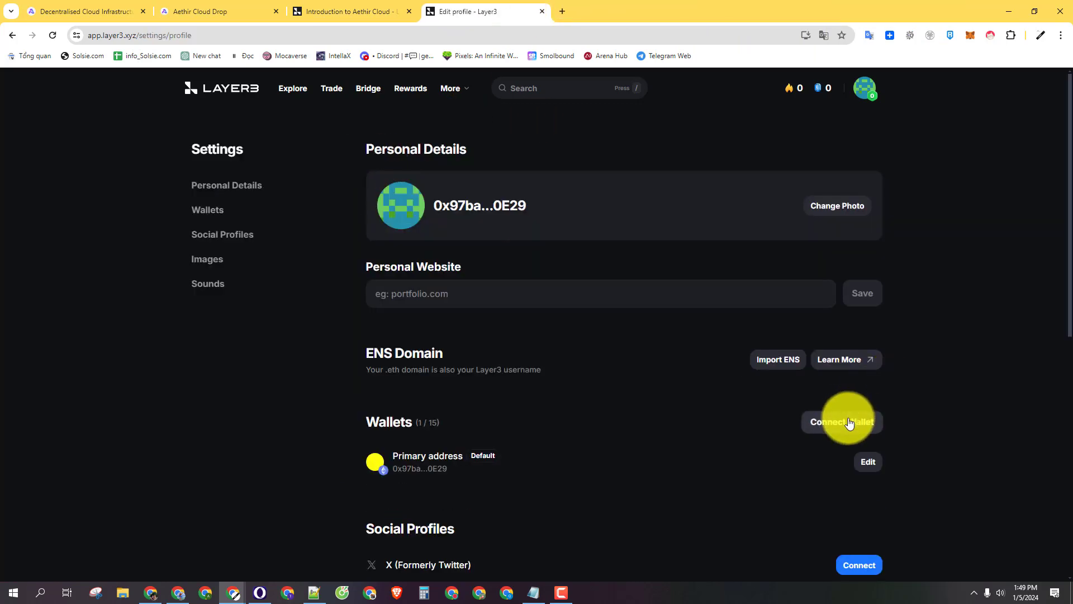
{"action": "scroll", "coordinate": [849, 423], "scroll_direction": "down", "scroll_amount": 4}
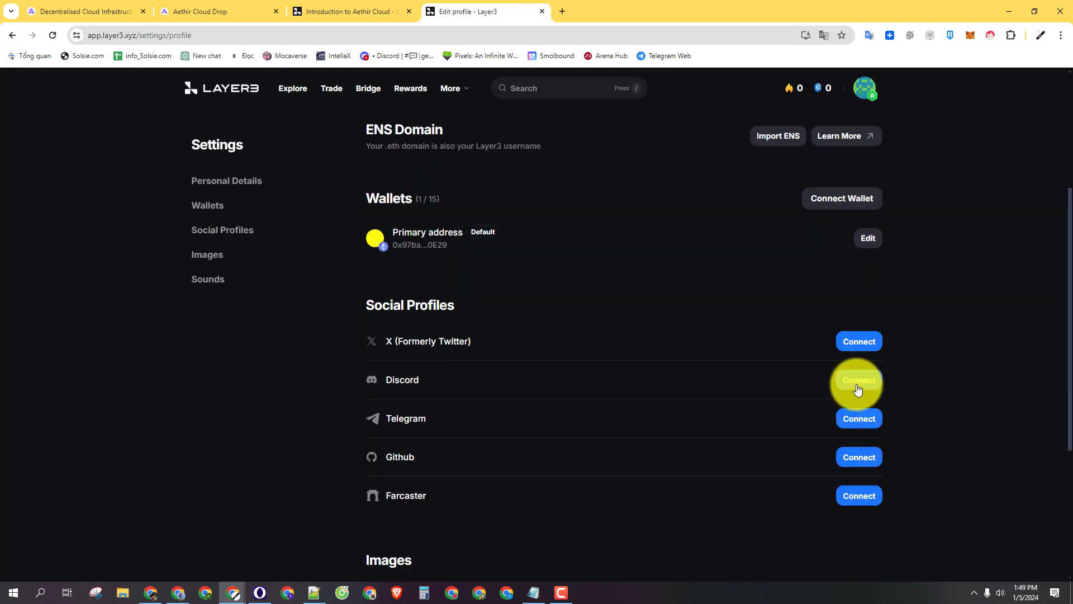
{"action": "left_click", "coordinate": [857, 385]}
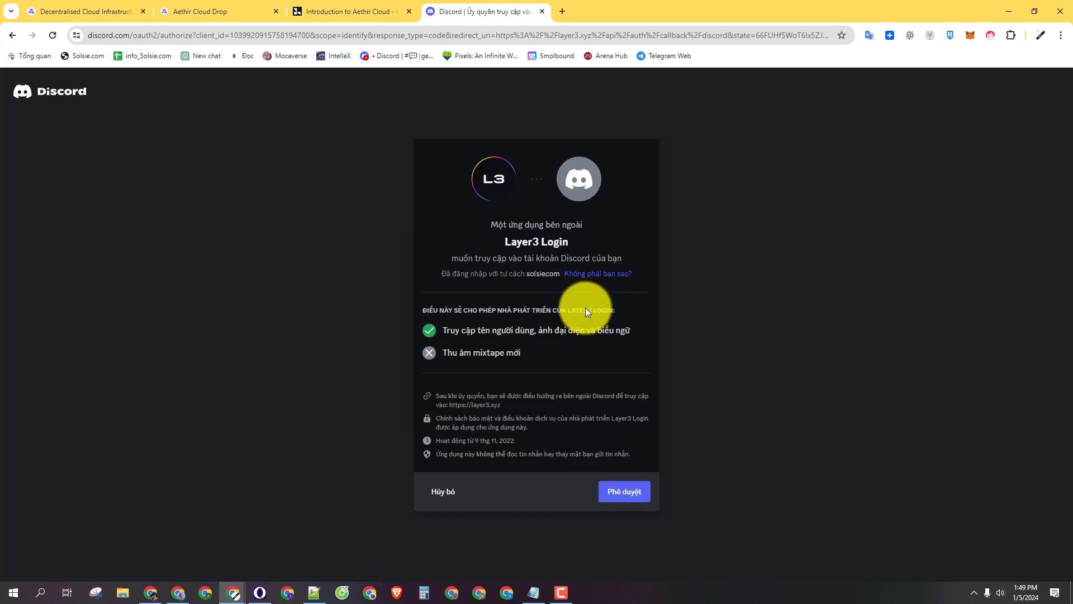
{"action": "left_click", "coordinate": [627, 491]}
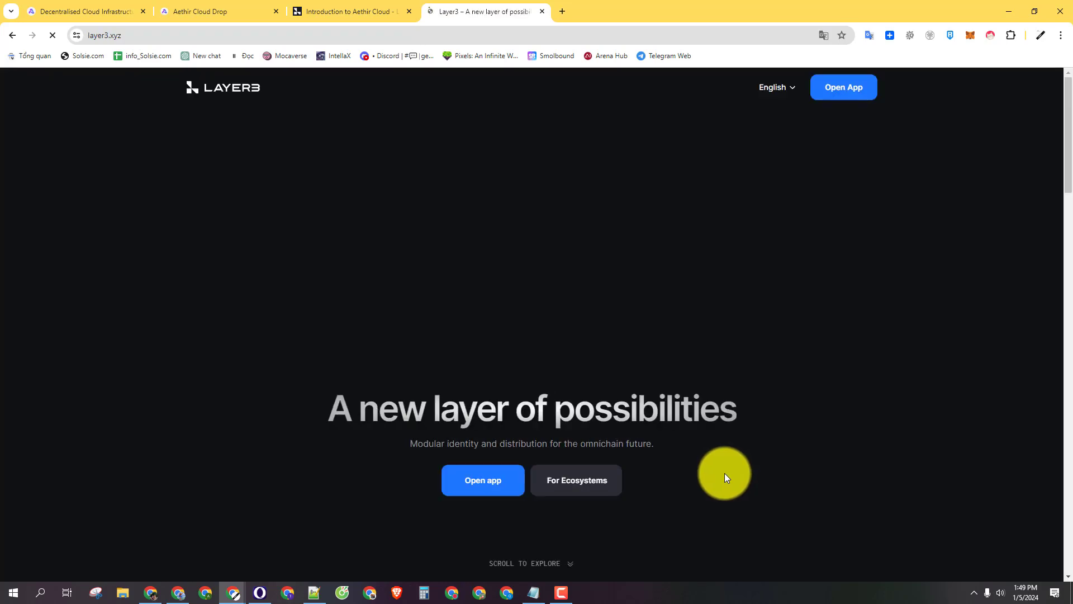
{"action": "scroll", "coordinate": [564, 196], "scroll_direction": "down", "scroll_amount": 15}
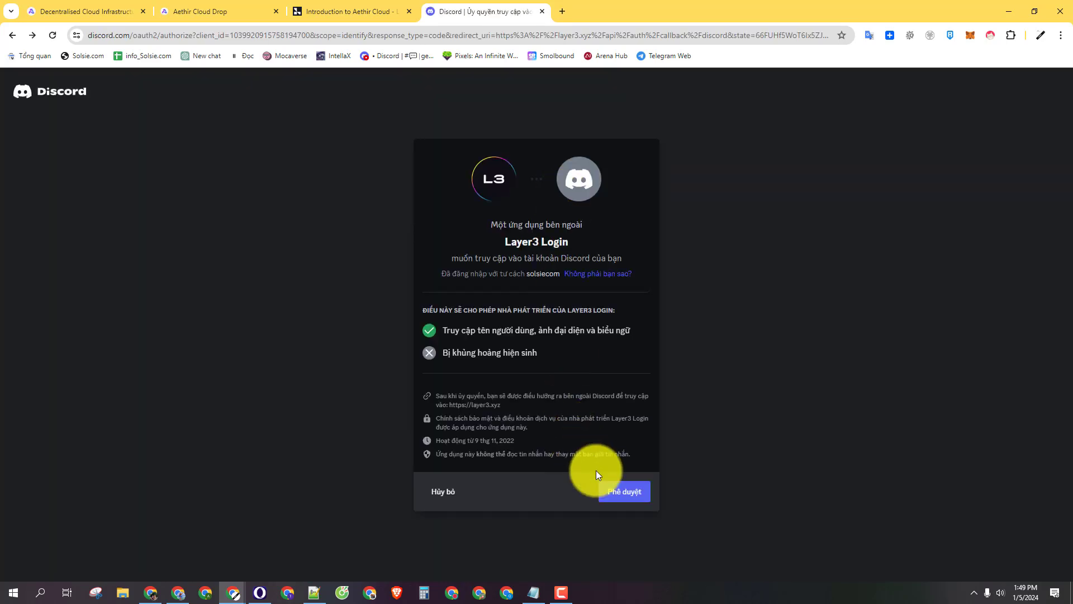
{"action": "left_click", "coordinate": [620, 490]}
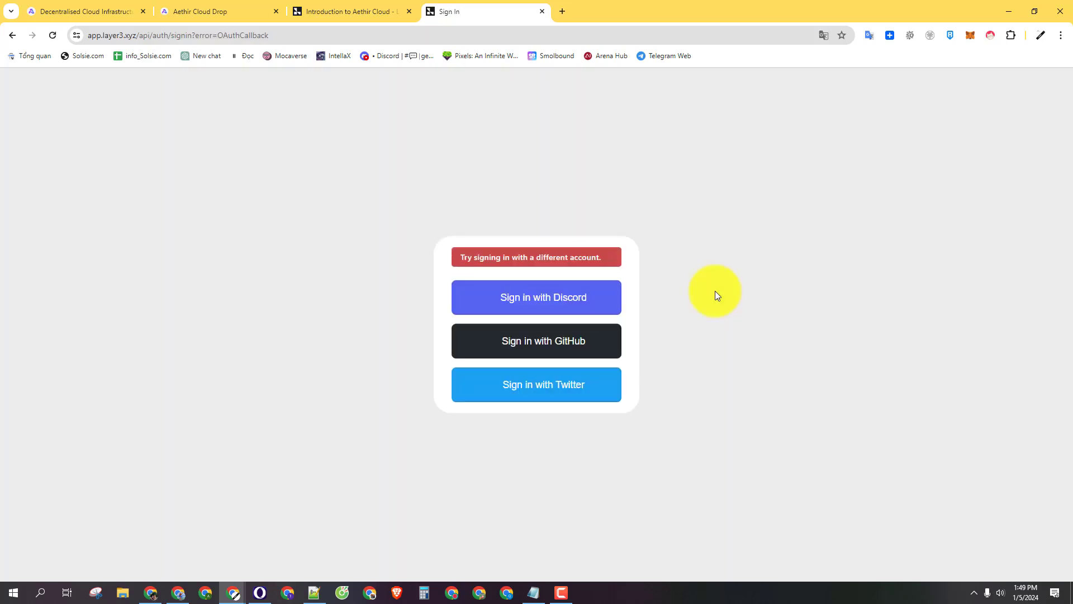
{"action": "left_click", "coordinate": [352, 12]}
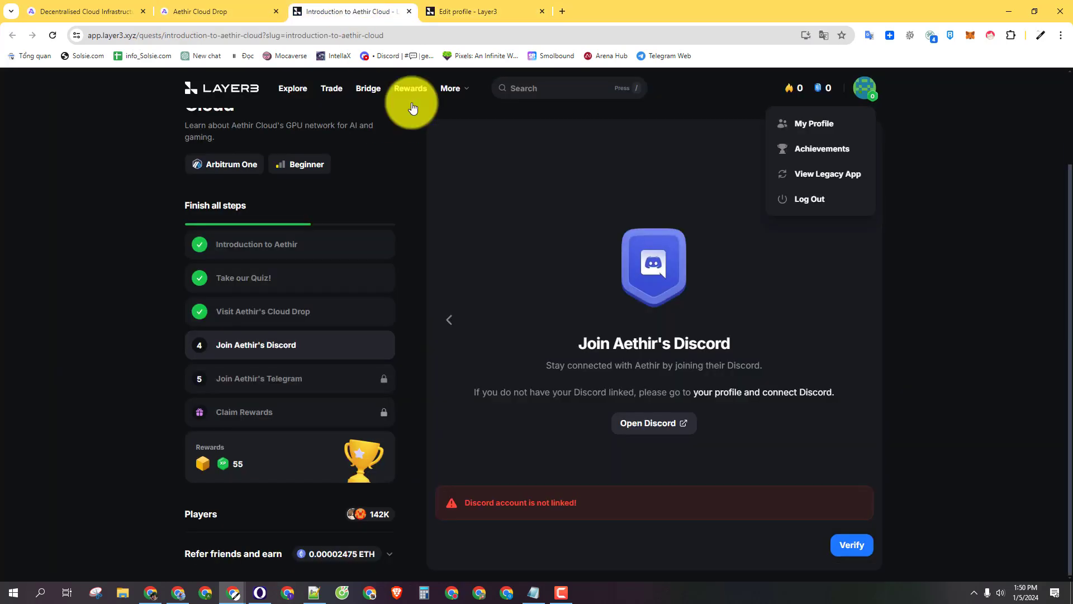
{"action": "left_click", "coordinate": [852, 552]}
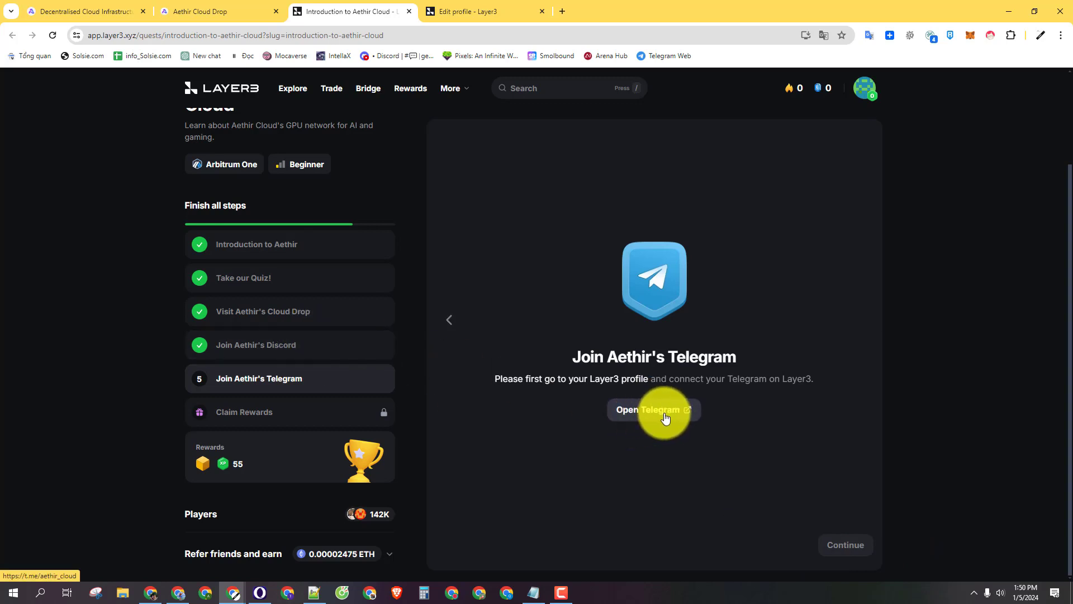
Step: Open the Aethir Official Chat group from the Join Aethir's Telegram task, using Telegram's web version instead of the desktop app
{"action": "left_click", "coordinate": [665, 418]}
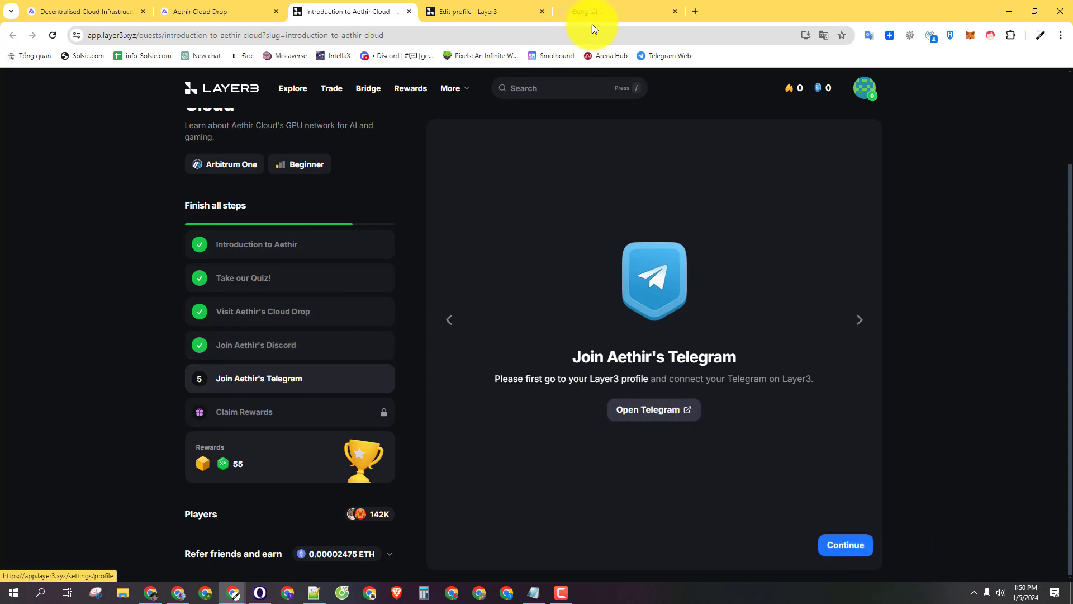
{"action": "left_click", "coordinate": [624, 12]}
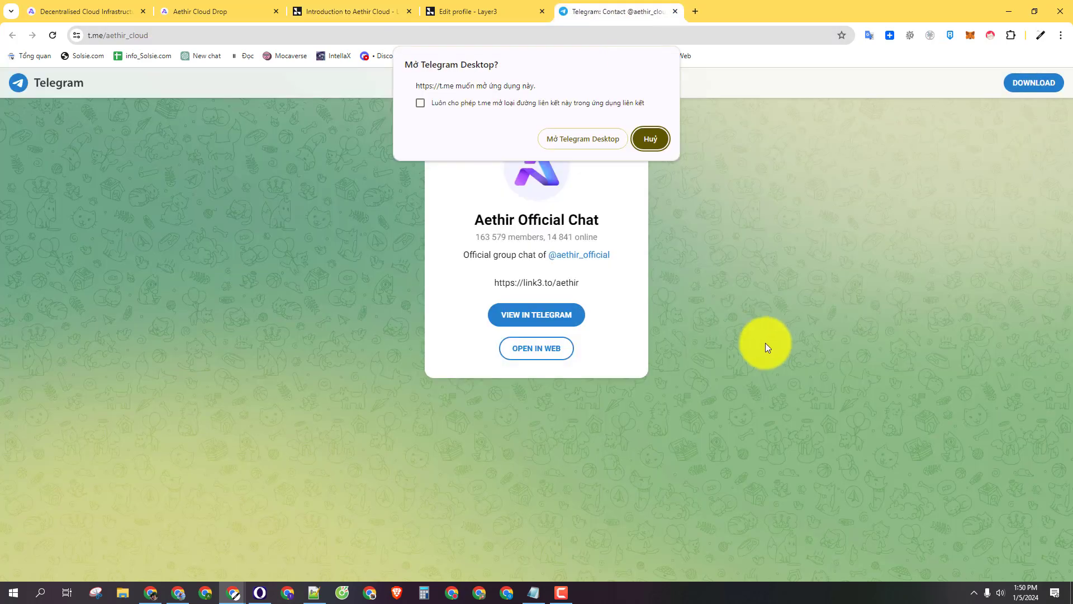
{"action": "left_click", "coordinate": [650, 140]}
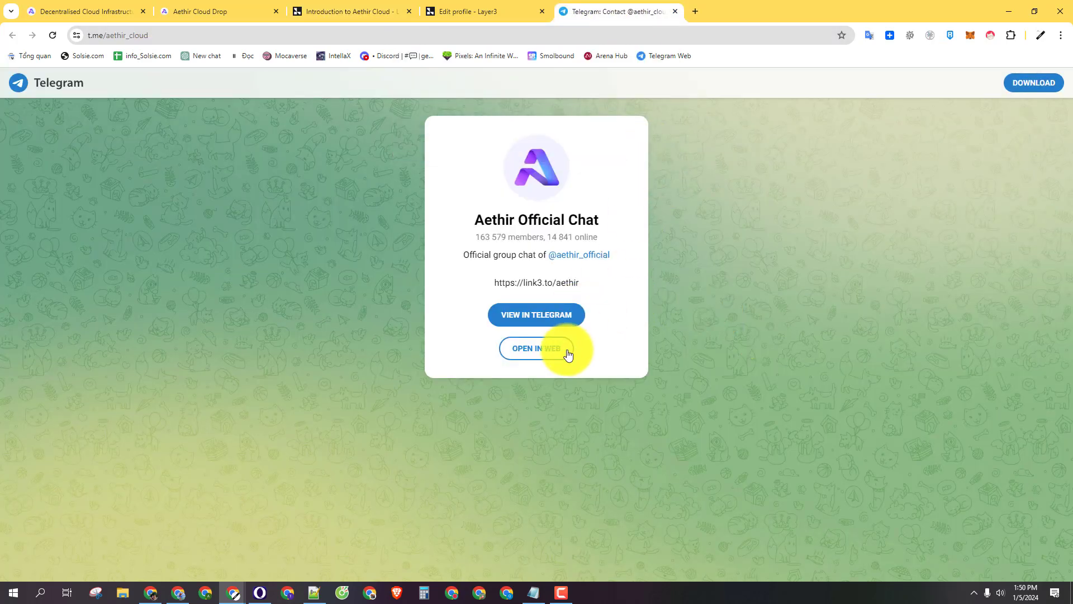
{"action": "left_click", "coordinate": [554, 351]}
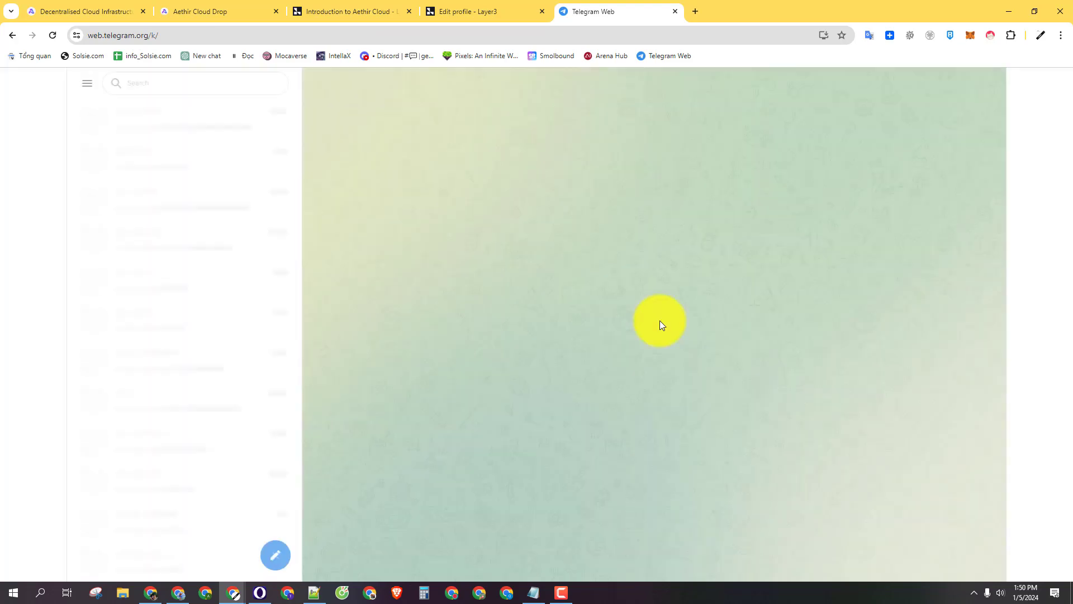